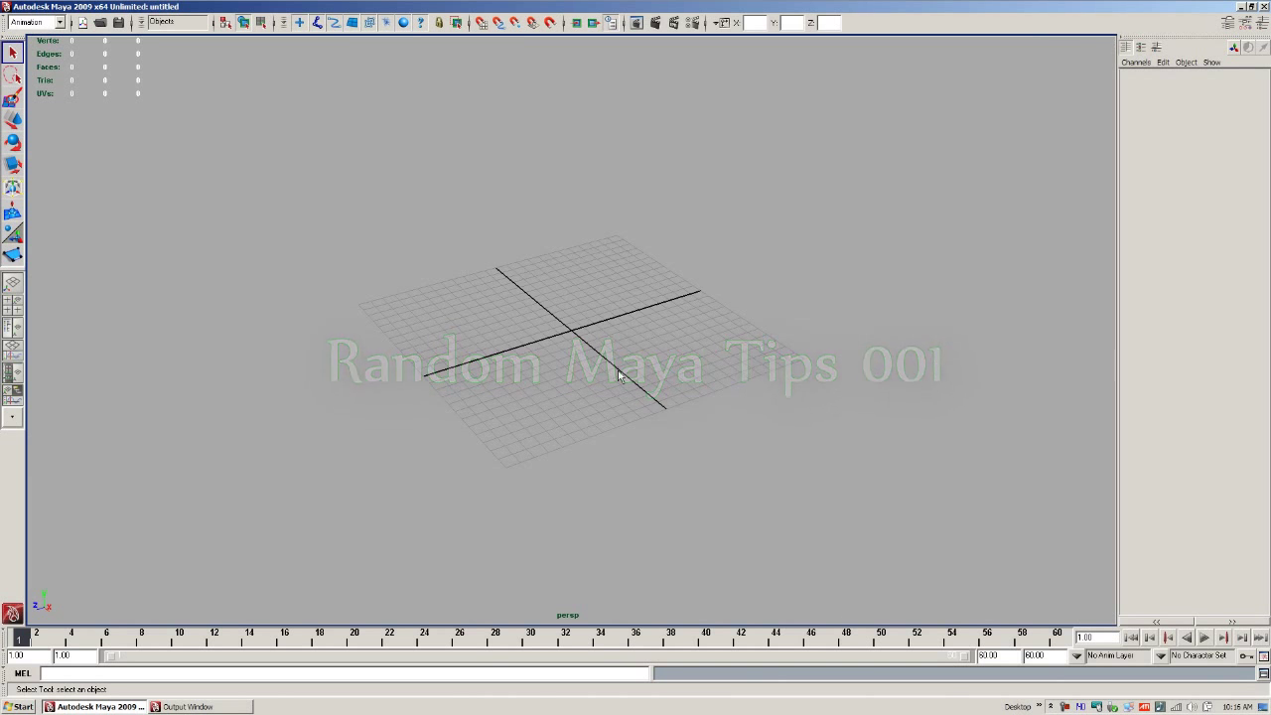
{"action": "right_click_drag", "start_coordinate": [579, 359], "coordinate": [618, 357], "text": "alt"}
{"action": "mouse_move", "coordinate": [694, 344]}
{"action": "right_mouse_down", "text": "alt"}
{"action": "mouse_move", "coordinate": [686, 323]}
{"action": "mouse_move", "coordinate": [707, 333]}
{"action": "right_mouse_up", "text": "alt"}
{"action": "left_click_drag", "start_coordinate": [545, 314], "coordinate": [655, 329], "text": "alt"}
{"action": "right_click_drag", "start_coordinate": [844, 341], "coordinate": [743, 337], "text": "alt"}
{"action": "left_click_drag", "start_coordinate": [737, 328], "coordinate": [760, 351], "text": "alt"}
{"action": "right_click_drag", "start_coordinate": [759, 350], "coordinate": [662, 350], "text": "alt"}
{"action": "left_click_drag", "start_coordinate": [663, 349], "coordinate": [641, 324], "text": "alt"}
{"action": "right_click_drag", "start_coordinate": [805, 338], "coordinate": [715, 337], "text": "alt"}
{"action": "left_click_drag", "start_coordinate": [715, 341], "coordinate": [685, 425], "text": "alt"}
Step: Create a polygon plane, scale it uniformly to about 47.9, and show it smooth shaded
{"action": "right_click_drag", "start_coordinate": [677, 389], "coordinate": [632, 375], "text": "shift"}
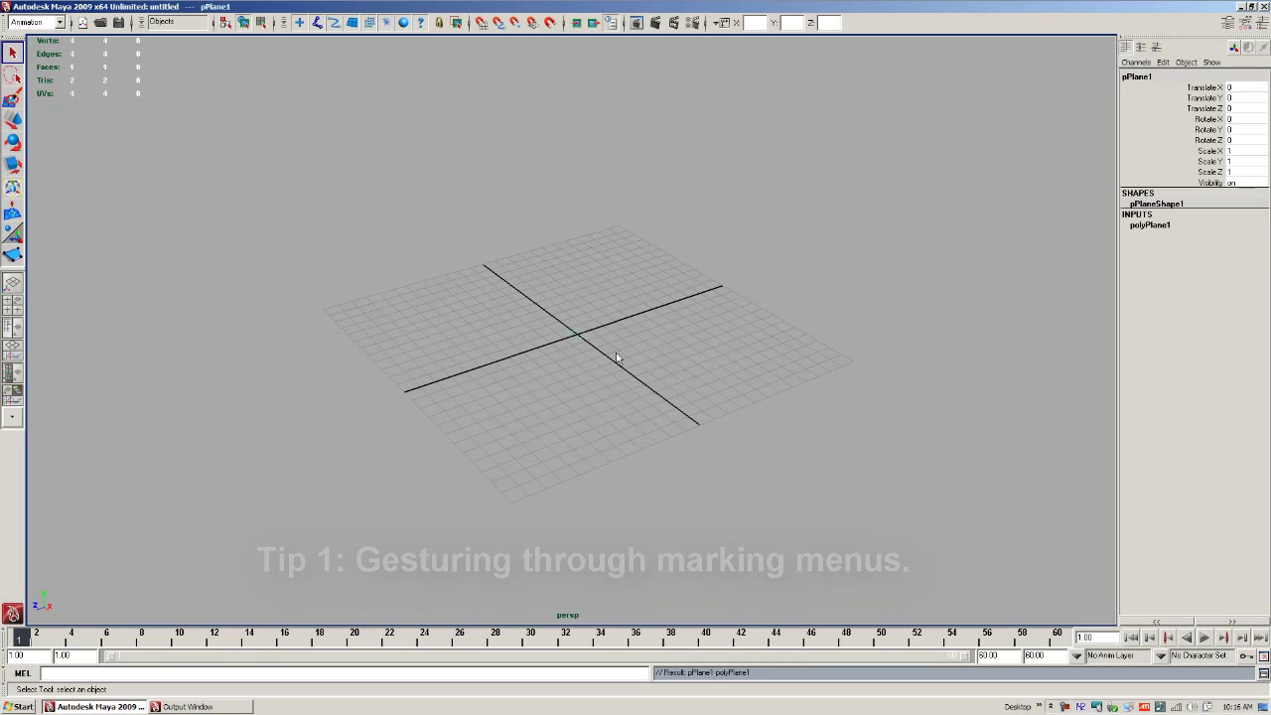
{"action": "left_click_drag", "start_coordinate": [747, 316], "coordinate": [769, 327], "text": "alt"}
{"action": "right_click_drag", "start_coordinate": [768, 327], "coordinate": [615, 387], "text": "alt"}
{"action": "key", "text": "r"}
{"action": "left_click_drag", "start_coordinate": [575, 331], "coordinate": [805, 179]}
{"action": "left_click_drag", "start_coordinate": [568, 305], "coordinate": [559, 275], "text": "alt"}
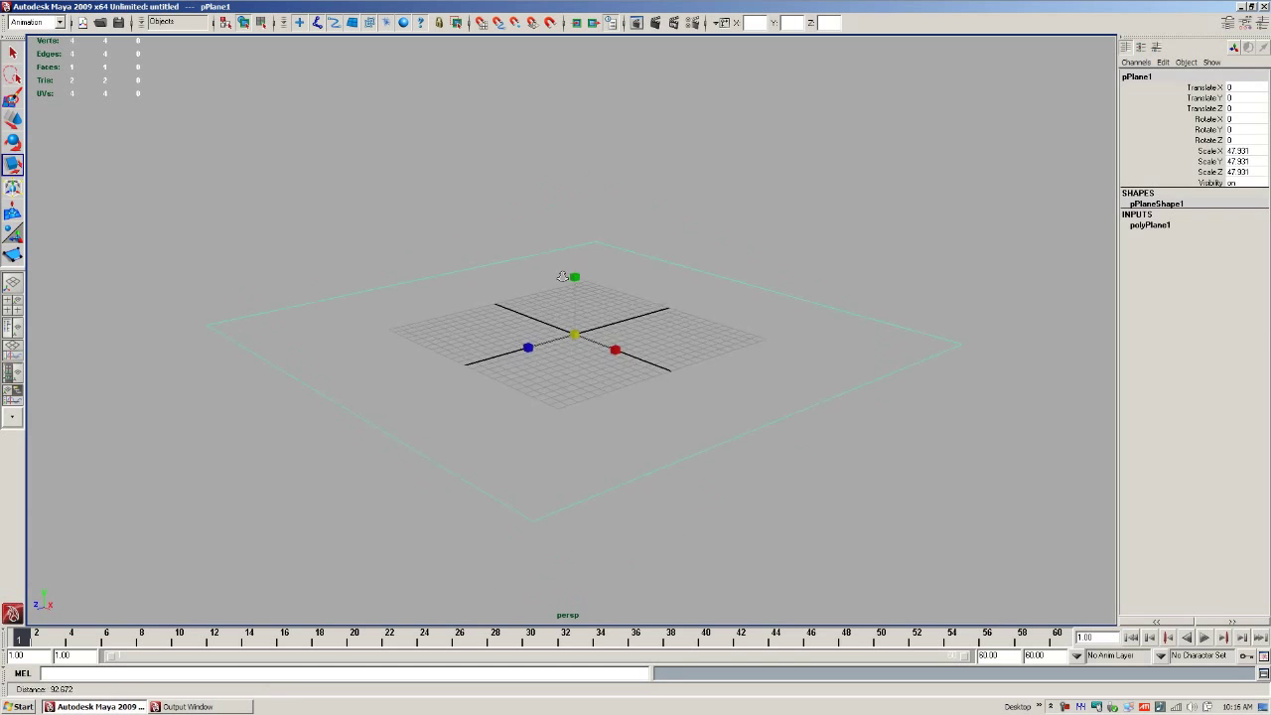
{"action": "right_click_drag", "start_coordinate": [559, 275], "coordinate": [695, 278], "text": "alt"}
{"action": "key", "text": "q"}
{"action": "key", "text": "5"}
{"action": "left_click_drag", "start_coordinate": [661, 303], "coordinate": [691, 303], "text": "alt"}
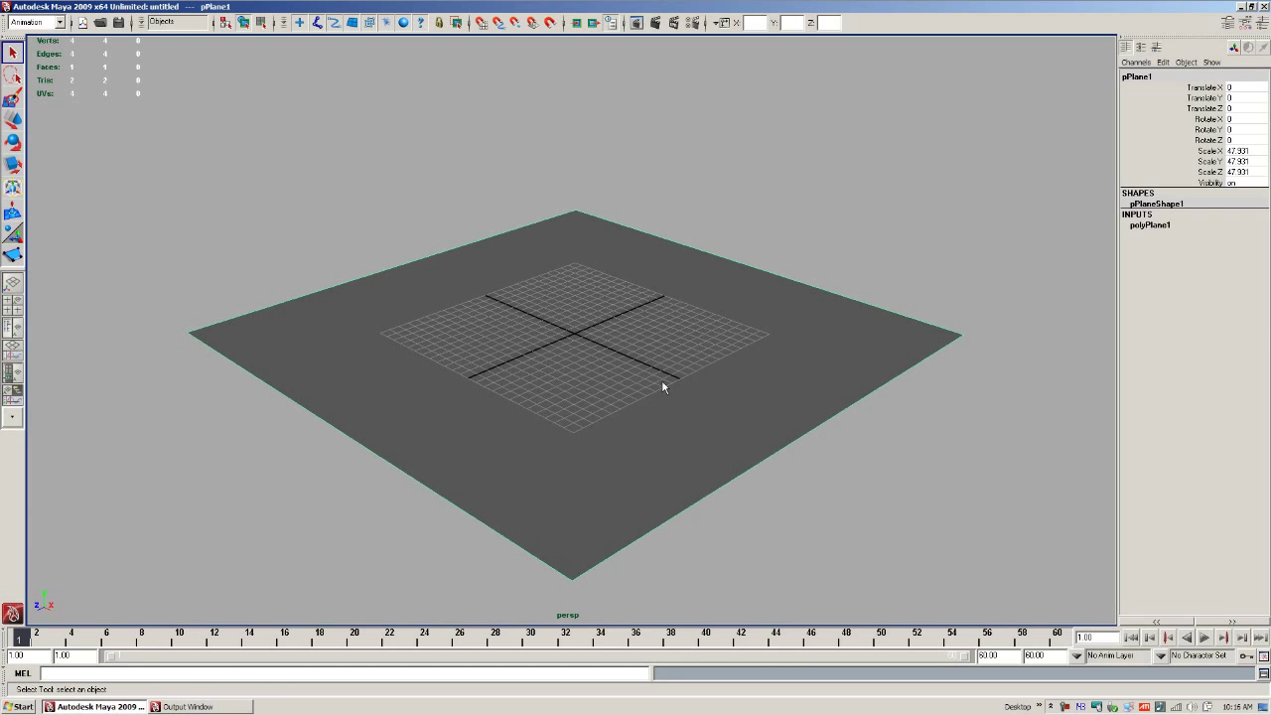
Step: Switch the plane to edge selection and select one of its border edges
{"action": "right_click_drag", "start_coordinate": [661, 380], "coordinate": [663, 354]}
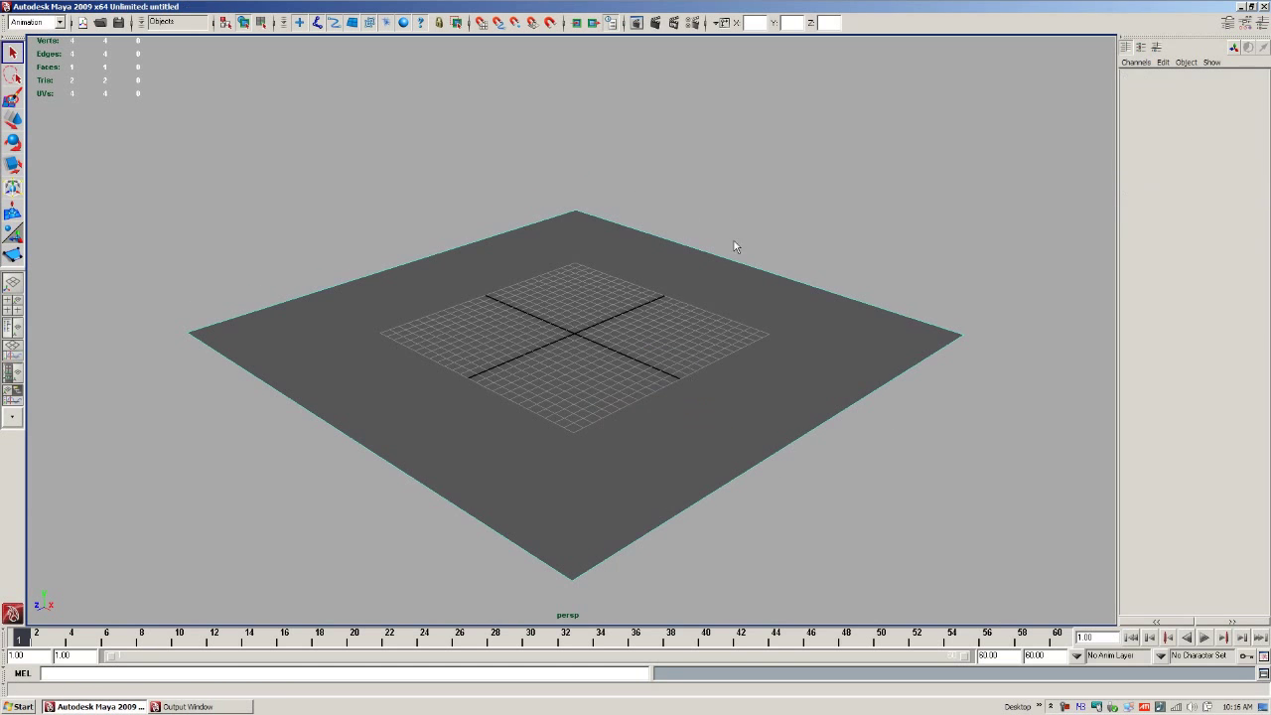
{"action": "left_click_drag", "start_coordinate": [798, 323], "coordinate": [798, 323]}
{"action": "left_click_drag", "start_coordinate": [797, 324], "coordinate": [815, 291], "text": "alt"}
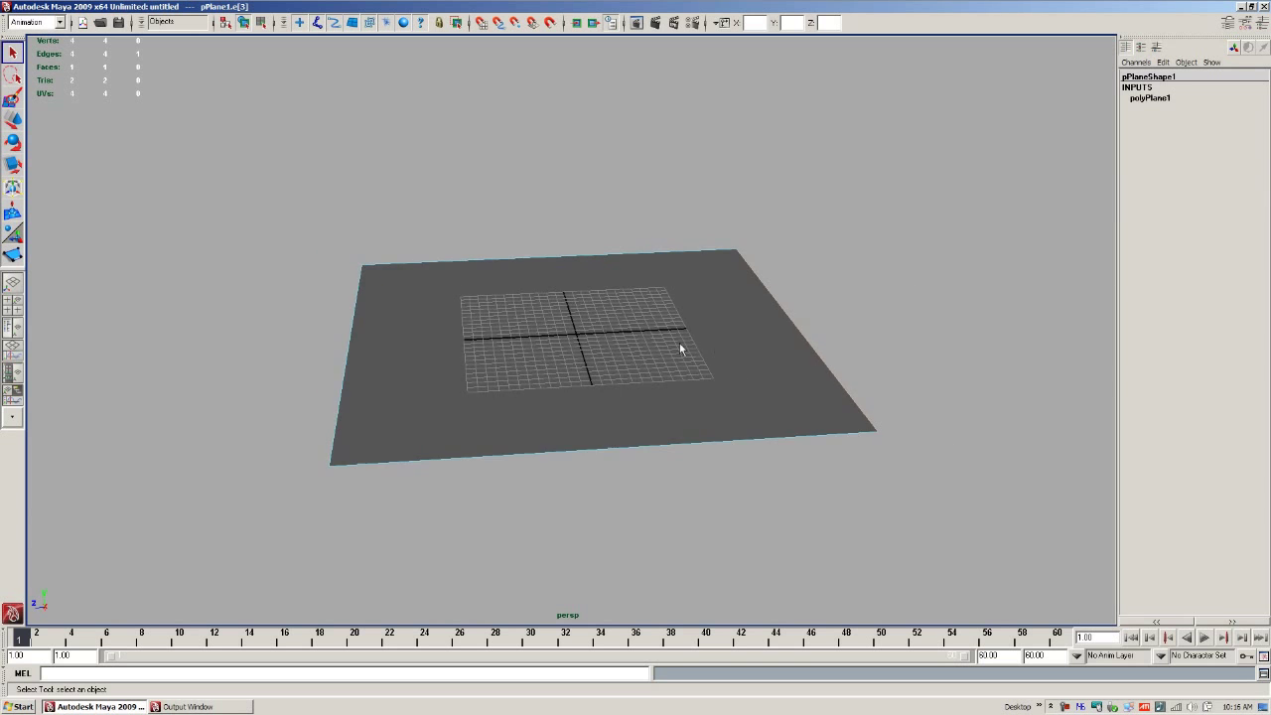
{"action": "left_click_drag", "start_coordinate": [681, 349], "coordinate": [657, 321], "text": "alt"}
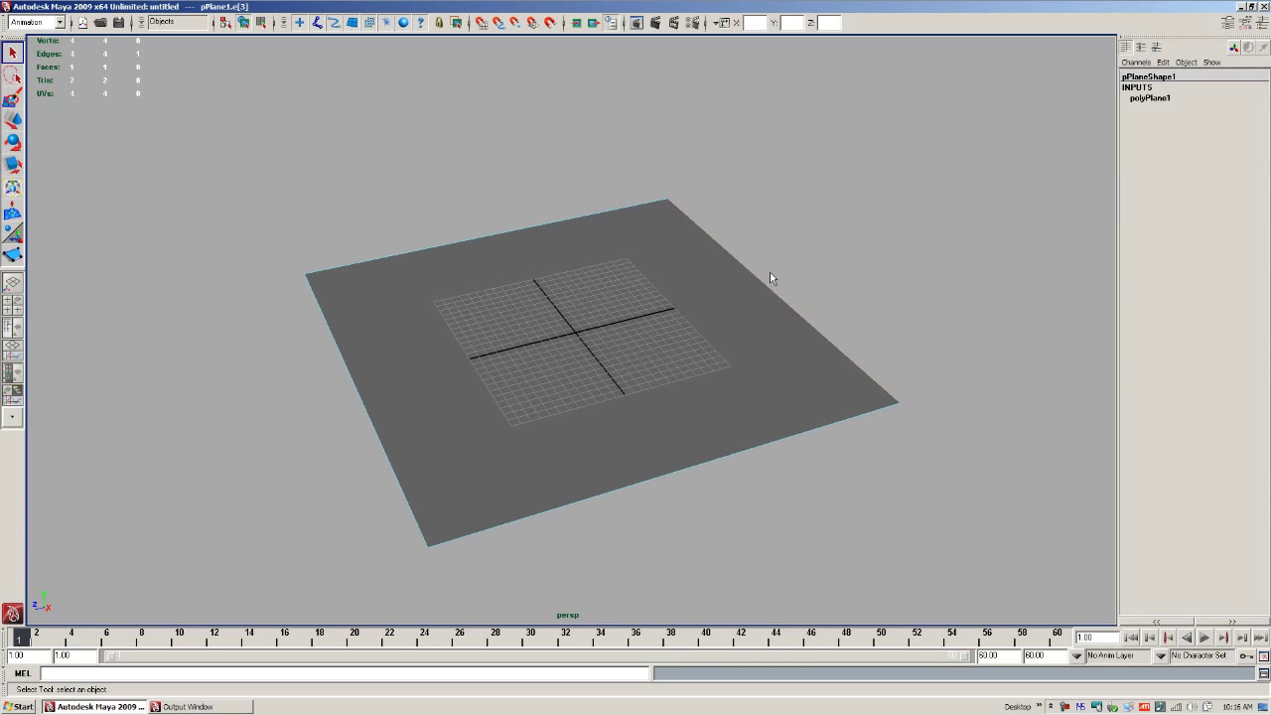
{"action": "left_click_drag", "start_coordinate": [530, 280], "coordinate": [576, 266], "text": "alt"}
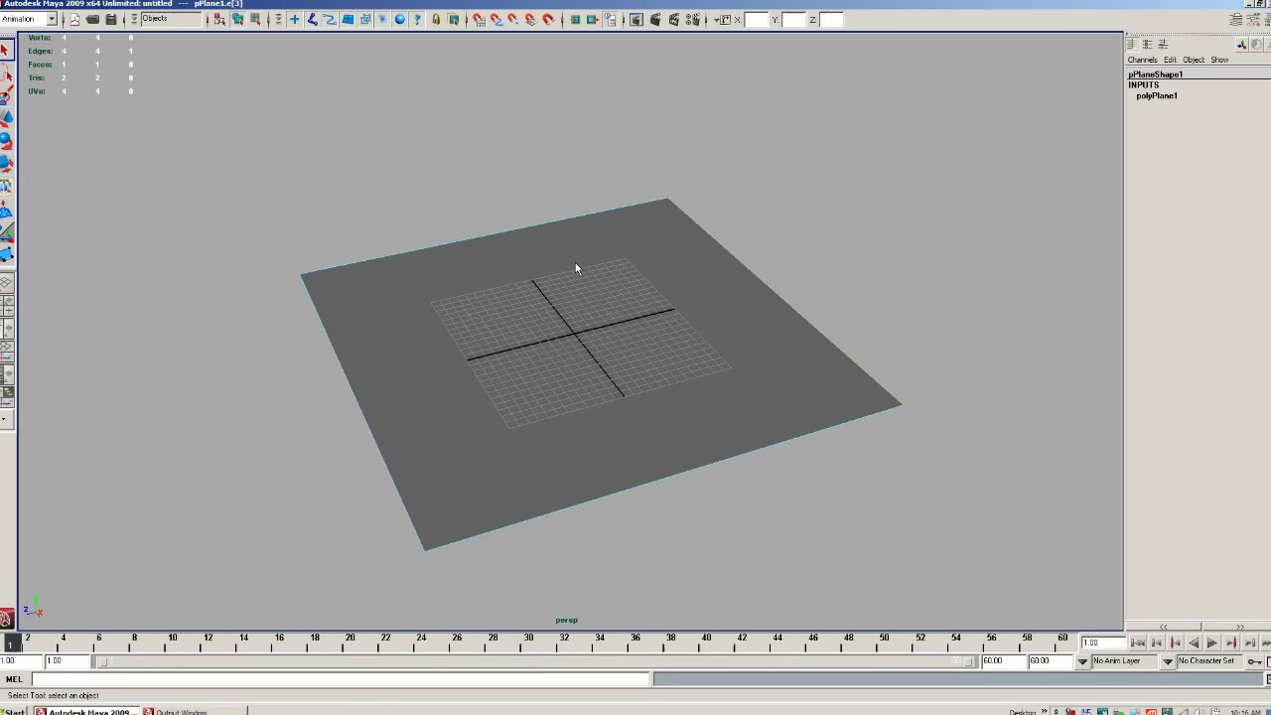
Step: Try splitting the edge ring of the selected border edge across the middle of the plane
{"action": "right_click_drag", "start_coordinate": [635, 241], "coordinate": [569, 278], "text": "ctrl"}
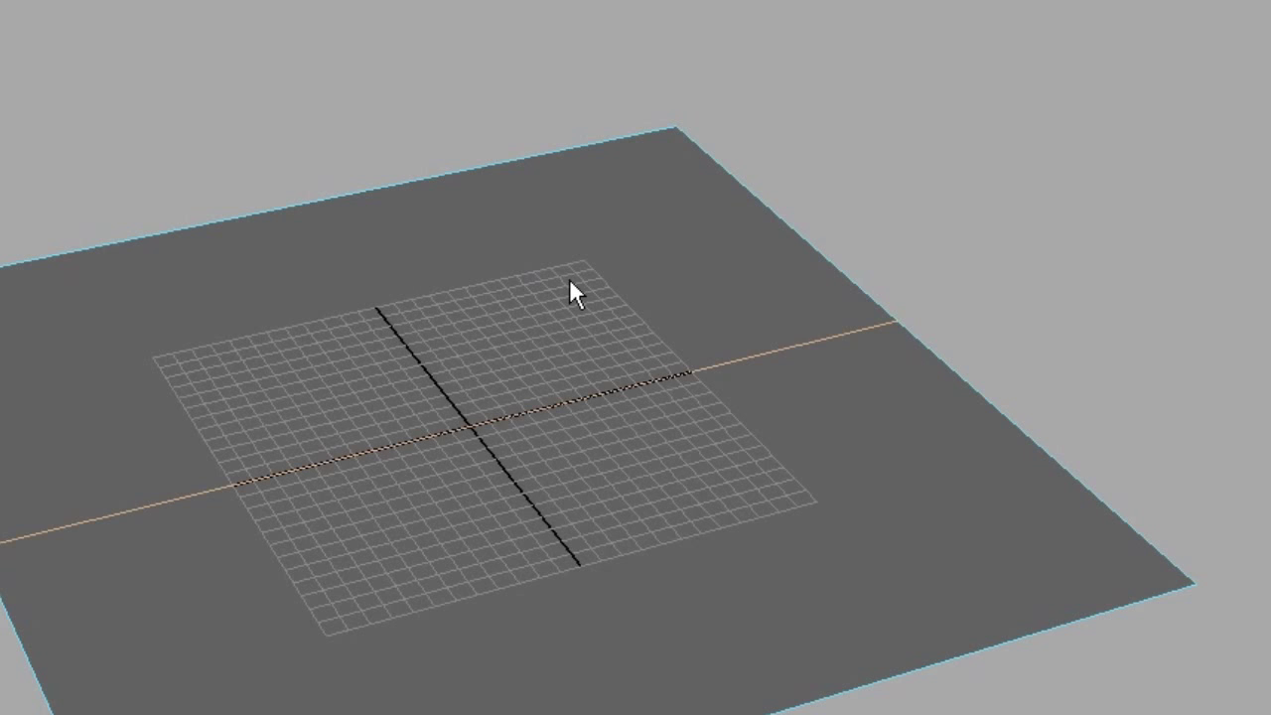
{"action": "left_click", "coordinate": [1078, 256]}
{"action": "left_click_drag", "start_coordinate": [744, 352], "coordinate": [1060, 410], "text": "alt"}
{"action": "right_click_drag", "start_coordinate": [948, 260], "coordinate": [903, 301], "text": "ctrl"}
{"action": "left_click_drag", "start_coordinate": [903, 301], "coordinate": [292, 276], "text": "alt"}
{"action": "right_click_drag", "start_coordinate": [868, 79], "coordinate": [906, 34], "text": "ctrl"}
{"action": "left_click_drag", "start_coordinate": [709, 334], "coordinate": [704, 311], "text": "alt"}
{"action": "right_click_drag", "start_coordinate": [704, 311], "coordinate": [768, 394], "text": "alt"}
{"action": "middle_click_drag", "start_coordinate": [769, 394], "coordinate": [774, 350], "text": "alt"}
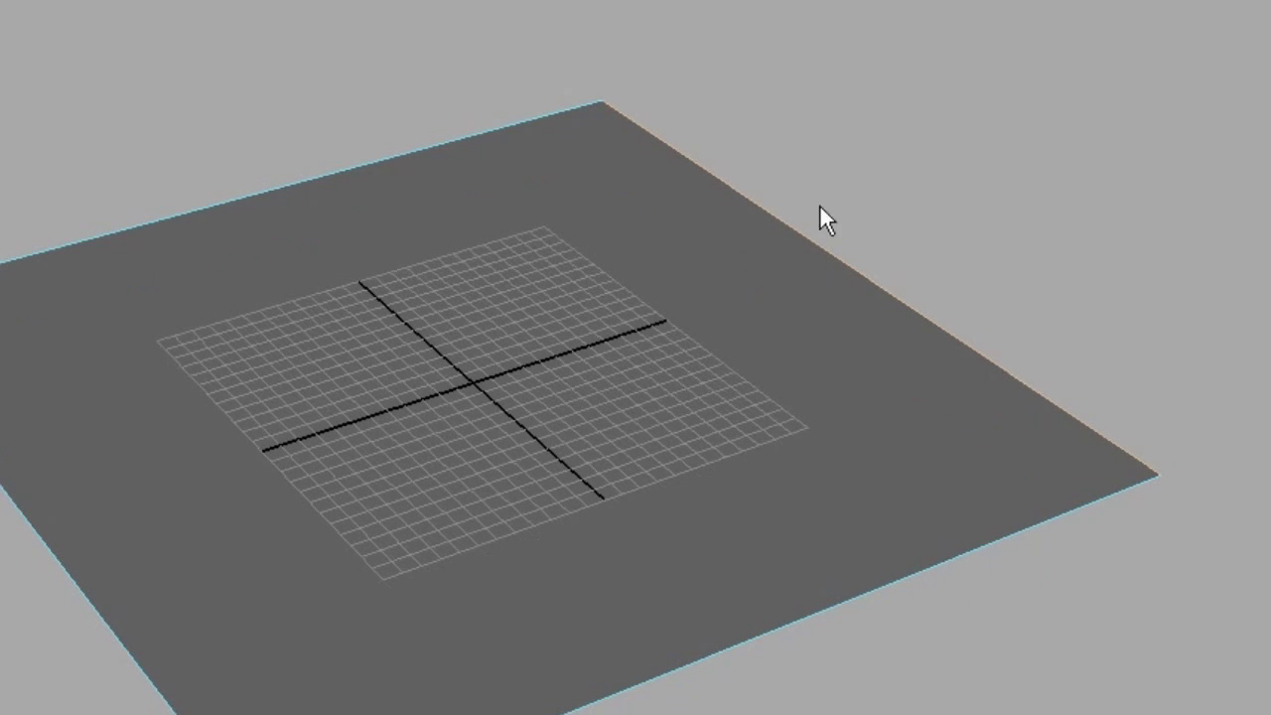
Step: Split the selected edge's ring and repeat the split in both directions until the plane forms a 4 by 4 grid
{"action": "mouse_move", "coordinate": [1067, 39]}
{"action": "right_mouse_down", "text": "ctrl"}
{"action": "mouse_move", "coordinate": [710, 417]}
{"action": "mouse_move", "coordinate": [723, 564]}
{"action": "right_mouse_up", "text": "ctrl"}
{"action": "left_click_drag", "start_coordinate": [723, 564], "coordinate": [569, 425], "text": "alt"}
{"action": "key", "text": "g"}
{"action": "key", "text": "g"}
{"action": "key", "text": "g"}
{"action": "key", "text": "g"}
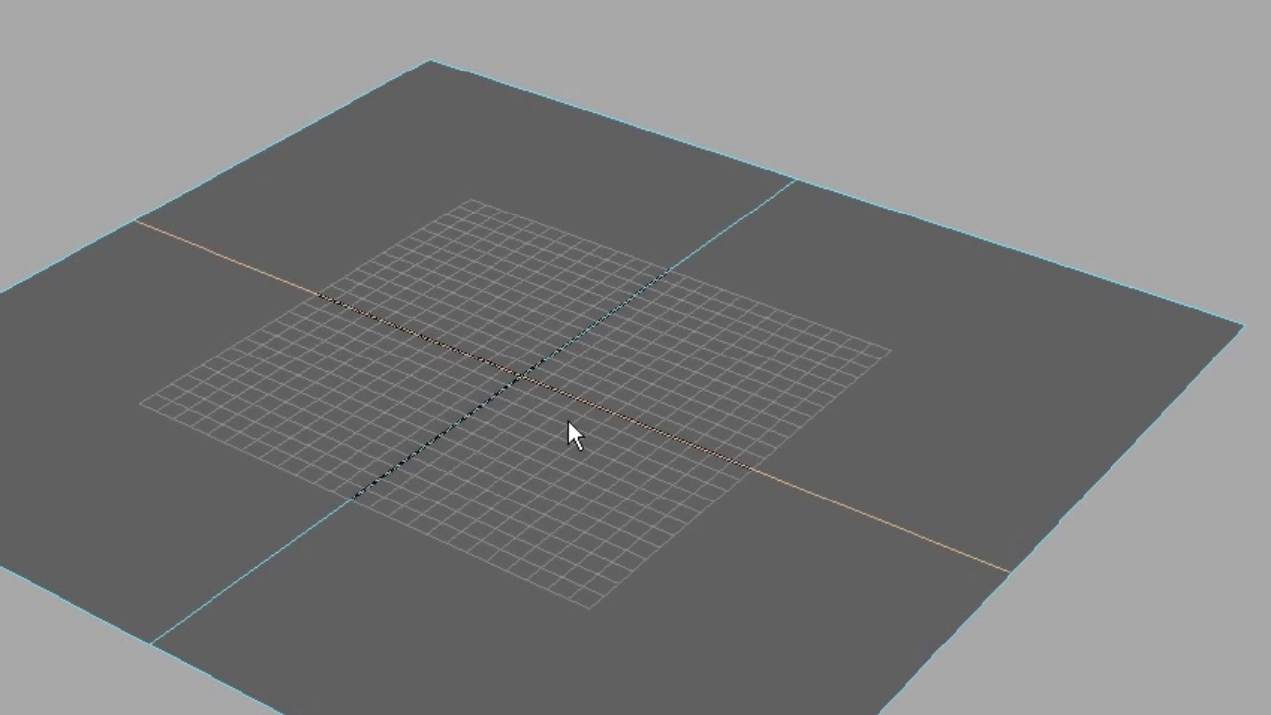
{"action": "left_click_drag", "start_coordinate": [568, 422], "coordinate": [504, 384], "text": "alt"}
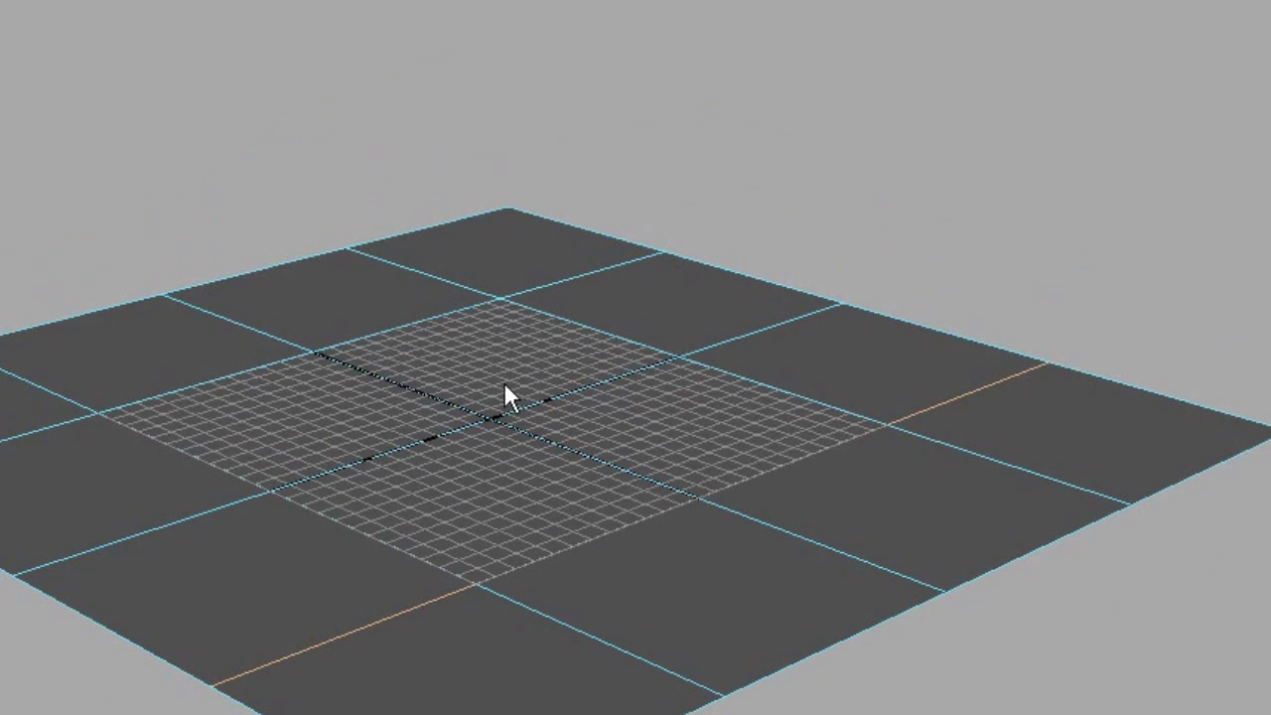
Step: Return the subdivided plane to object selection and delete it
{"action": "right_click_drag", "start_coordinate": [463, 547], "coordinate": [666, 353]}
{"action": "left_click_drag", "start_coordinate": [666, 352], "coordinate": [340, 408], "text": "alt"}
{"action": "left_click", "coordinate": [398, 343]}
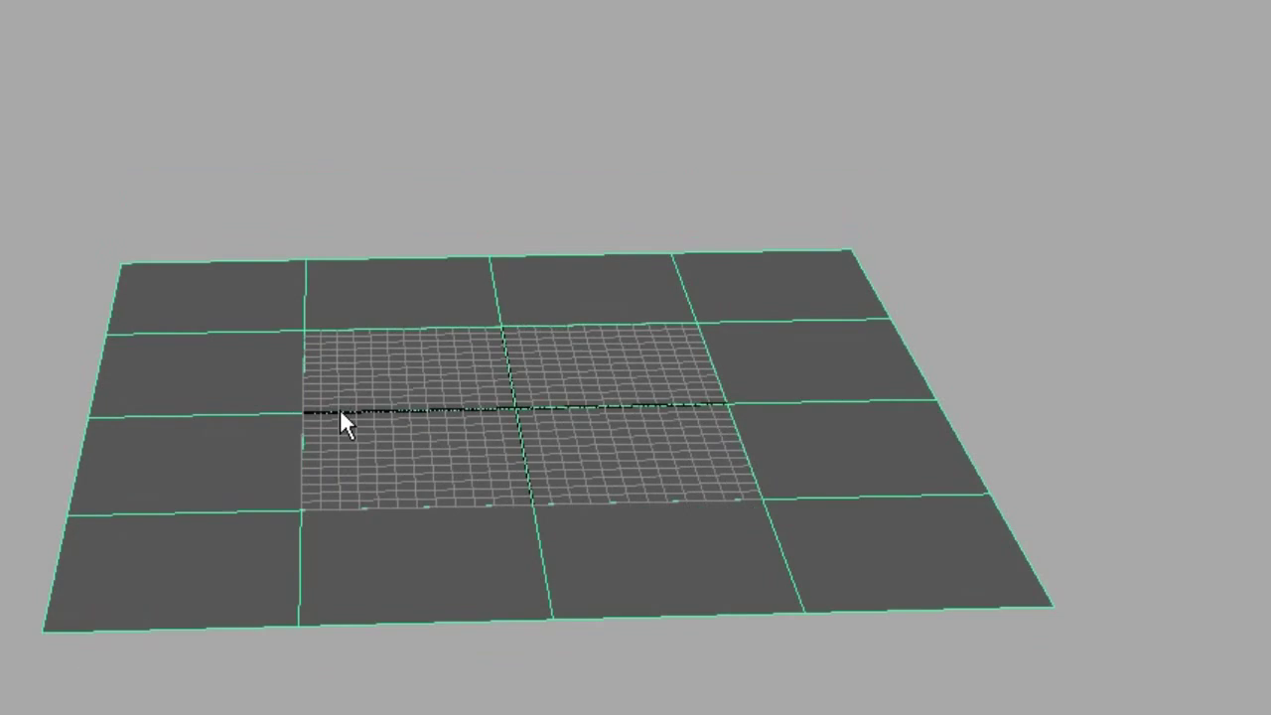
{"action": "key", "text": "Delete"}
Step: Create another polygon plane at the origin and scale it up uniformly beyond the edges of the grid
{"action": "right_click_drag", "start_coordinate": [167, 324], "coordinate": [695, 390], "text": "alt"}
{"action": "middle_click_drag", "start_coordinate": [706, 393], "coordinate": [599, 321], "text": "alt"}
{"action": "left_click_drag", "start_coordinate": [599, 321], "coordinate": [487, 382], "text": "alt"}
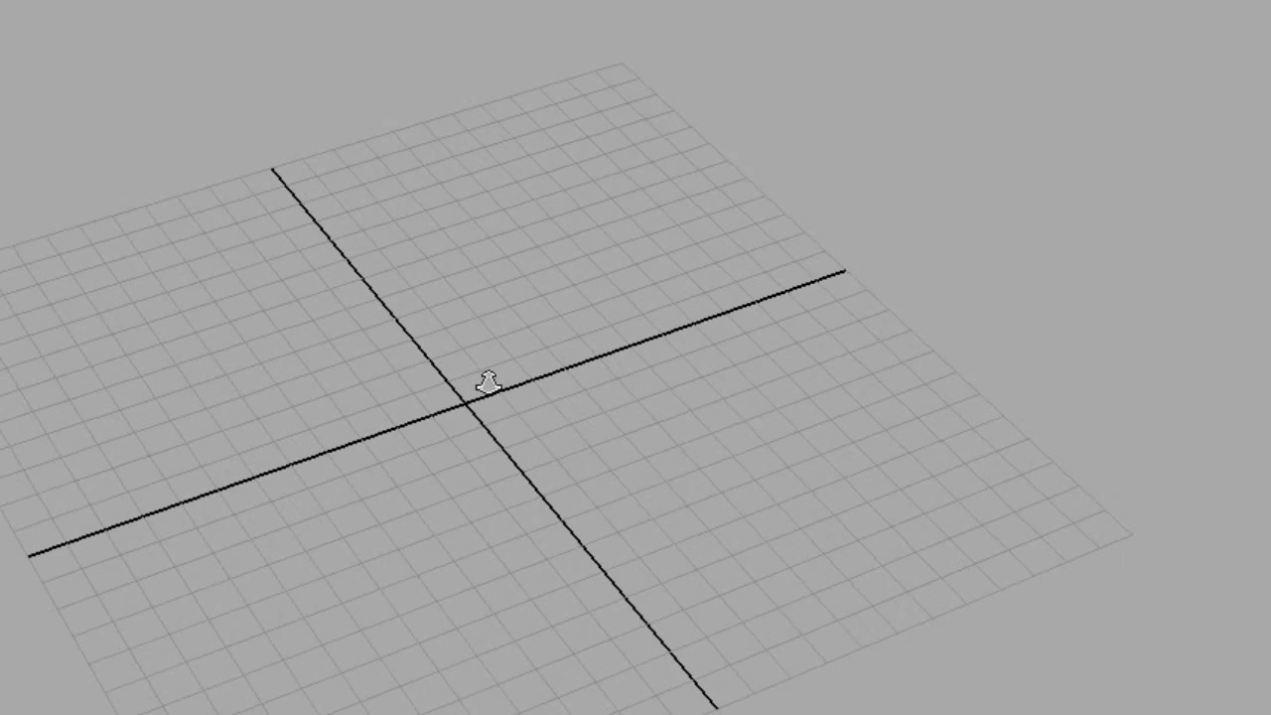
{"action": "right_click_drag", "start_coordinate": [837, 303], "coordinate": [517, 531], "text": "alt"}
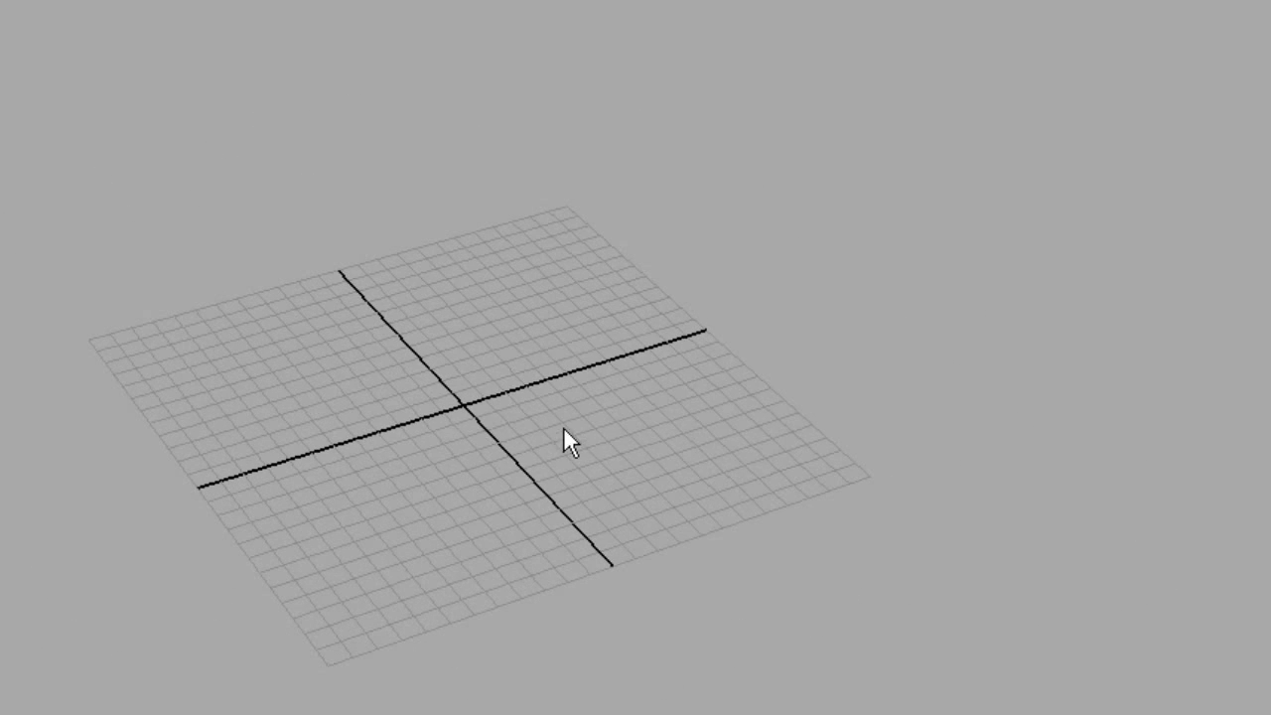
{"action": "right_click_drag", "start_coordinate": [601, 425], "coordinate": [616, 435], "text": "shift"}
{"action": "key", "text": "r"}
{"action": "left_click_drag", "start_coordinate": [464, 405], "coordinate": [380, 398]}
{"action": "key", "text": "q"}
{"action": "left_click", "coordinate": [781, 94]}
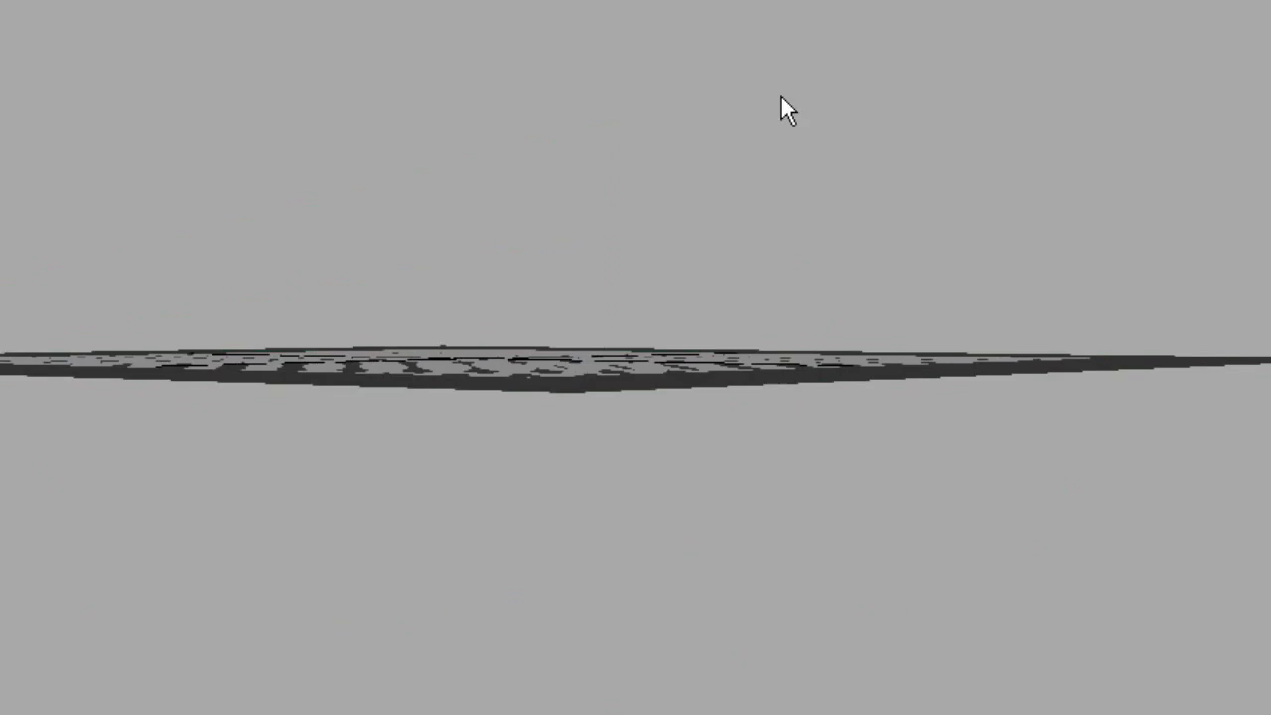
Step: Switch the new plane to edge selection and split the edge ring of one border edge through the plane's middle
{"action": "left_click_drag", "start_coordinate": [781, 94], "coordinate": [765, 127], "text": "alt"}
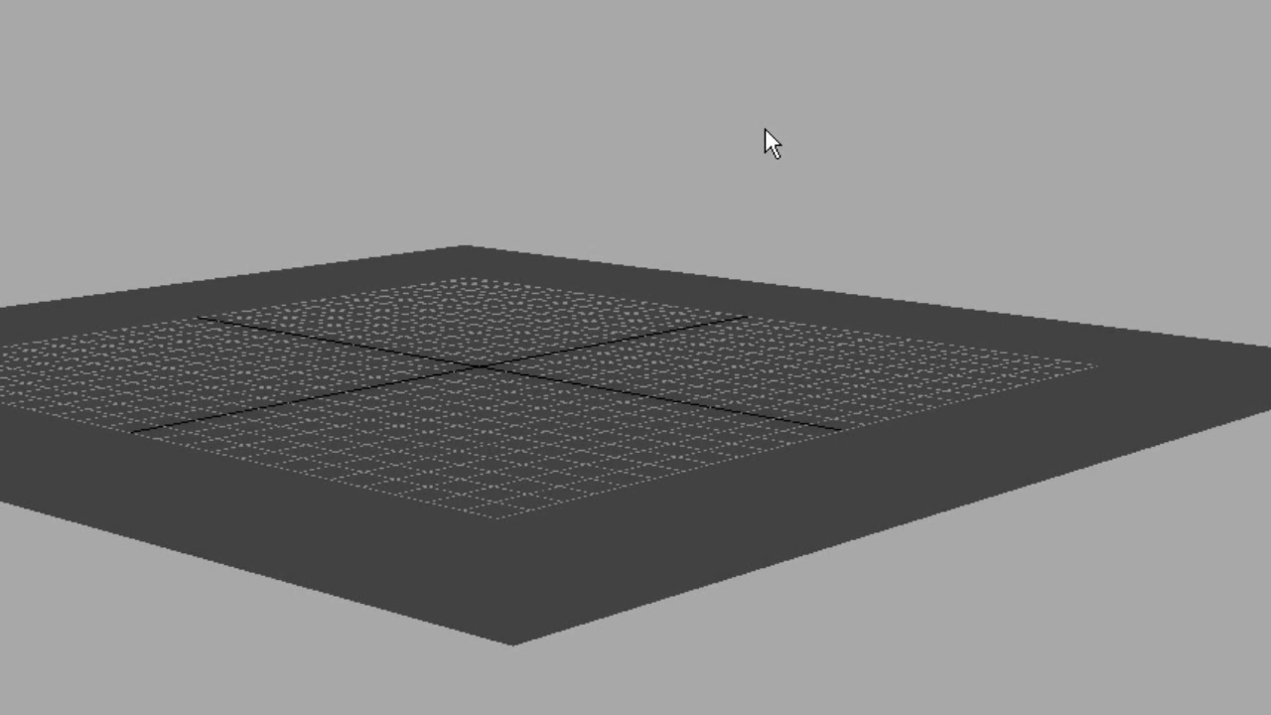
{"action": "left_click_drag", "start_coordinate": [765, 127], "coordinate": [616, 329], "text": "alt"}
{"action": "right_click_drag", "start_coordinate": [631, 385], "coordinate": [632, 260]}
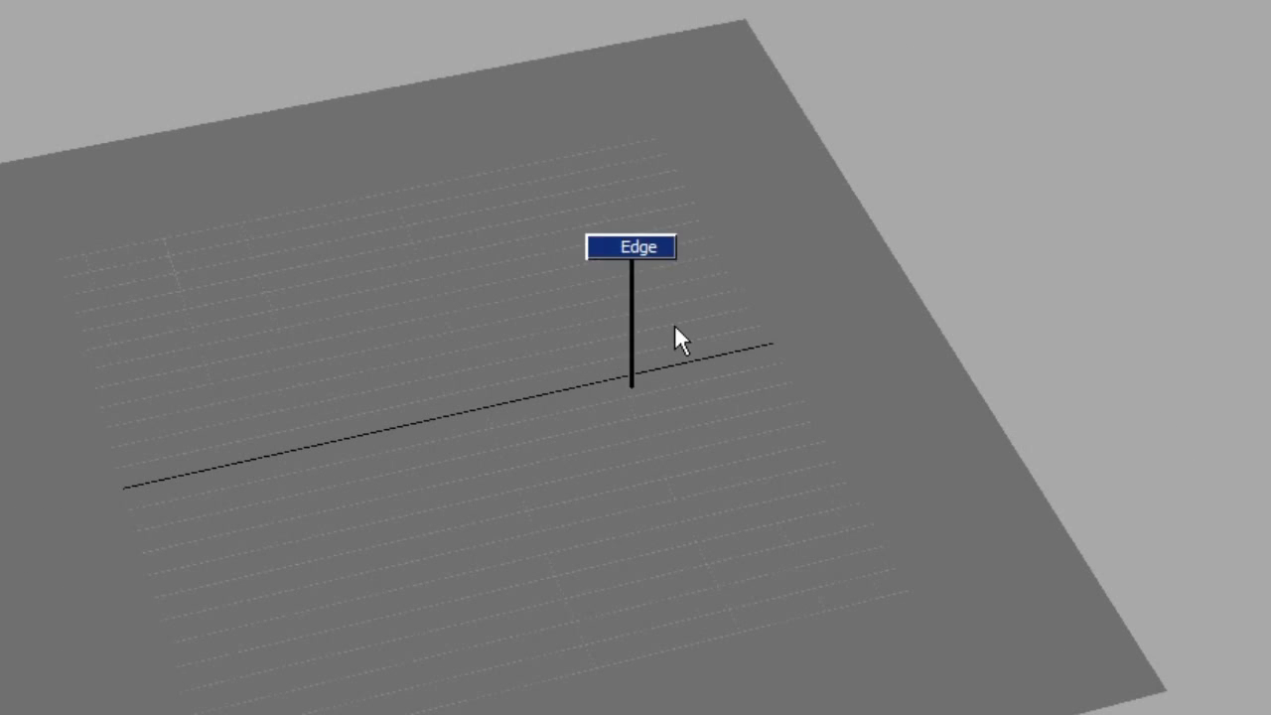
{"action": "right_click_drag", "start_coordinate": [674, 324], "coordinate": [685, 332]}
{"action": "left_click_drag", "start_coordinate": [935, 383], "coordinate": [631, 263], "text": "alt"}
{"action": "right_click_drag", "start_coordinate": [905, 54], "coordinate": [946, 647], "text": "ctrl"}
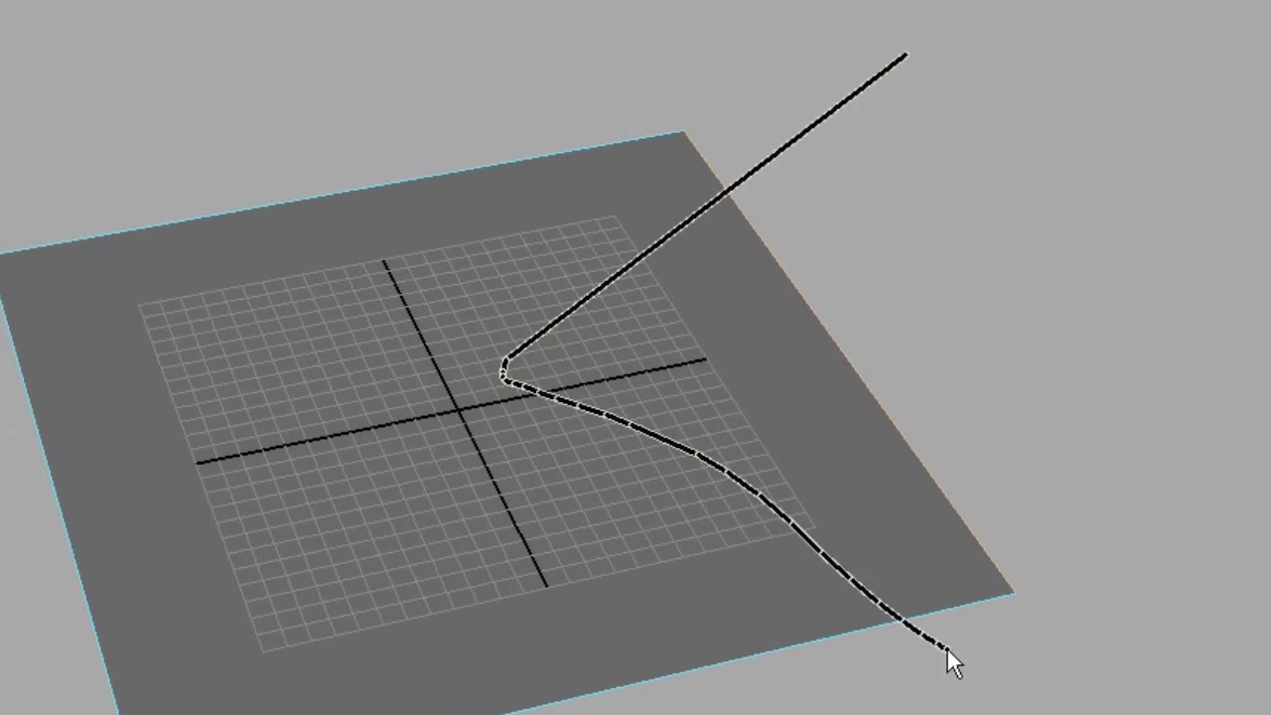
{"action": "left_click_drag", "start_coordinate": [422, 234], "coordinate": [511, 192], "text": "alt"}
{"action": "right_click_drag", "start_coordinate": [511, 193], "coordinate": [463, 287], "text": "alt"}
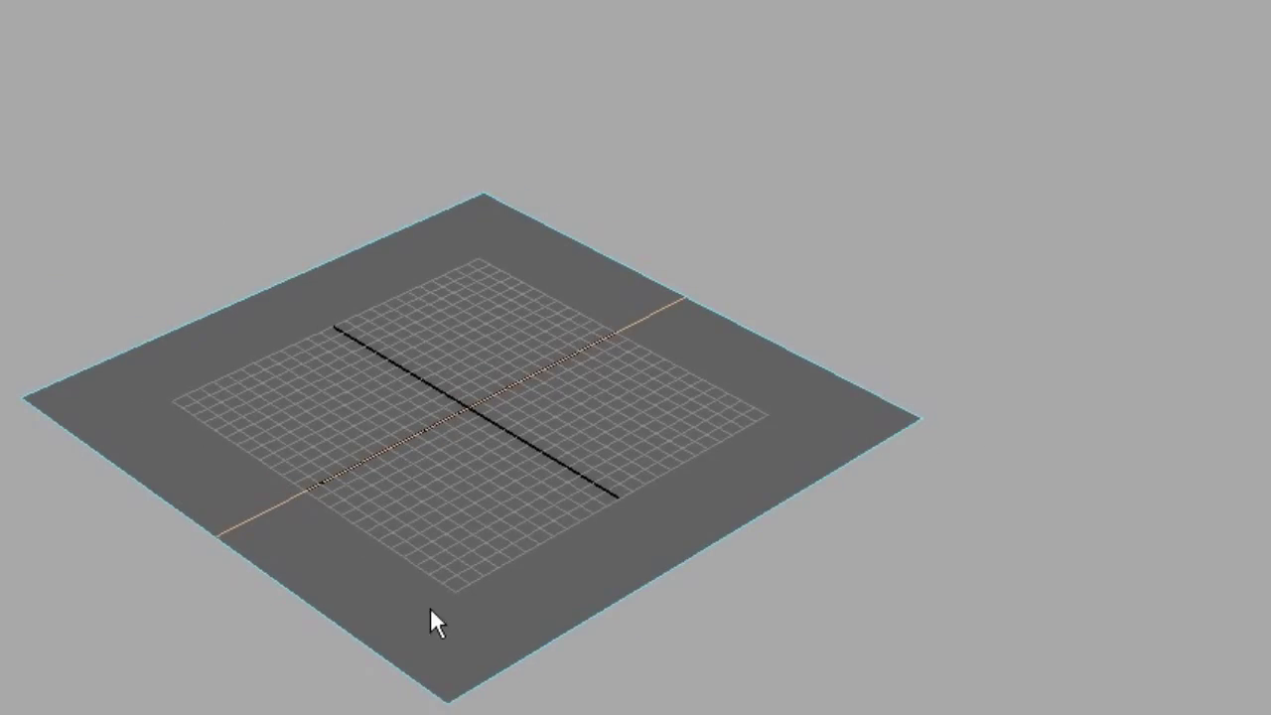
Step: Select the split plane as a whole object and delete it
{"action": "right_click_drag", "start_coordinate": [457, 543], "coordinate": [686, 314]}
{"action": "key", "text": "Delete"}
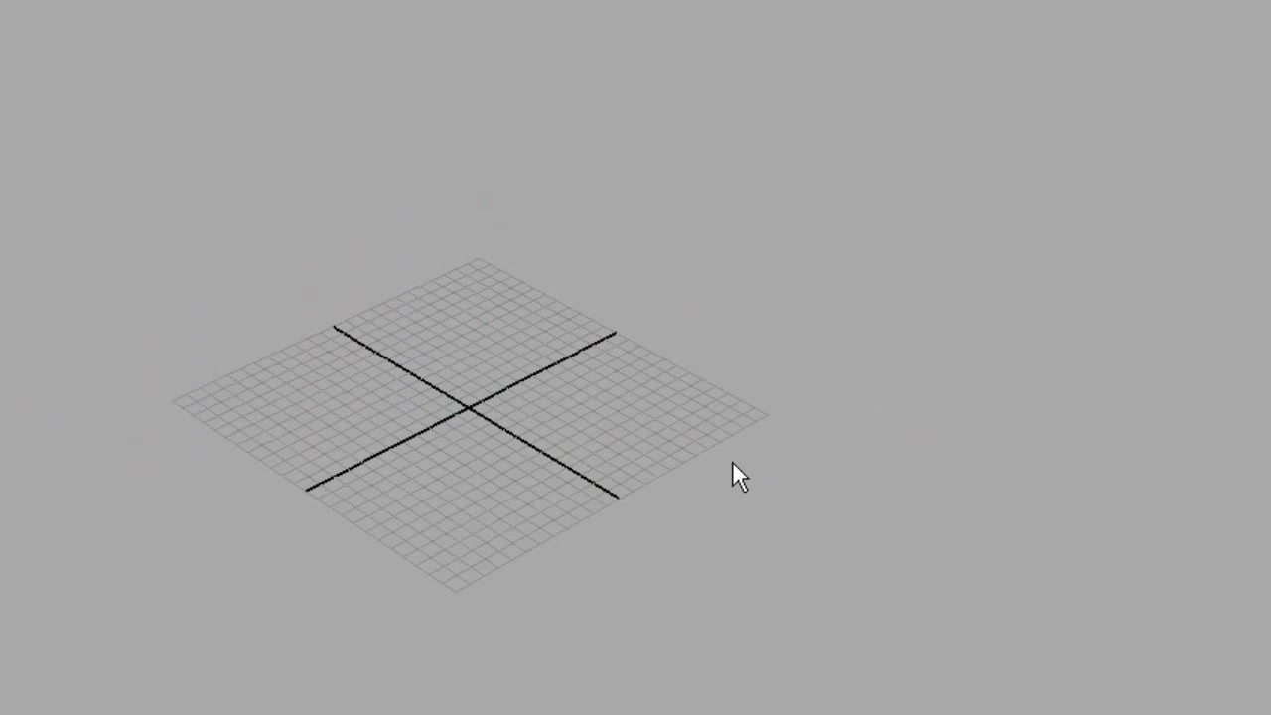
{"action": "left_click_drag", "start_coordinate": [732, 459], "coordinate": [871, 233], "text": "alt"}
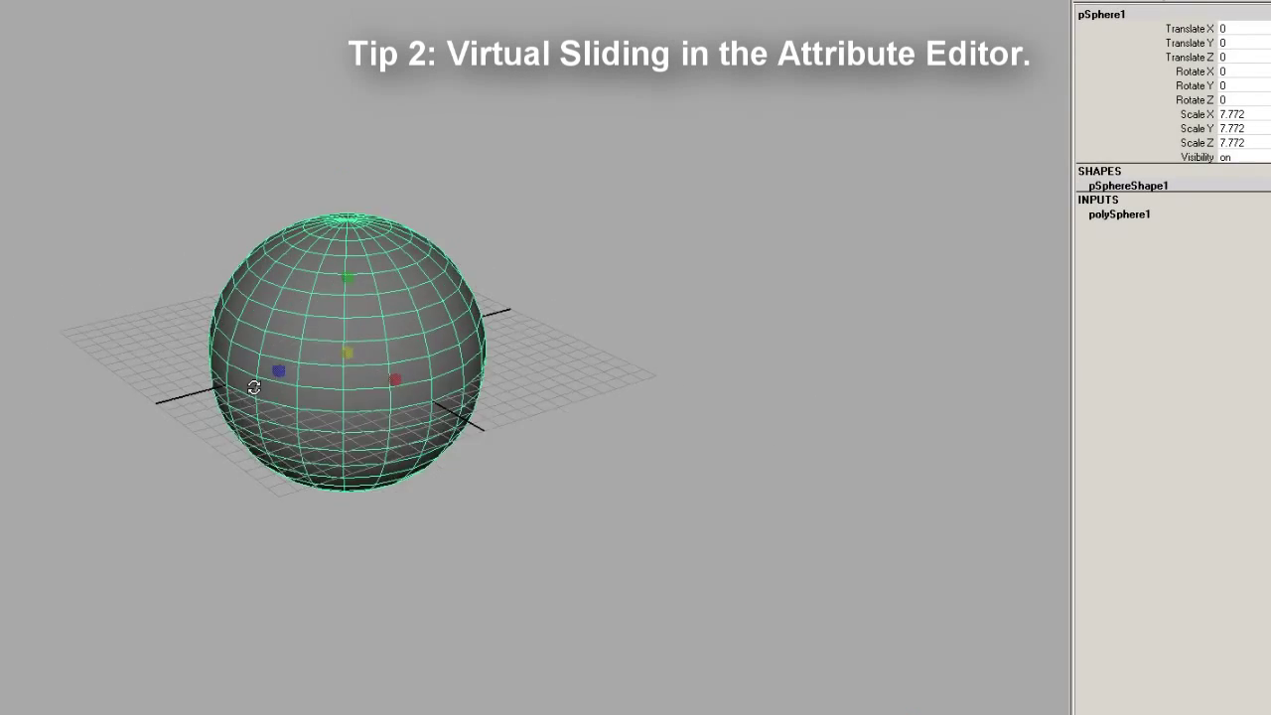
Step: Set the sphere's X rotation to about -1.4 by virtually sliding the Rotate X channel
{"action": "right_click_drag", "start_coordinate": [256, 388], "coordinate": [604, 266], "text": "alt"}
{"action": "middle_click_drag", "start_coordinate": [604, 266], "coordinate": [588, 305], "text": "alt"}
{"action": "middle_click_drag", "start_coordinate": [532, 345], "coordinate": [531, 284], "text": "alt"}
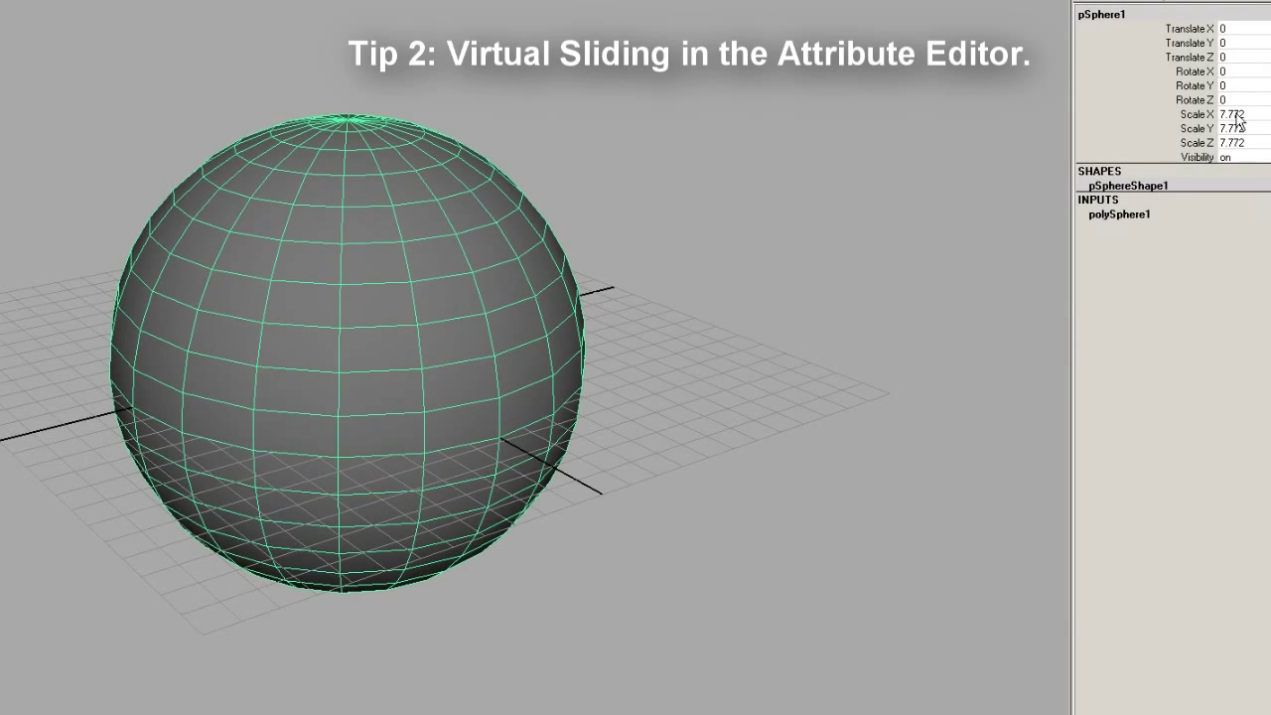
{"action": "left_click_drag", "start_coordinate": [1204, 100], "coordinate": [1202, 73]}
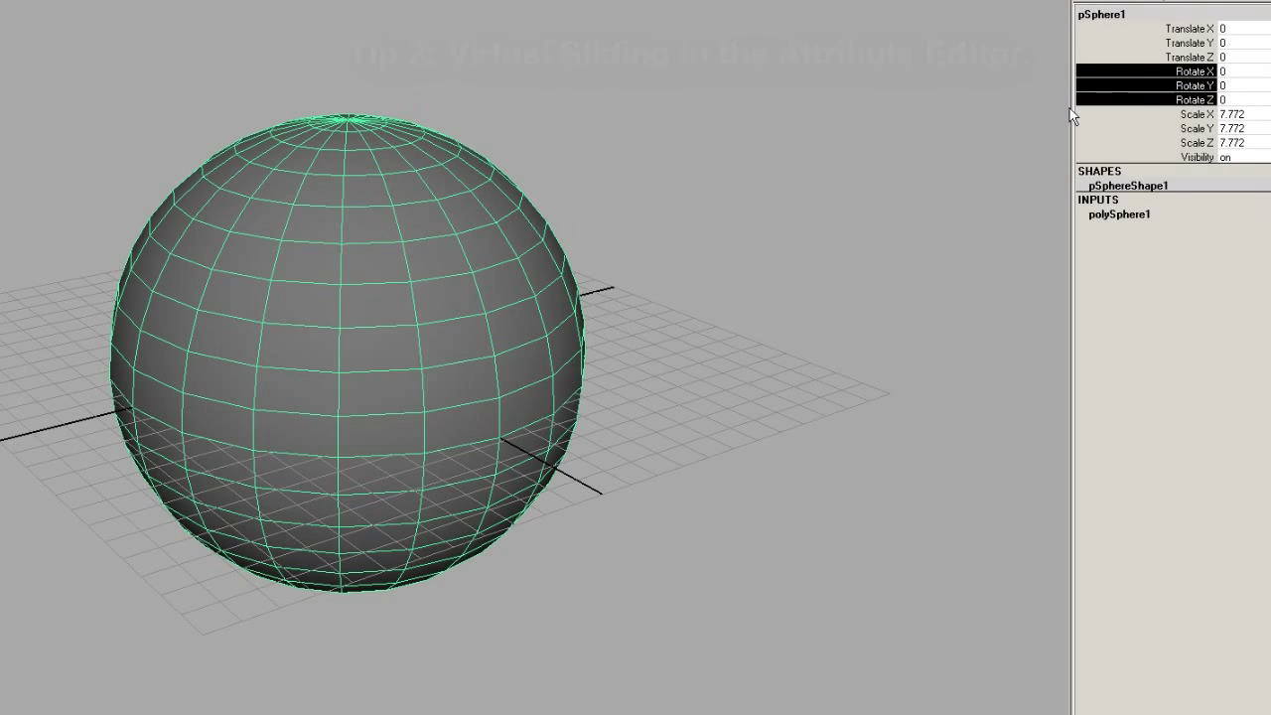
{"action": "left_click", "coordinate": [1117, 73]}
{"action": "middle_click_drag", "start_coordinate": [776, 220], "coordinate": [795, 286]}
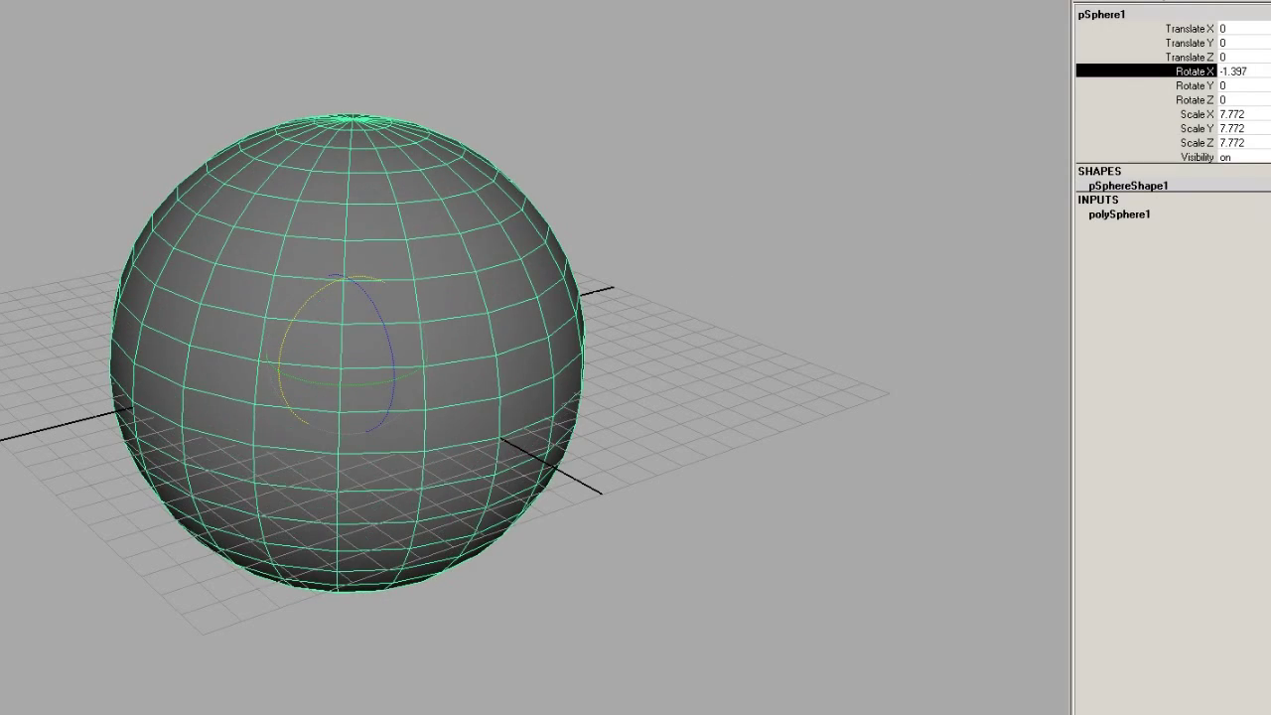
Step: Display the sphere's transform attributes and virtually slide its X translation to about 2.09
{"action": "key", "text": "ctrl+a"}
{"action": "mouse_move", "coordinate": [555, 258]}
{"action": "left_mouse_down", "text": "alt"}
{"action": "mouse_move", "coordinate": [565, 273]}
{"action": "mouse_move", "coordinate": [542, 266]}
{"action": "left_mouse_up", "text": "alt"}
{"action": "scroll", "coordinate": [561, 278], "scroll_direction": "down", "scroll_amount": 2}
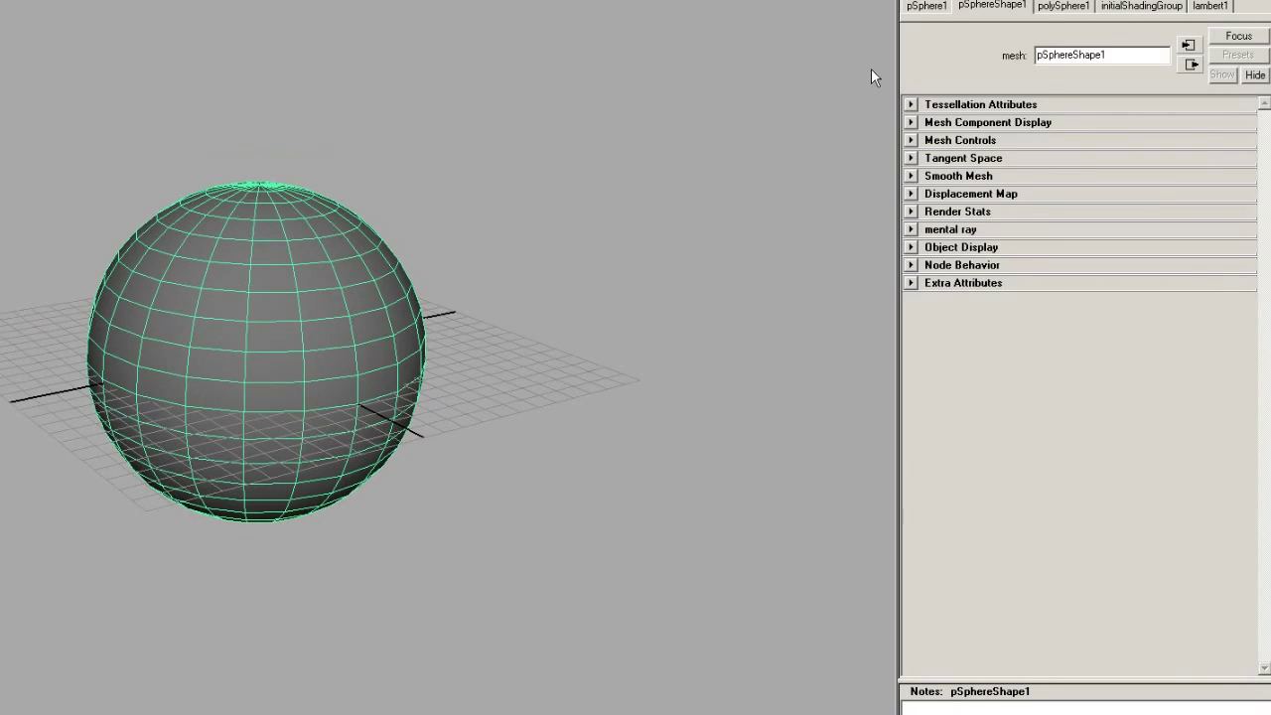
{"action": "left_click", "coordinate": [926, 7]}
{"action": "right_click_drag", "start_coordinate": [548, 151], "coordinate": [461, 364], "text": "alt"}
{"action": "left_click_drag", "start_coordinate": [1072, 122], "coordinate": [899, 154], "text": "ctrl"}
{"action": "right_click_drag", "start_coordinate": [238, 233], "coordinate": [8, 243], "text": "alt"}
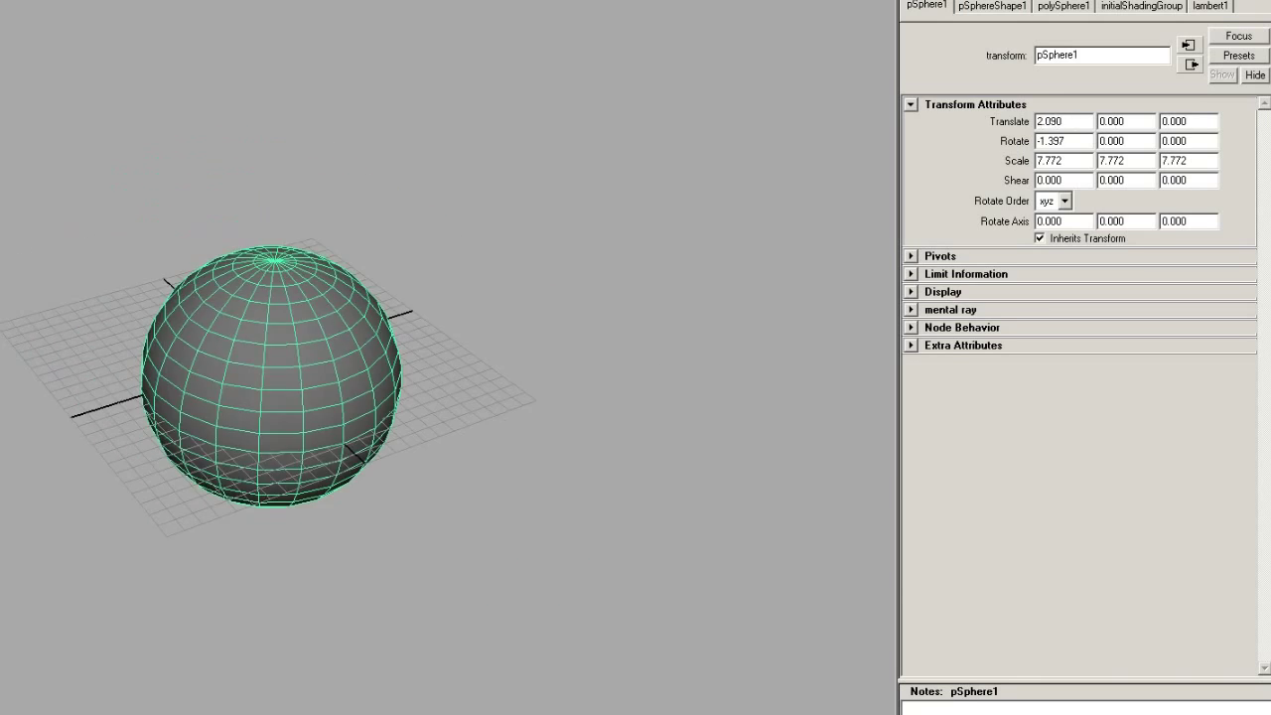
Step: Delete the sphere and create a polygon cube scaled uniformly to about 12.66
{"action": "key", "text": "Delete"}
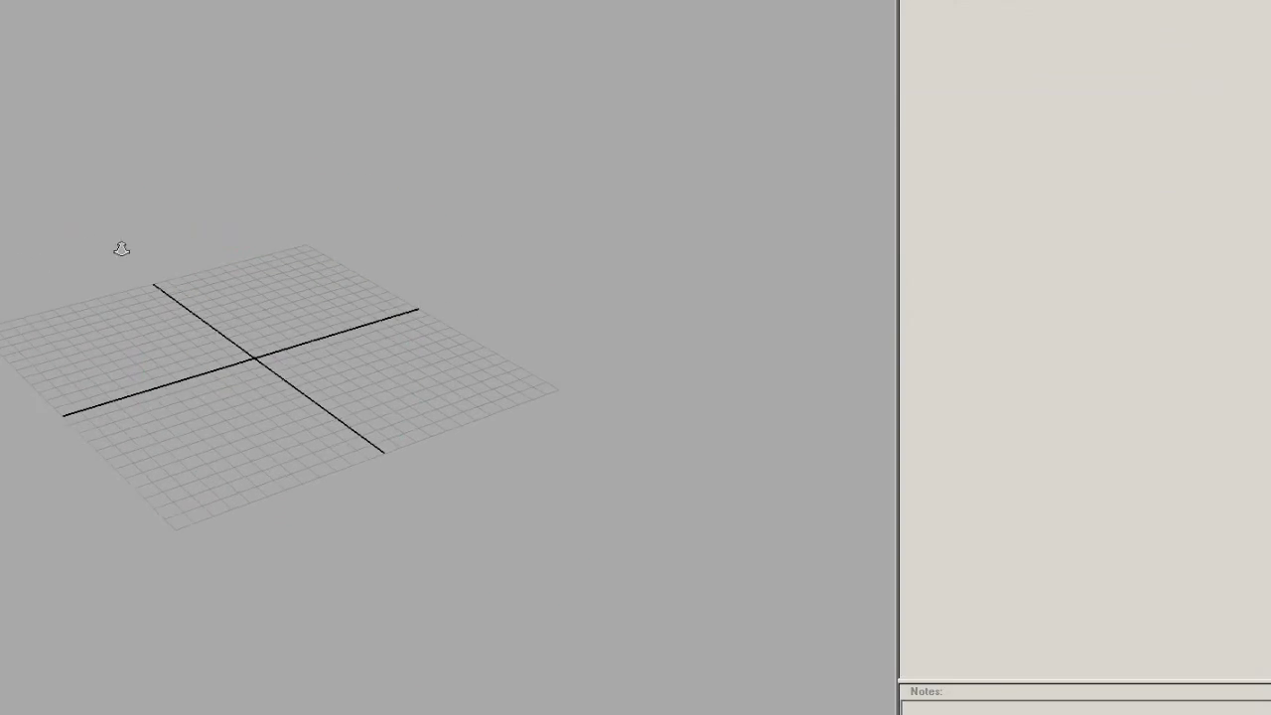
{"action": "left_click_drag", "start_coordinate": [120, 247], "coordinate": [330, 384], "text": "alt"}
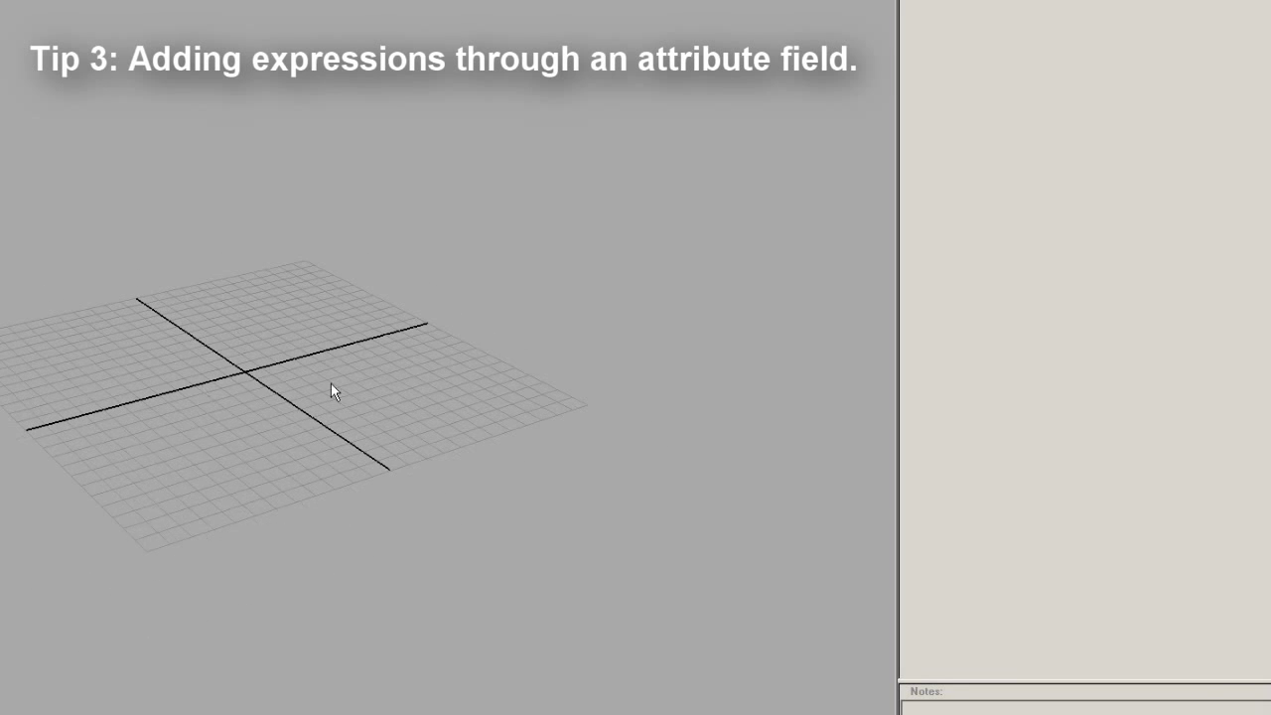
{"action": "right_click_drag", "start_coordinate": [356, 346], "coordinate": [355, 394], "text": "shift"}
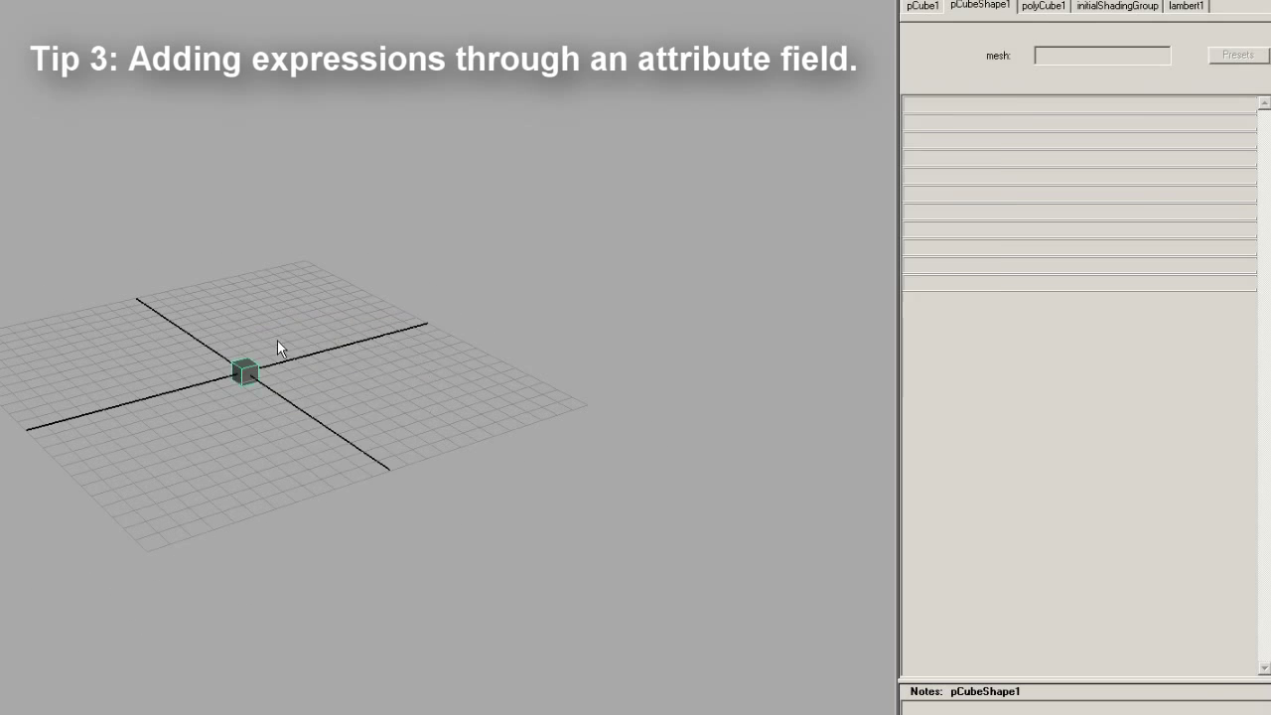
{"action": "left_click_drag", "start_coordinate": [278, 339], "coordinate": [66, 399], "text": "alt"}
{"action": "right_click_drag", "start_coordinate": [367, 223], "coordinate": [403, 205], "text": "alt"}
{"action": "left_click_drag", "start_coordinate": [403, 205], "coordinate": [255, 233], "text": "alt"}
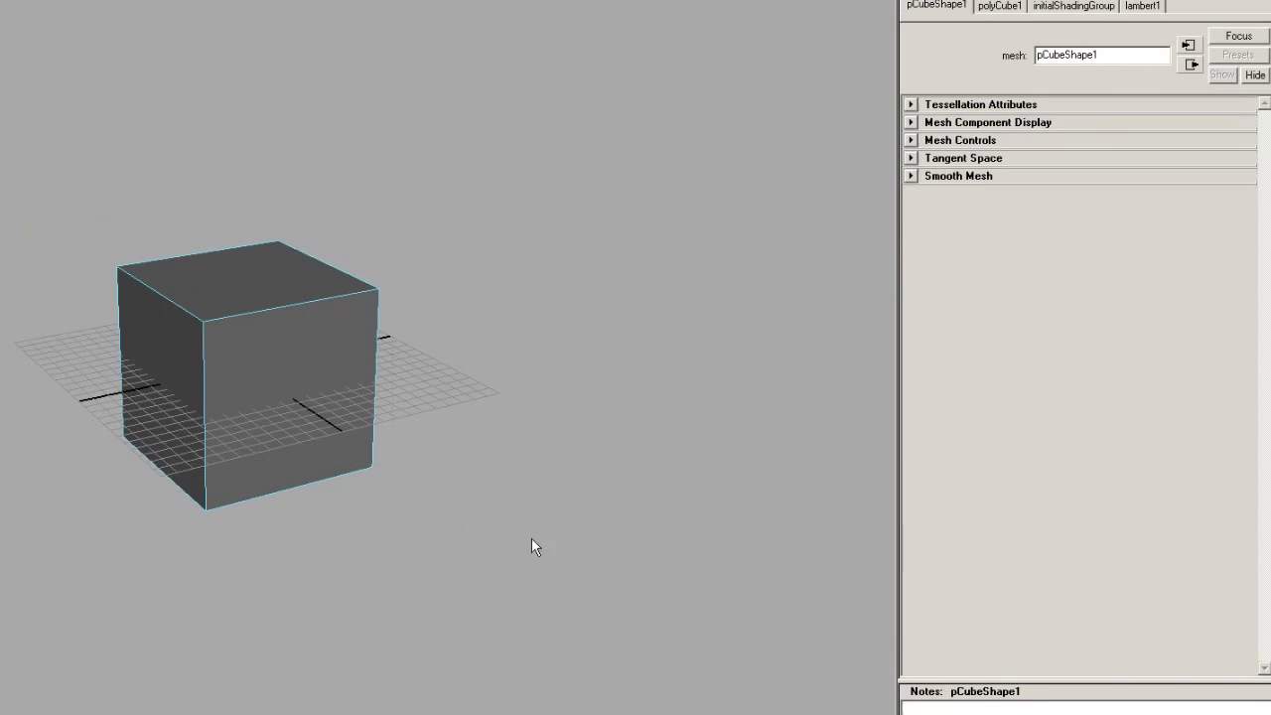
Step: Bevel the cube's edges with an offset of 0.2 and 8 segments
{"action": "right_click_drag", "start_coordinate": [99, 250], "coordinate": [310, 252], "text": "shift"}
{"action": "right_click_drag", "start_coordinate": [397, 272], "coordinate": [392, 327], "text": "alt"}
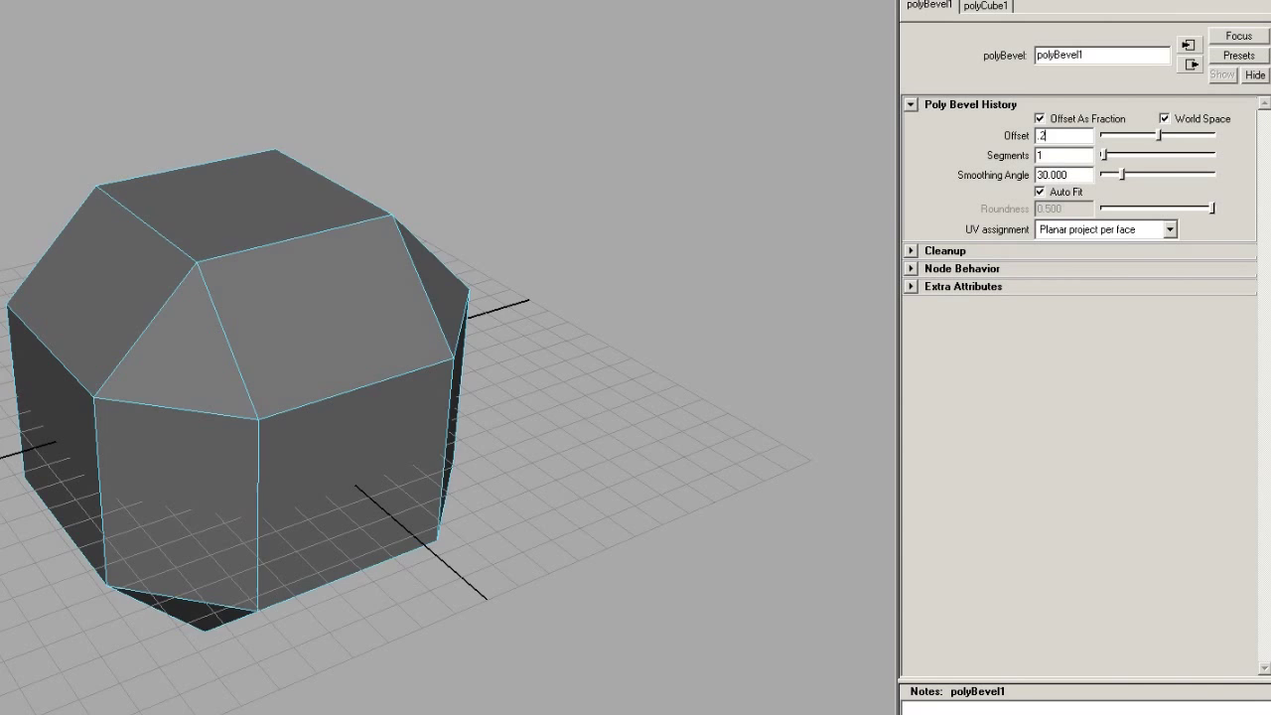
{"action": "key", "text": "Tab"}
{"action": "key", "text": "Return"}
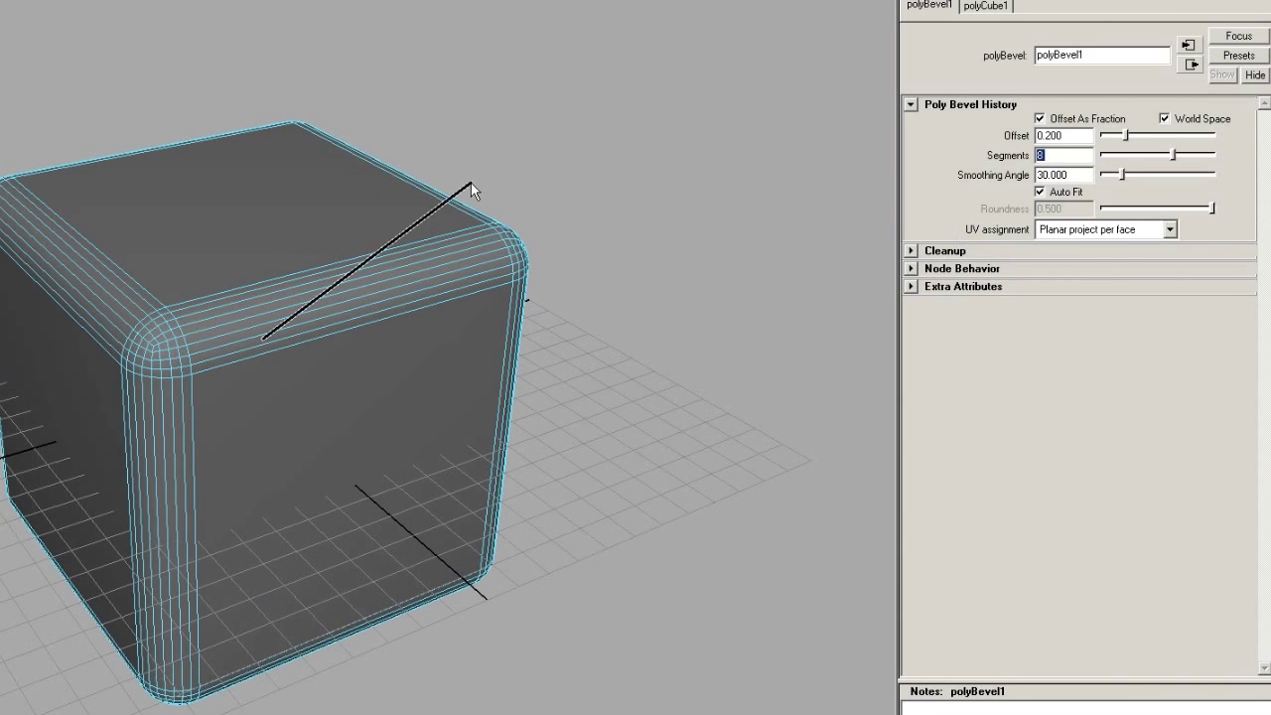
Step: Select the beveled cube as a whole object and display its transform attributes
{"action": "left_click", "coordinate": [470, 182]}
{"action": "left_click_drag", "start_coordinate": [262, 323], "coordinate": [391, 301], "text": "alt"}
{"action": "left_click", "coordinate": [297, 240]}
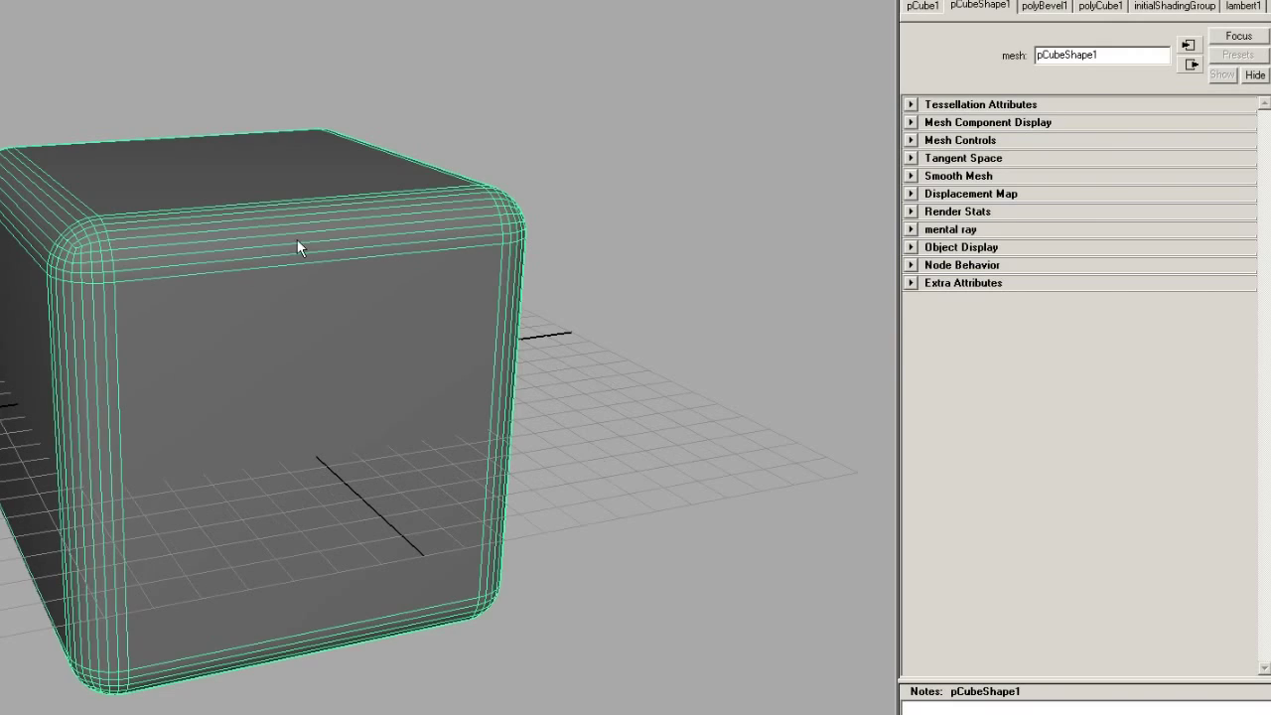
{"action": "left_click_drag", "start_coordinate": [351, 256], "coordinate": [169, 260], "text": "alt"}
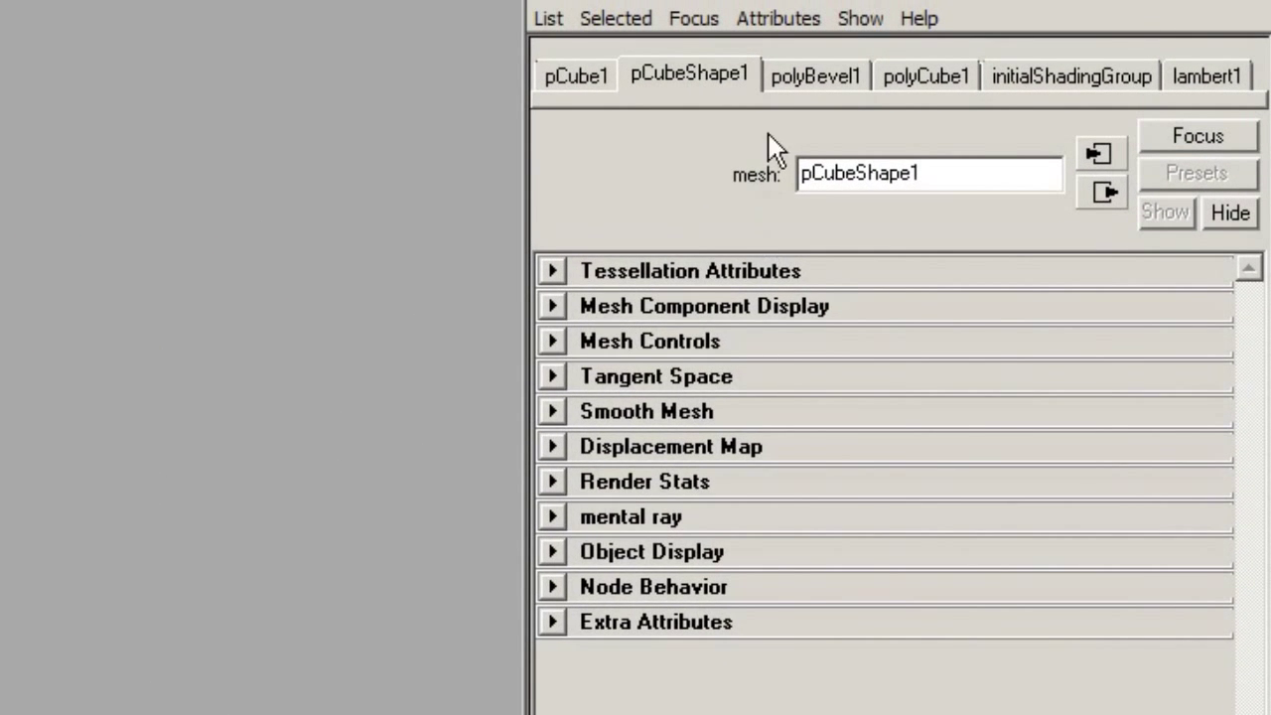
{"action": "left_click", "coordinate": [574, 79]}
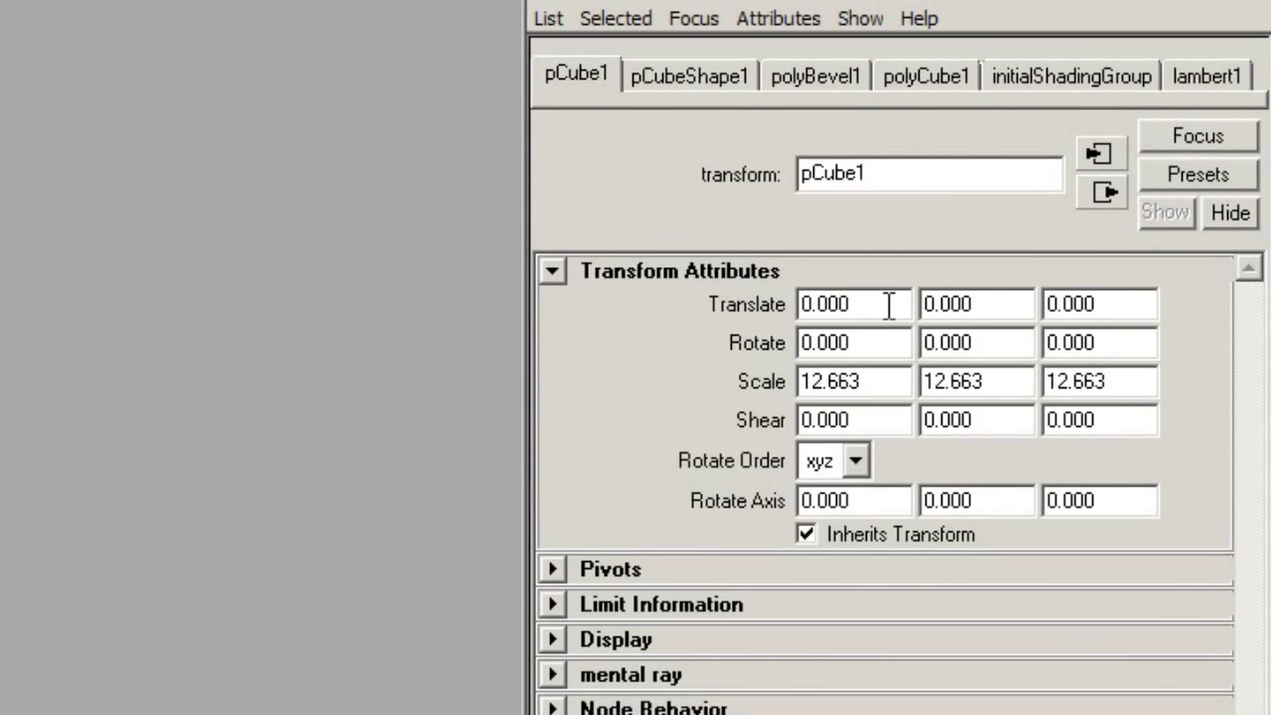
Step: Set the cube's X translation to the expression =frame
{"action": "left_click", "coordinate": [890, 306]}
{"action": "left_click_drag", "start_coordinate": [872, 308], "coordinate": [455, 399]}
{"action": "type", "text": "=frame"}
{"action": "key", "text": "Return"}
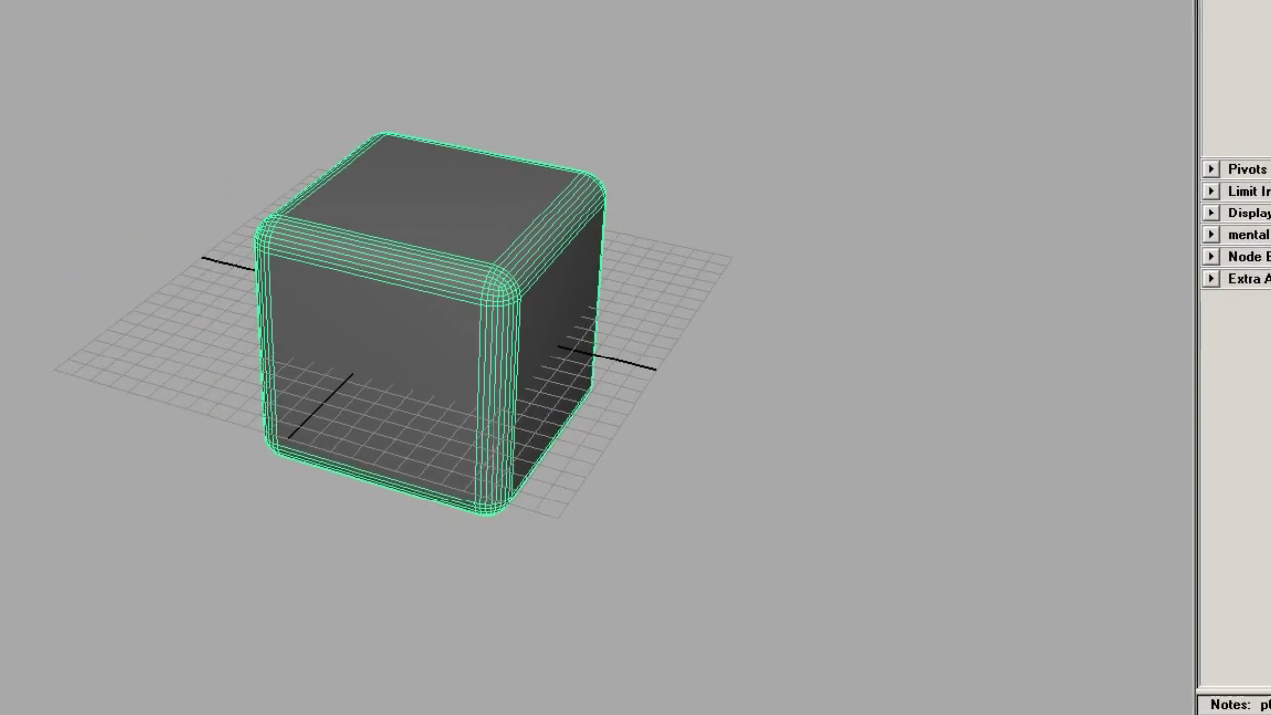
Step: Scrub back and forth through the timeline to examine the cube's expression-driven movement along X from several angles
{"action": "right_click_drag", "start_coordinate": [532, 118], "coordinate": [647, 120], "text": "alt"}
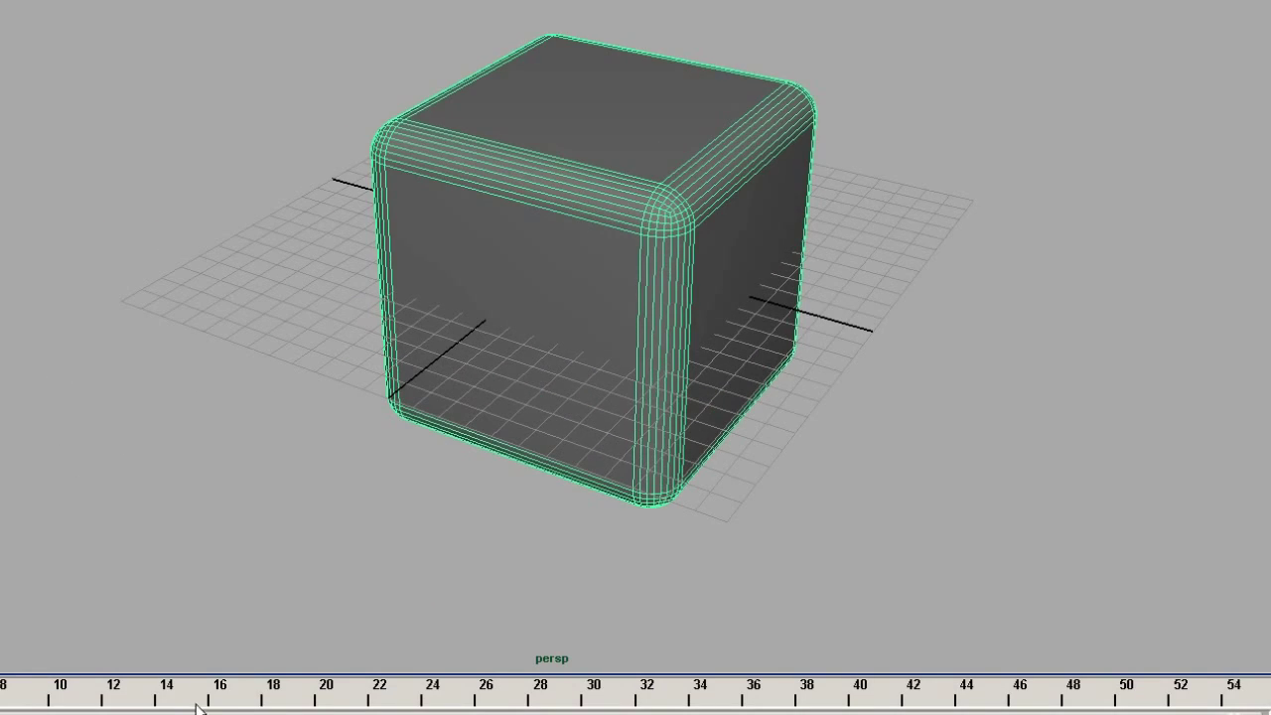
{"action": "left_click_drag", "start_coordinate": [196, 708], "coordinate": [0, 686]}
{"action": "right_click_drag", "start_coordinate": [391, 579], "coordinate": [431, 456], "text": "alt"}
{"action": "left_click_drag", "start_coordinate": [432, 456], "coordinate": [324, 455], "text": "alt"}
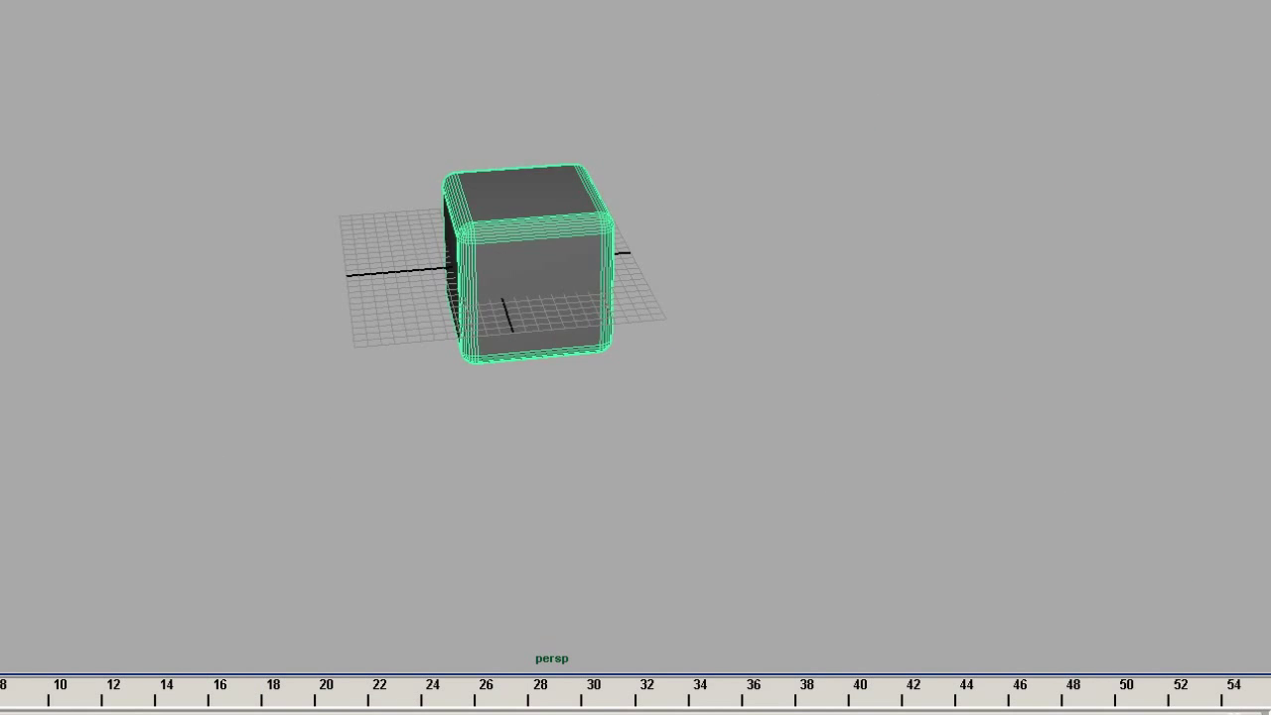
{"action": "left_click_drag", "start_coordinate": [616, 697], "coordinate": [0, 606]}
{"action": "left_click_drag", "start_coordinate": [539, 327], "coordinate": [420, 196], "text": "alt"}
{"action": "right_click_drag", "start_coordinate": [420, 196], "coordinate": [830, 234], "text": "alt"}
{"action": "left_click_drag", "start_coordinate": [829, 234], "coordinate": [678, 242], "text": "alt"}
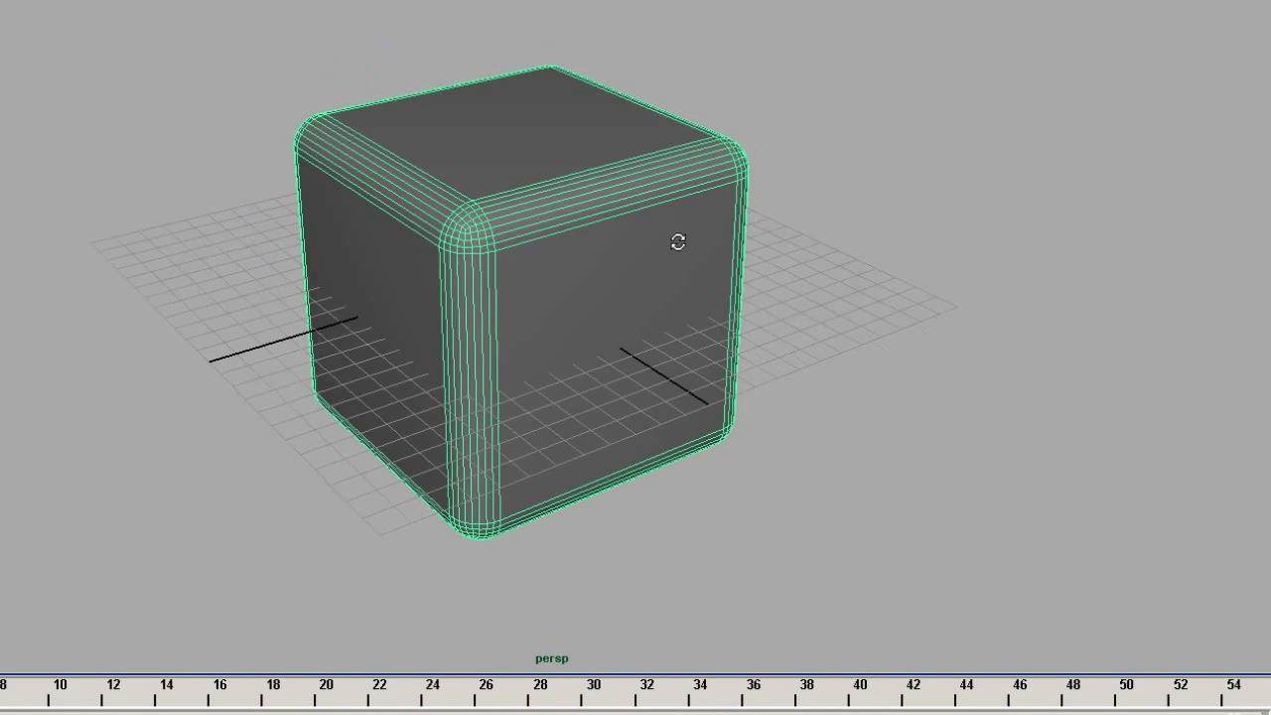
{"action": "middle_click_drag", "start_coordinate": [678, 243], "coordinate": [727, 220], "text": "alt"}
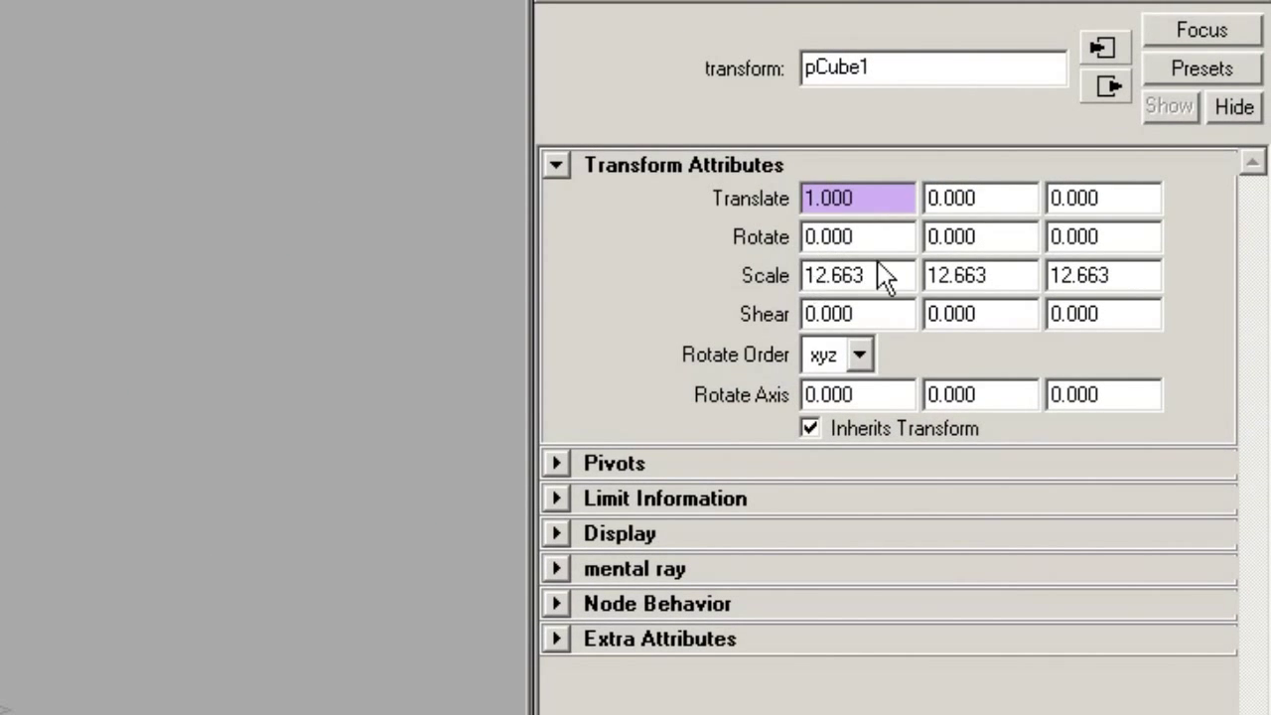
Step: Open the expression on the cube's X translation for editing
{"action": "right_click", "coordinate": [886, 198]}
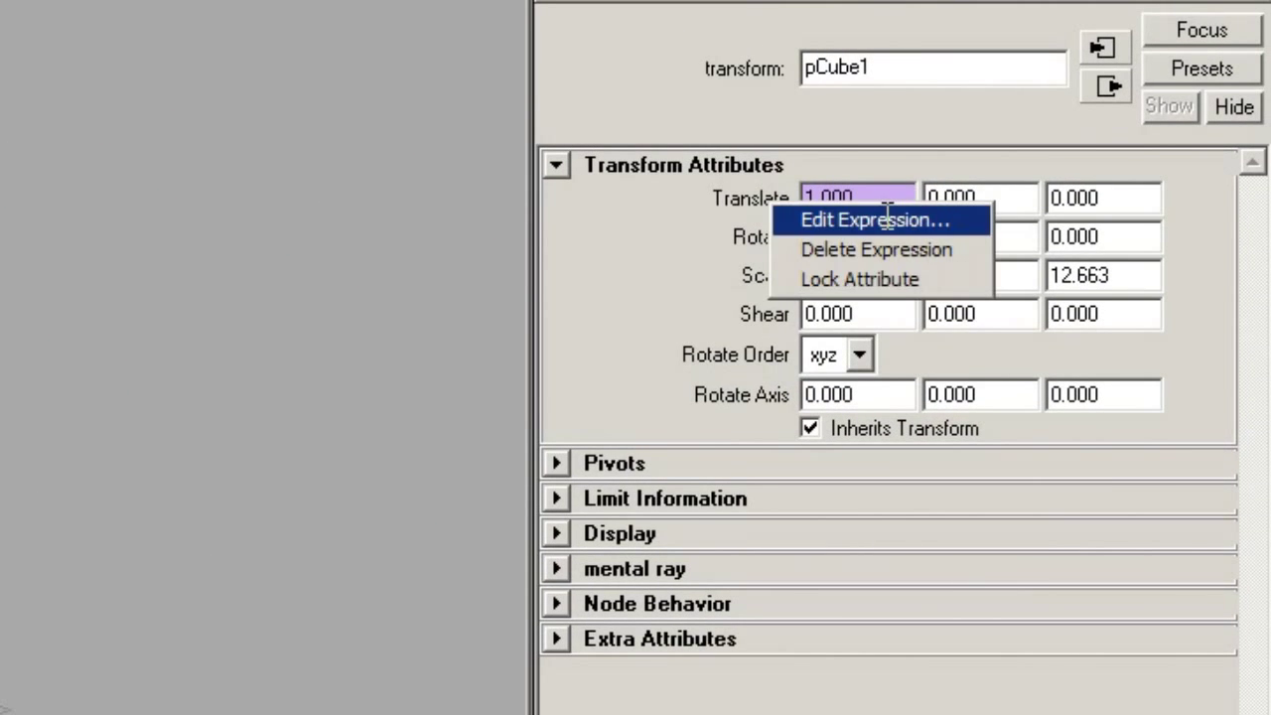
{"action": "left_click", "coordinate": [888, 220]}
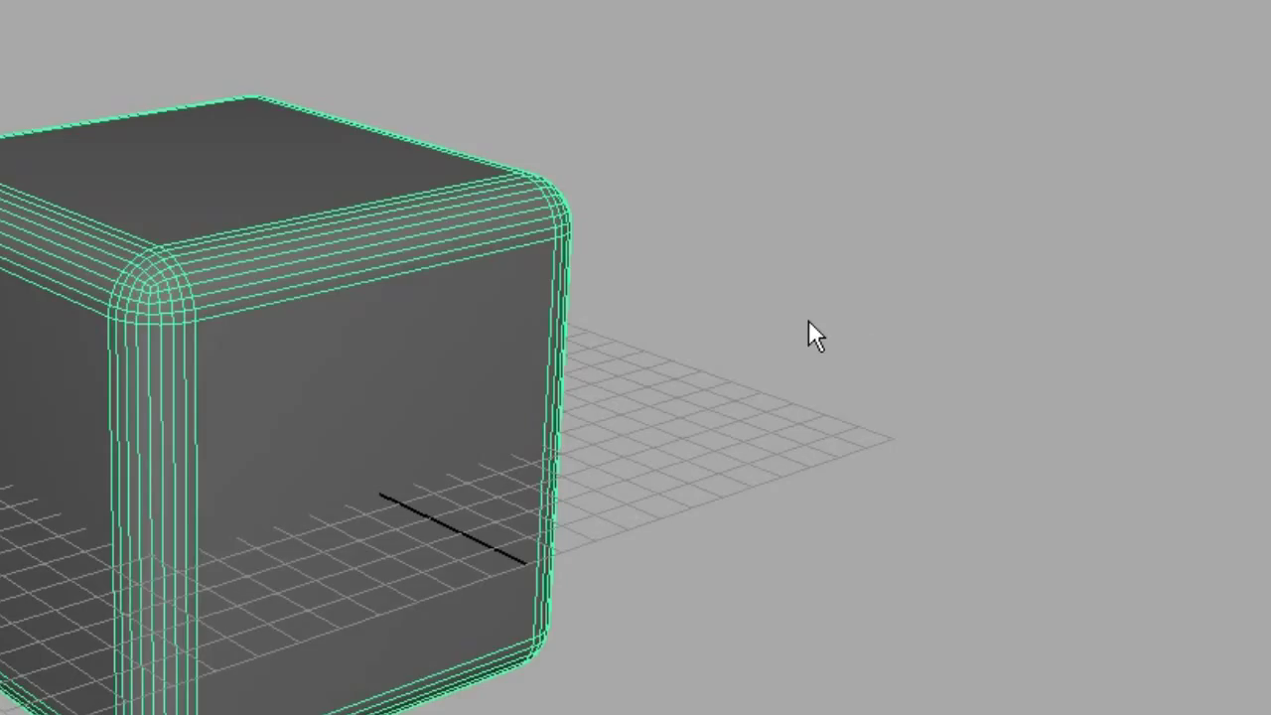
Step: Hide the time slider and scrub through the cube's animation in the viewport with virtual time sliding
{"action": "left_click_drag", "start_coordinate": [808, 321], "coordinate": [323, 364], "text": "alt"}
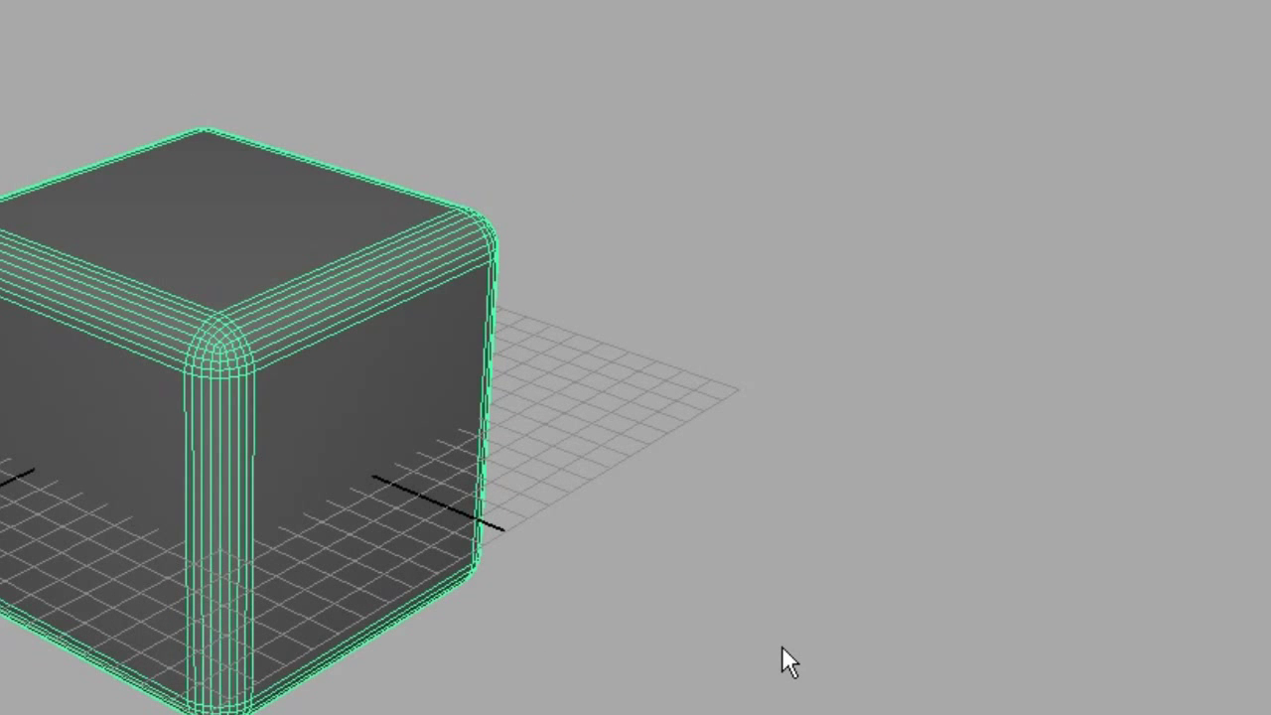
{"action": "left_click_drag", "start_coordinate": [696, 603], "coordinate": [241, 503], "text": "alt"}
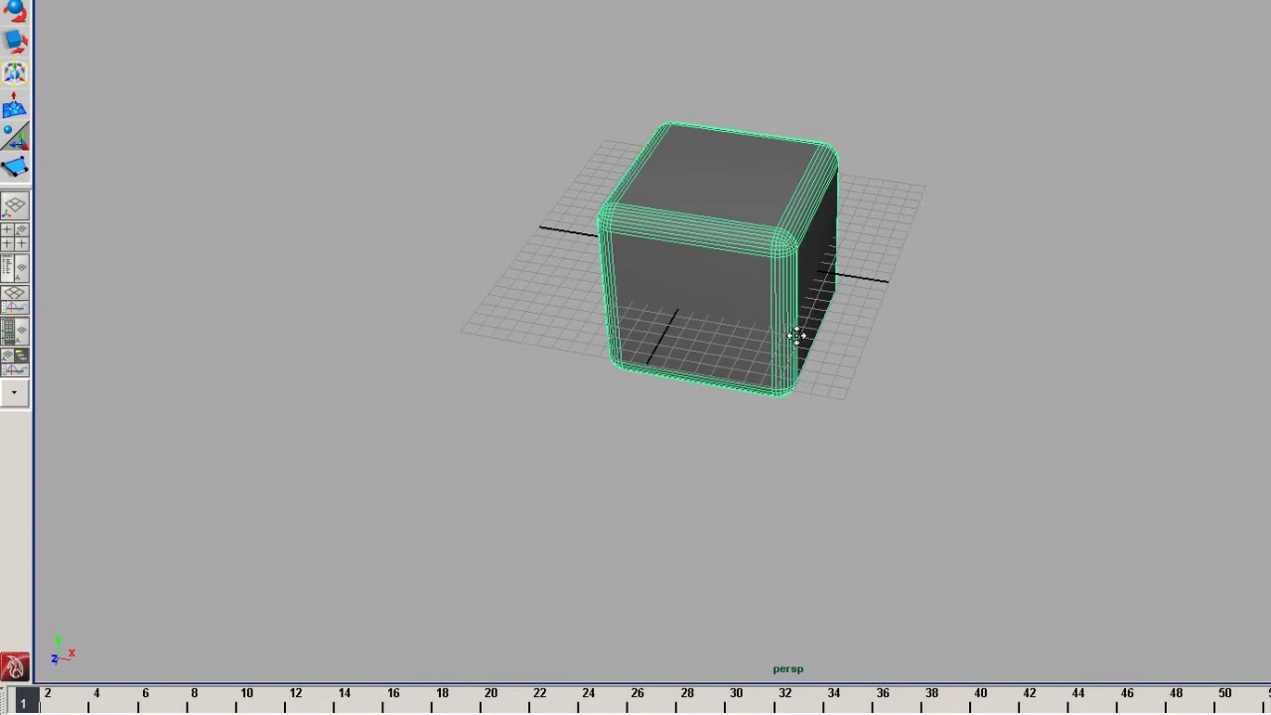
{"action": "middle_click_drag", "start_coordinate": [798, 335], "coordinate": [673, 338], "text": "alt"}
{"action": "left_click", "coordinate": [3, 706]}
{"action": "left_click_drag", "start_coordinate": [467, 422], "coordinate": [451, 343], "text": "alt"}
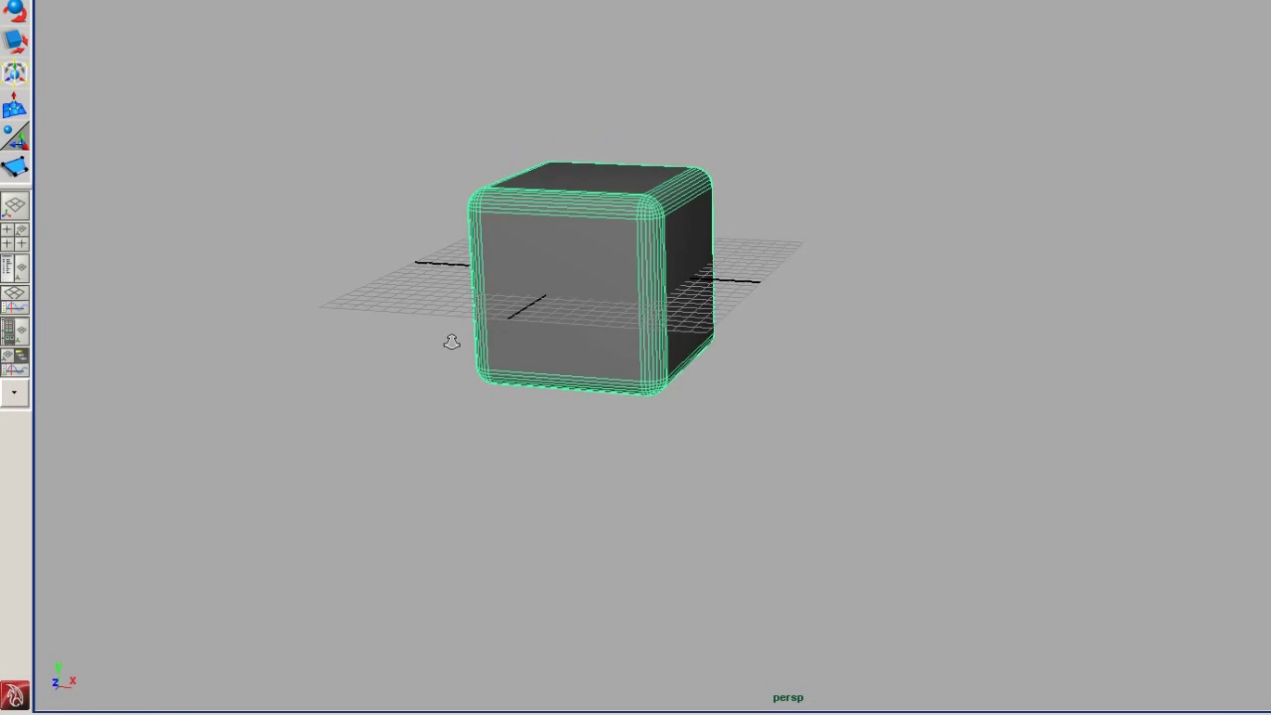
{"action": "right_click_drag", "start_coordinate": [451, 344], "coordinate": [686, 338], "text": "alt"}
{"action": "left_click_drag", "start_coordinate": [687, 338], "coordinate": [713, 392], "text": "alt"}
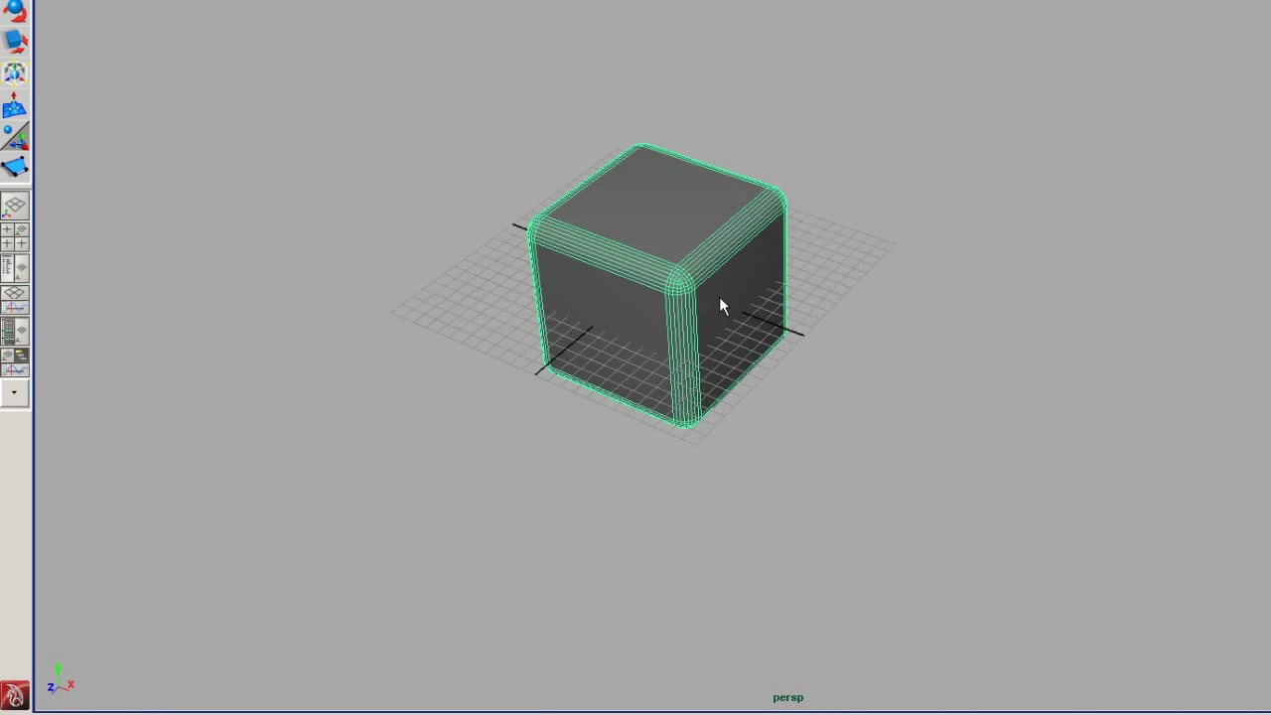
{"action": "right_click_drag", "start_coordinate": [721, 304], "coordinate": [981, 391], "text": "alt"}
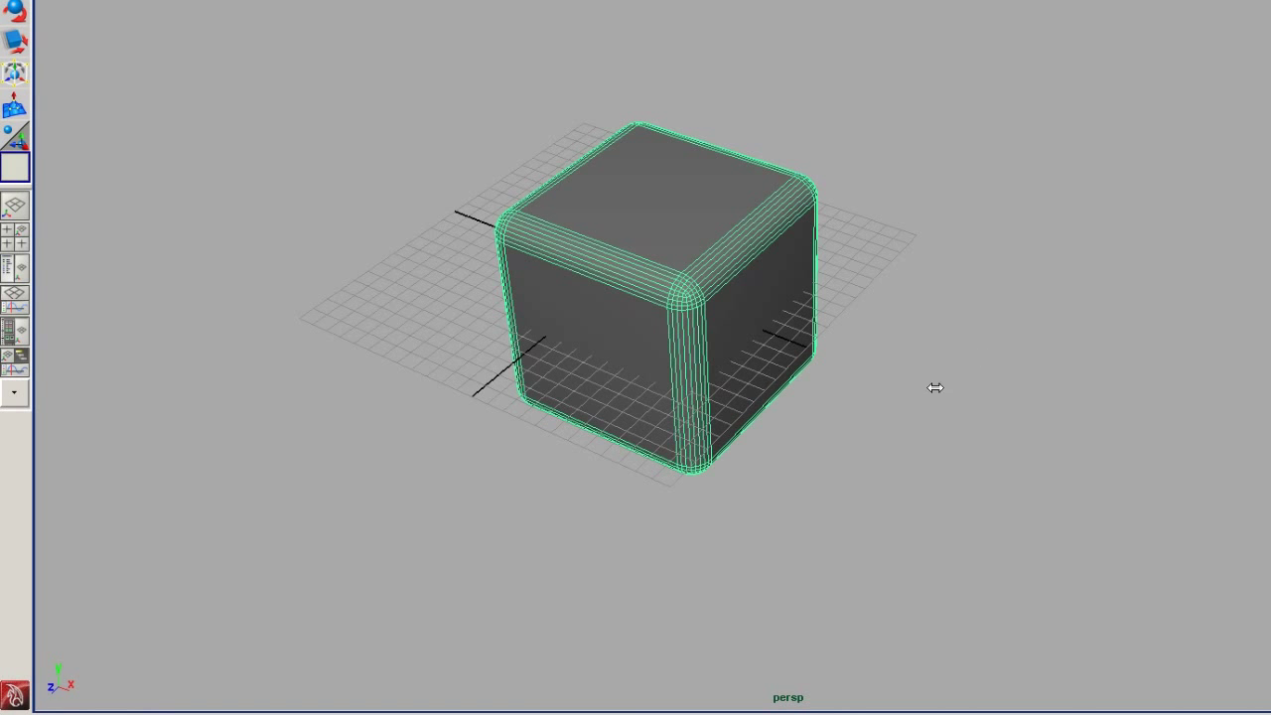
{"action": "right_click_drag", "start_coordinate": [915, 366], "coordinate": [1052, 337], "text": "alt"}
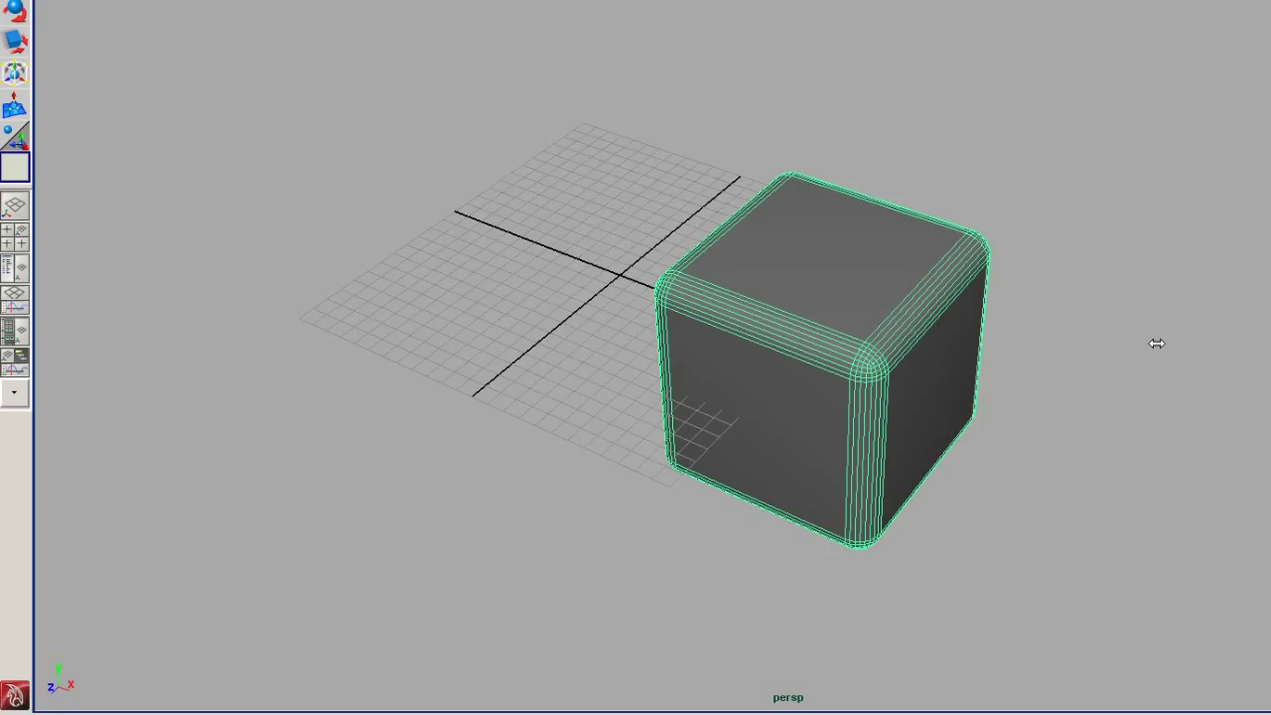
Step: Show the time slider again and virtually scrub time in the viewport to frame 39
{"action": "key", "text": "space"}
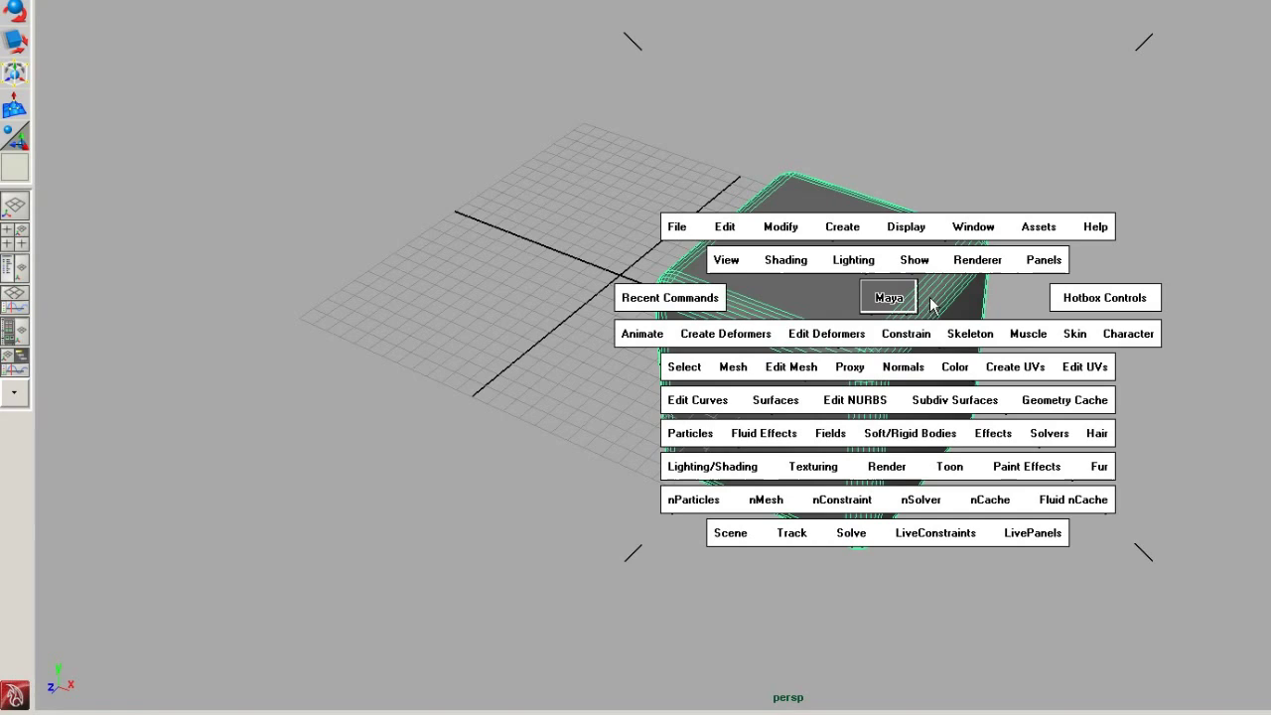
{"action": "left_click_drag", "start_coordinate": [932, 297], "coordinate": [933, 382]}
{"action": "scroll", "coordinate": [982, 311], "scroll_direction": "down", "scroll_amount": 1}
{"action": "left_click_drag", "start_coordinate": [984, 318], "coordinate": [1270, 316], "text": "alt"}
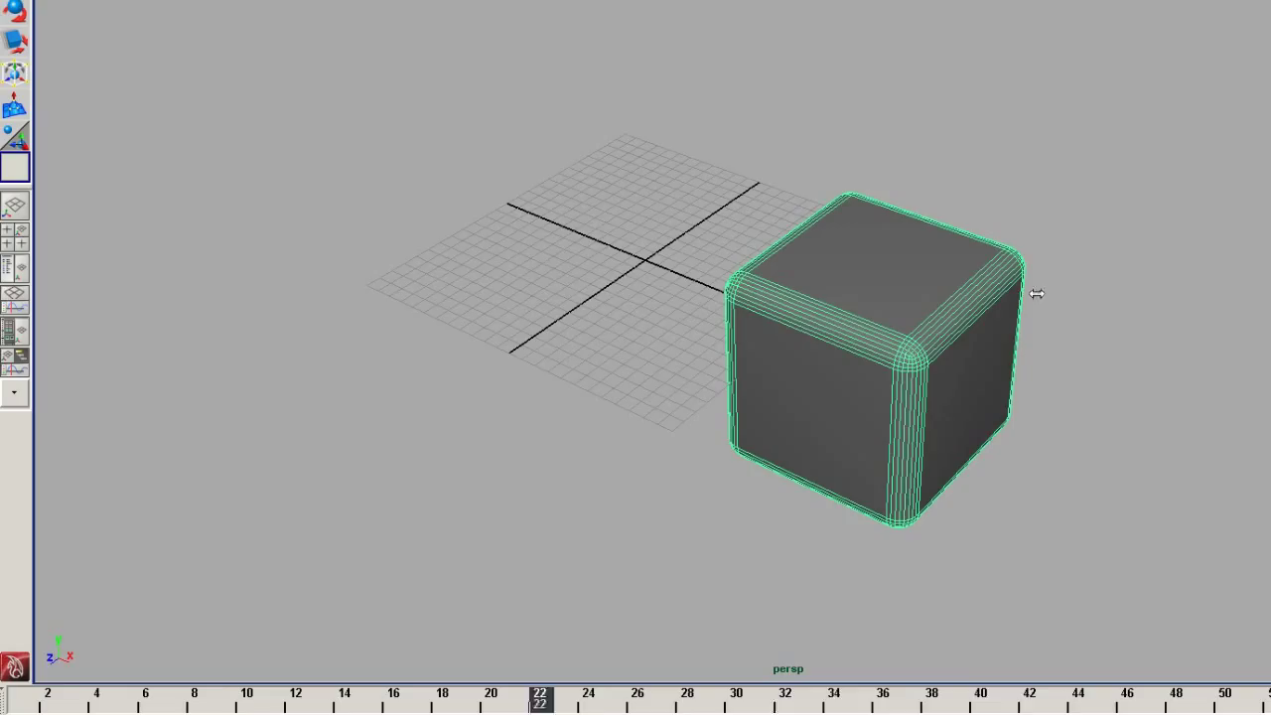
{"action": "left_click_drag", "start_coordinate": [1203, 299], "coordinate": [1269, 289]}
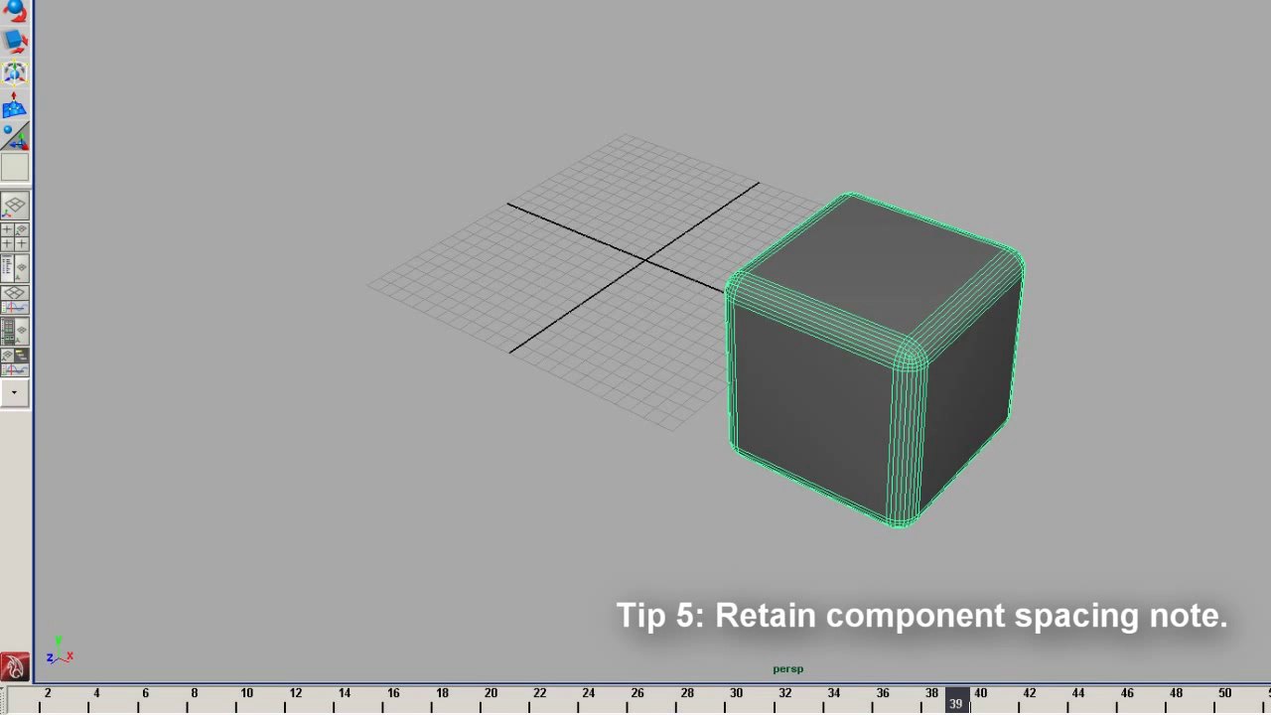
Step: Create a second polygon cube at the origin and scale it up uniformly to roughly the beveled cube's size
{"action": "key", "text": "w"}
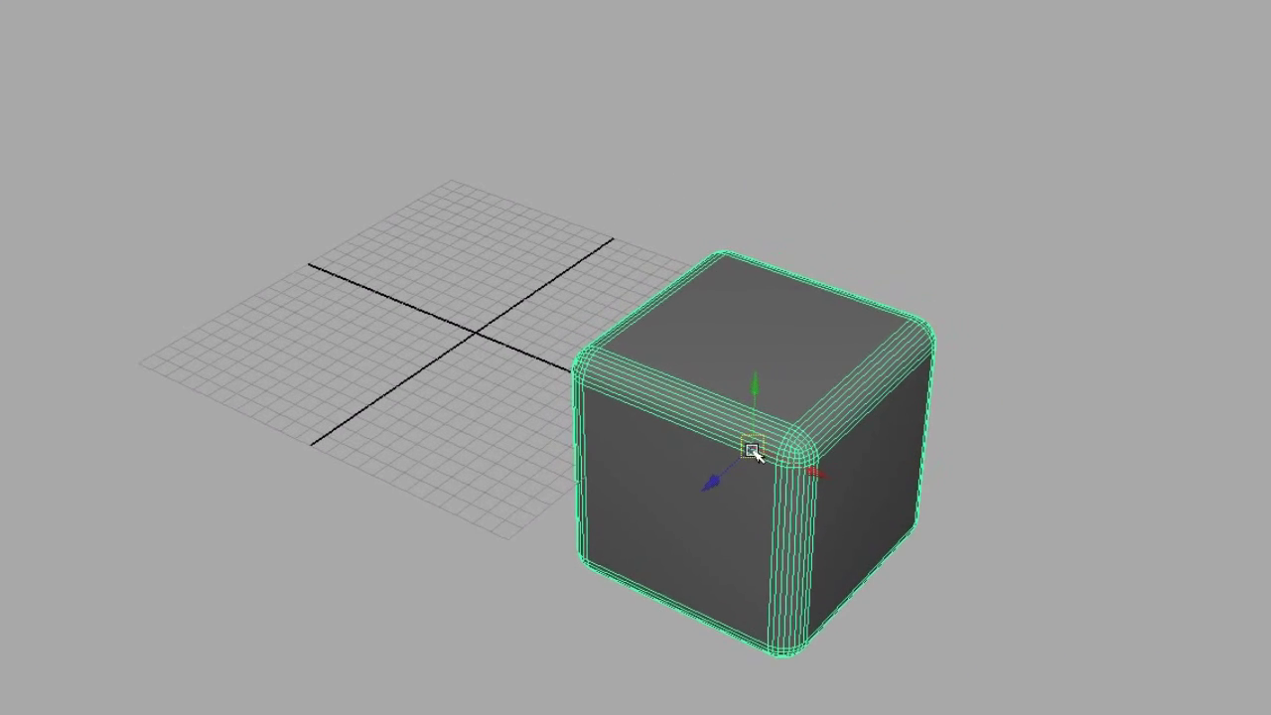
{"action": "left_click_drag", "start_coordinate": [671, 359], "coordinate": [747, 452], "text": "alt"}
{"action": "right_click_drag", "start_coordinate": [747, 447], "coordinate": [751, 451], "text": "shift"}
{"action": "left_click", "coordinate": [862, 493]}
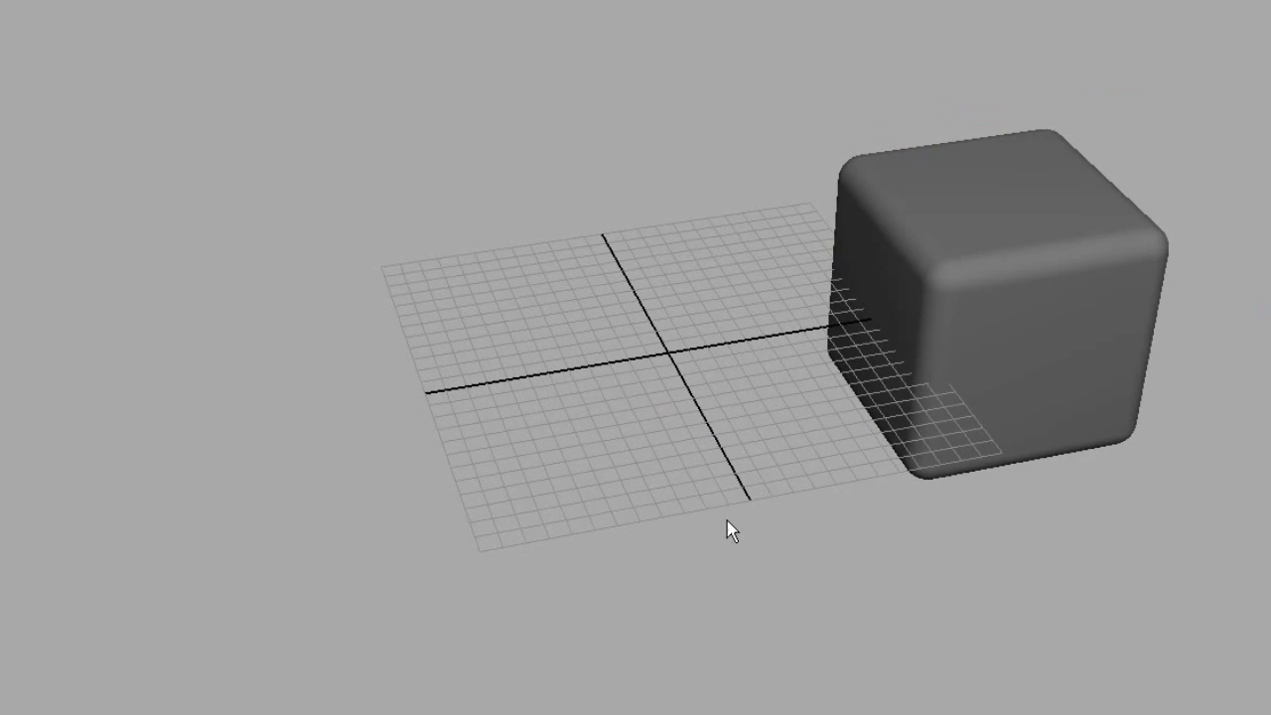
{"action": "right_click_drag", "start_coordinate": [647, 329], "coordinate": [649, 532], "text": "shift"}
{"action": "right_click_drag", "start_coordinate": [641, 476], "coordinate": [670, 451], "text": "alt"}
{"action": "key", "text": "r"}
{"action": "middle_click_drag", "start_coordinate": [333, 614], "coordinate": [592, 352]}
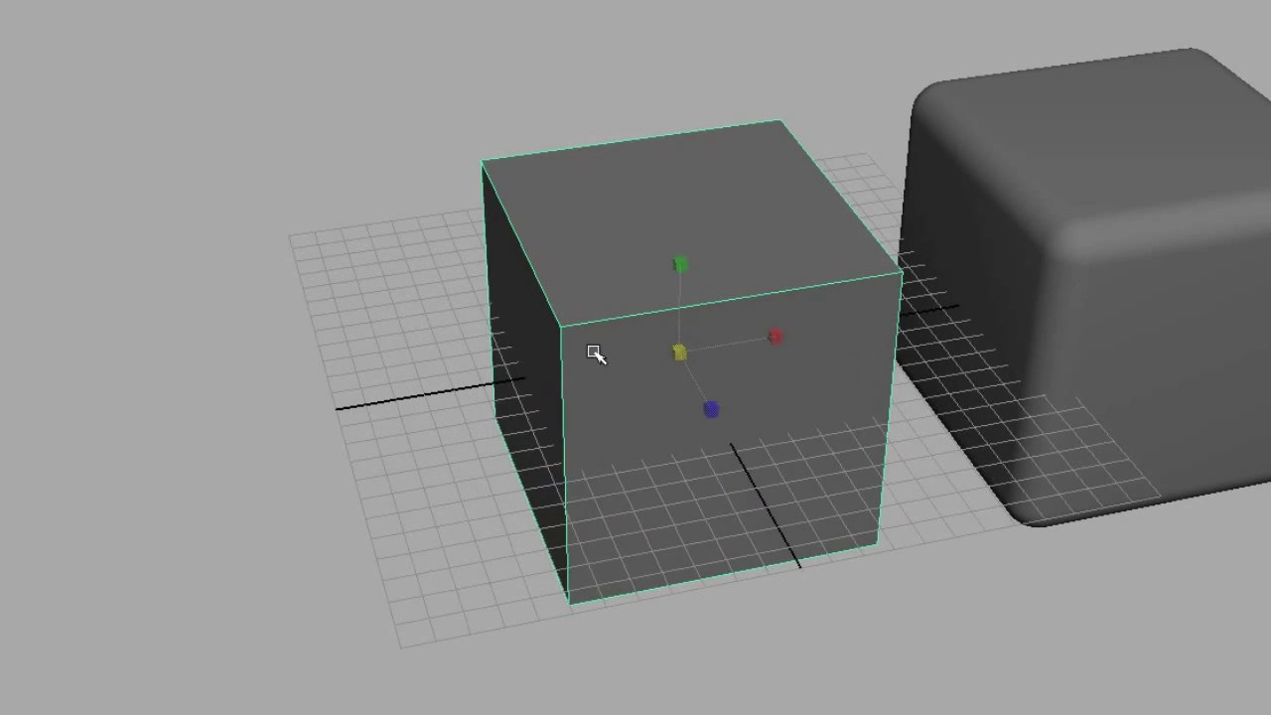
Step: Select all faces of the new cube and add divisions three times, giving an 8 by 8 grid per side
{"action": "left_click_drag", "start_coordinate": [308, 496], "coordinate": [369, 428], "text": "alt"}
{"action": "right_click_drag", "start_coordinate": [368, 428], "coordinate": [332, 437], "text": "alt"}
{"action": "right_click_drag", "start_coordinate": [701, 369], "coordinate": [704, 558]}
{"action": "left_click_drag", "start_coordinate": [377, 2], "coordinate": [1078, 606]}
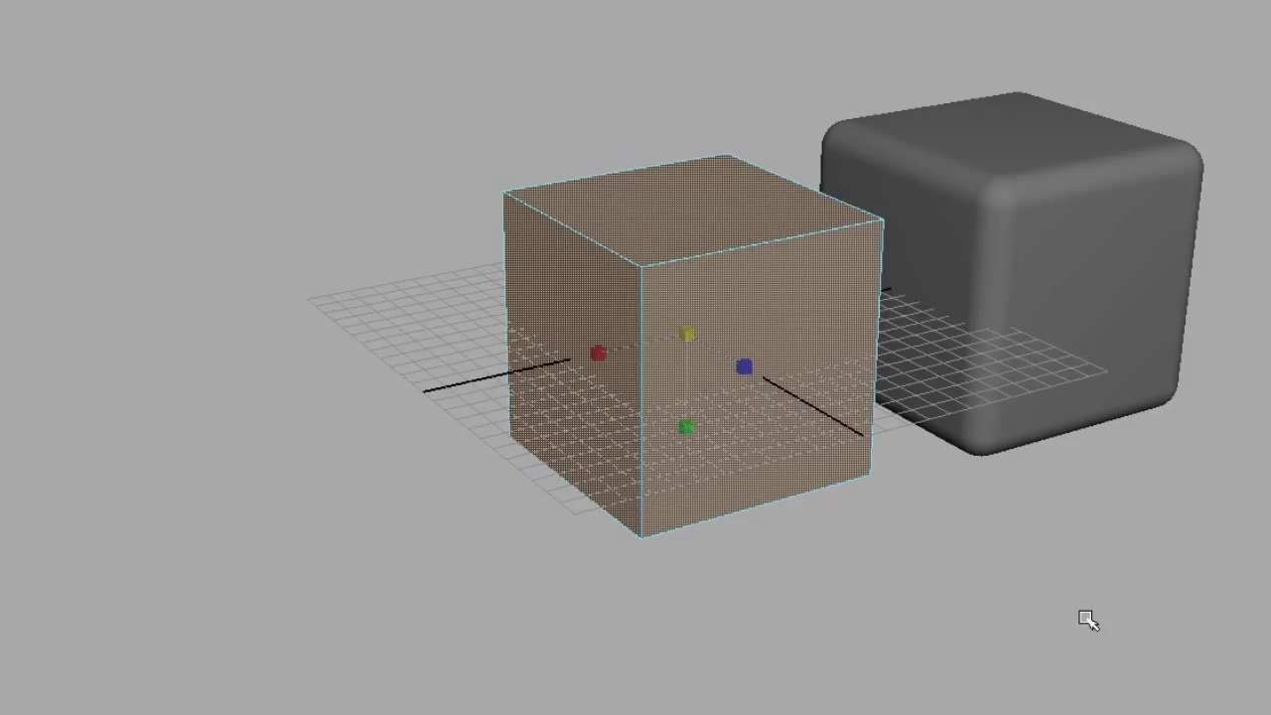
{"action": "right_click_drag", "start_coordinate": [864, 417], "coordinate": [939, 393], "text": "alt"}
{"action": "left_click_drag", "start_coordinate": [933, 392], "coordinate": [874, 388], "text": "alt"}
{"action": "right_click_drag", "start_coordinate": [750, 398], "coordinate": [747, 509], "text": "shift"}
{"action": "key", "text": "g"}
{"action": "key", "text": "g"}
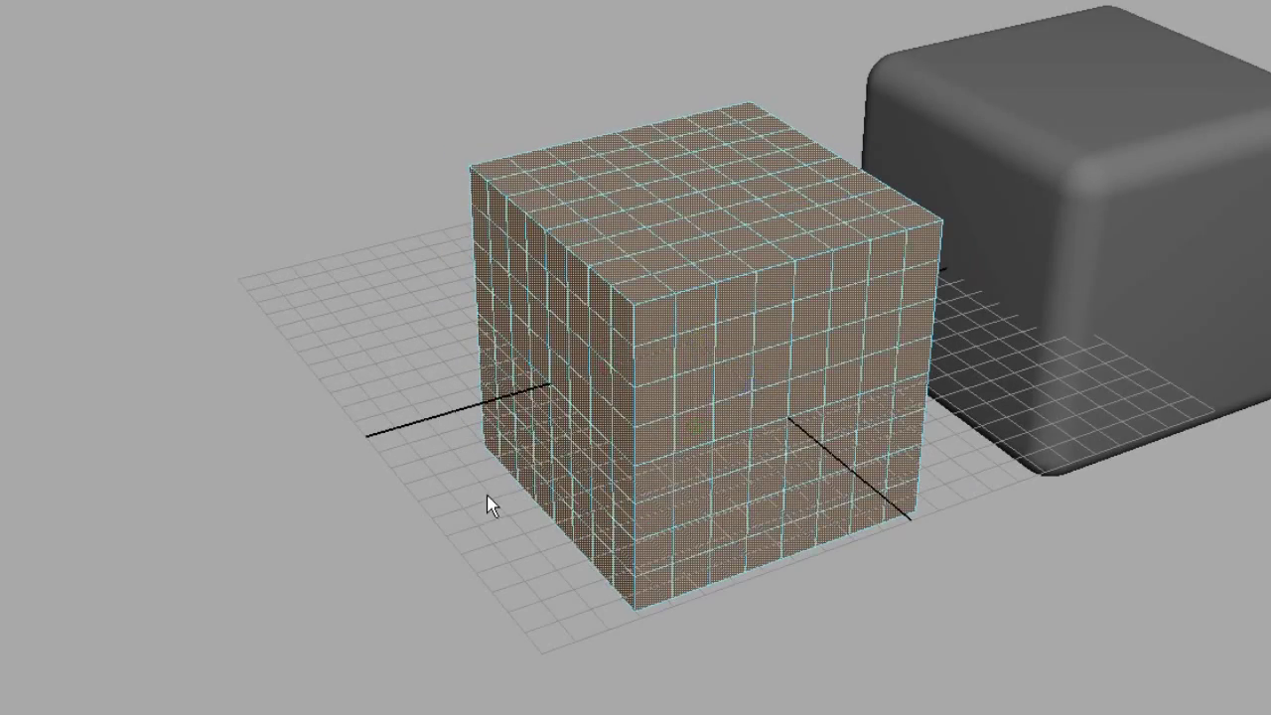
Step: Select a 3 by 3 block of vertices near the middle of the subdivided cube's negative X side, using wireframe display
{"action": "right_click_drag", "start_coordinate": [488, 505], "coordinate": [626, 493], "text": "alt"}
{"action": "left_click_drag", "start_coordinate": [626, 491], "coordinate": [551, 491], "text": "alt"}
{"action": "right_click_drag", "start_coordinate": [551, 491], "coordinate": [672, 477], "text": "alt"}
{"action": "middle_click_drag", "start_coordinate": [671, 476], "coordinate": [721, 545], "text": "alt"}
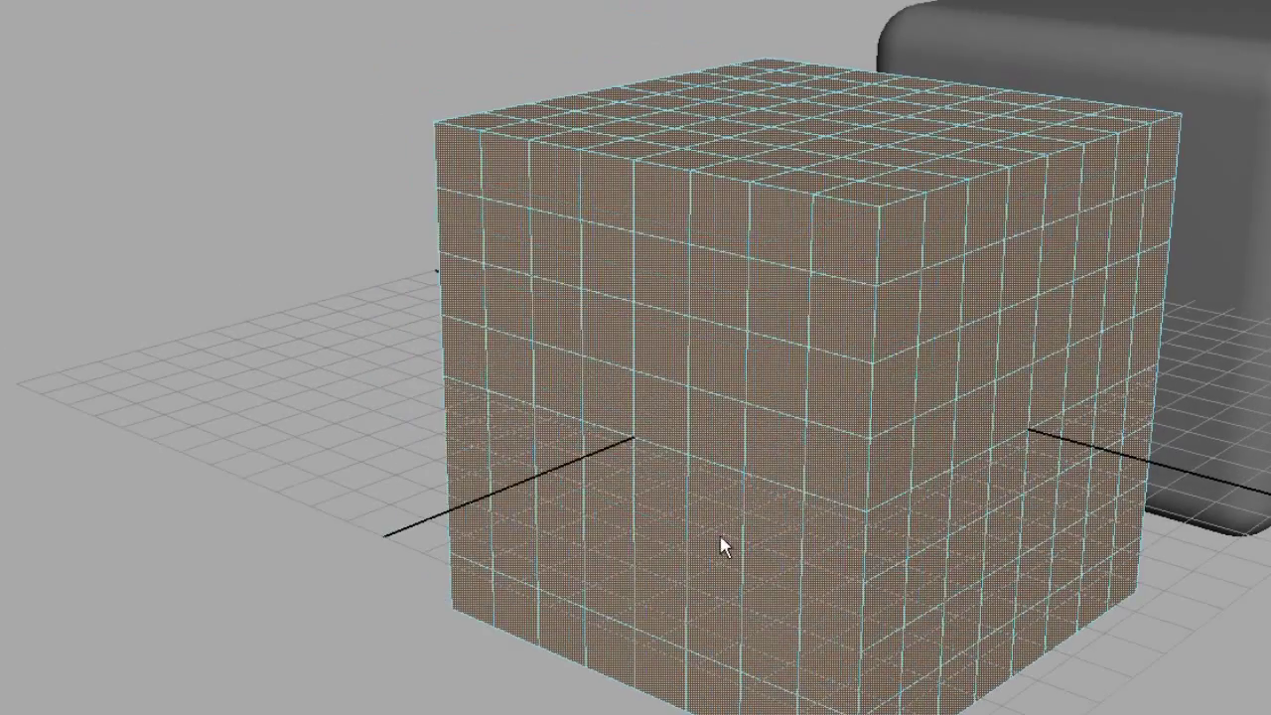
{"action": "left_click", "coordinate": [609, 399]}
{"action": "left_click_drag", "start_coordinate": [792, 497], "coordinate": [725, 506], "text": "alt"}
{"action": "middle_click_drag", "start_coordinate": [400, 536], "coordinate": [465, 505], "text": "alt"}
{"action": "key", "text": "4"}
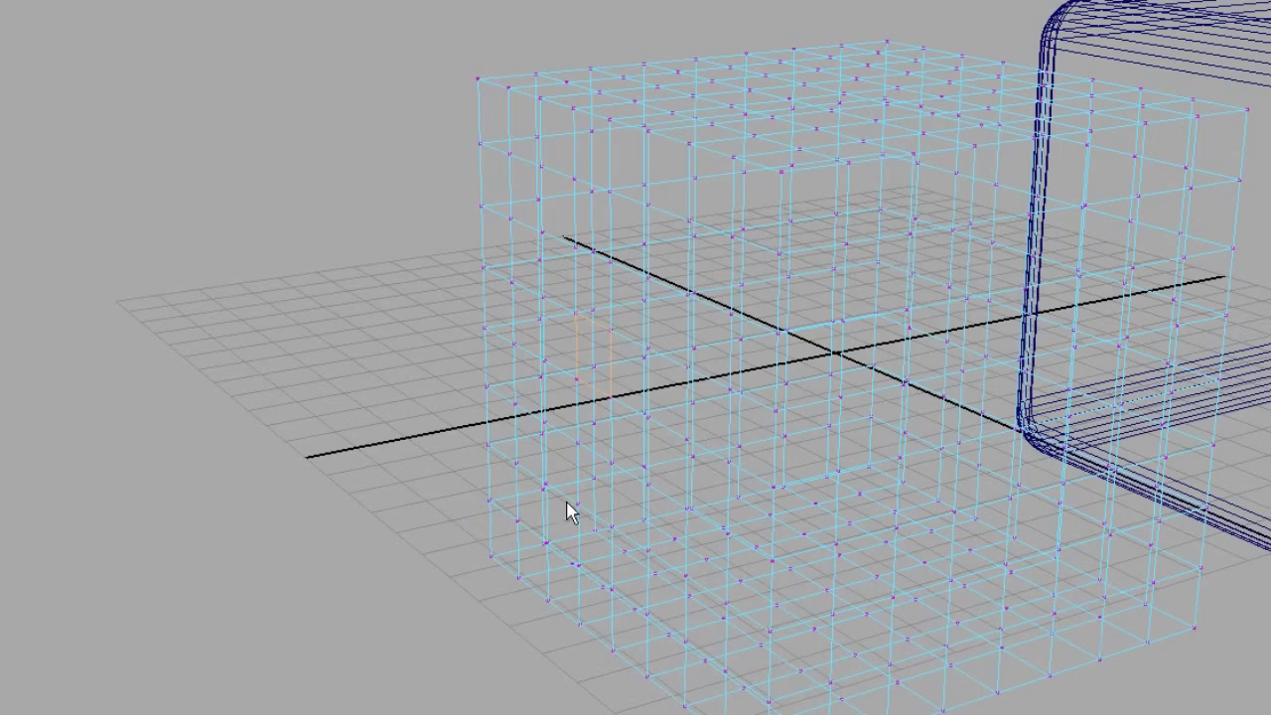
{"action": "left_click_drag", "start_coordinate": [600, 354], "coordinate": [633, 360]}
Step: Return to shaded display and pull the selected vertex block outward from the cube along X
{"action": "left_click_drag", "start_coordinate": [633, 359], "coordinate": [636, 452], "text": "alt"}
{"action": "mouse_move", "coordinate": [752, 534]}
{"action": "left_mouse_down", "text": "alt"}
{"action": "mouse_move", "coordinate": [704, 493]}
{"action": "mouse_move", "coordinate": [619, 506]}
{"action": "left_mouse_up", "text": "alt"}
{"action": "key", "text": "5"}
{"action": "left_click_drag", "start_coordinate": [526, 511], "coordinate": [447, 594], "text": "alt"}
{"action": "key", "text": "w"}
{"action": "middle_click_drag", "start_coordinate": [699, 541], "coordinate": [610, 551]}
{"action": "left_click_drag", "start_coordinate": [610, 551], "coordinate": [559, 557], "text": "alt"}
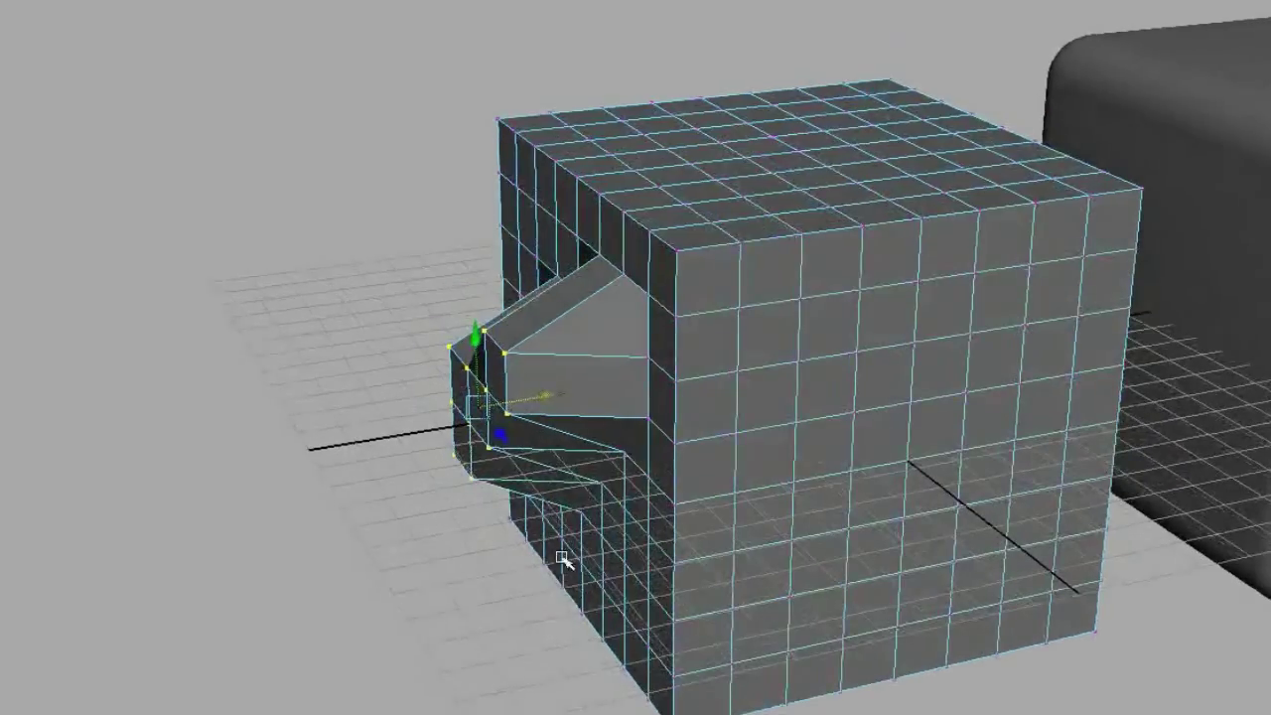
Step: Select two front vertices of the protruding block and pull them farther outward along X
{"action": "left_click", "coordinate": [507, 356]}
{"action": "left_click", "coordinate": [509, 413], "text": "shift"}
{"action": "middle_click_drag", "start_coordinate": [687, 558], "coordinate": [579, 569]}
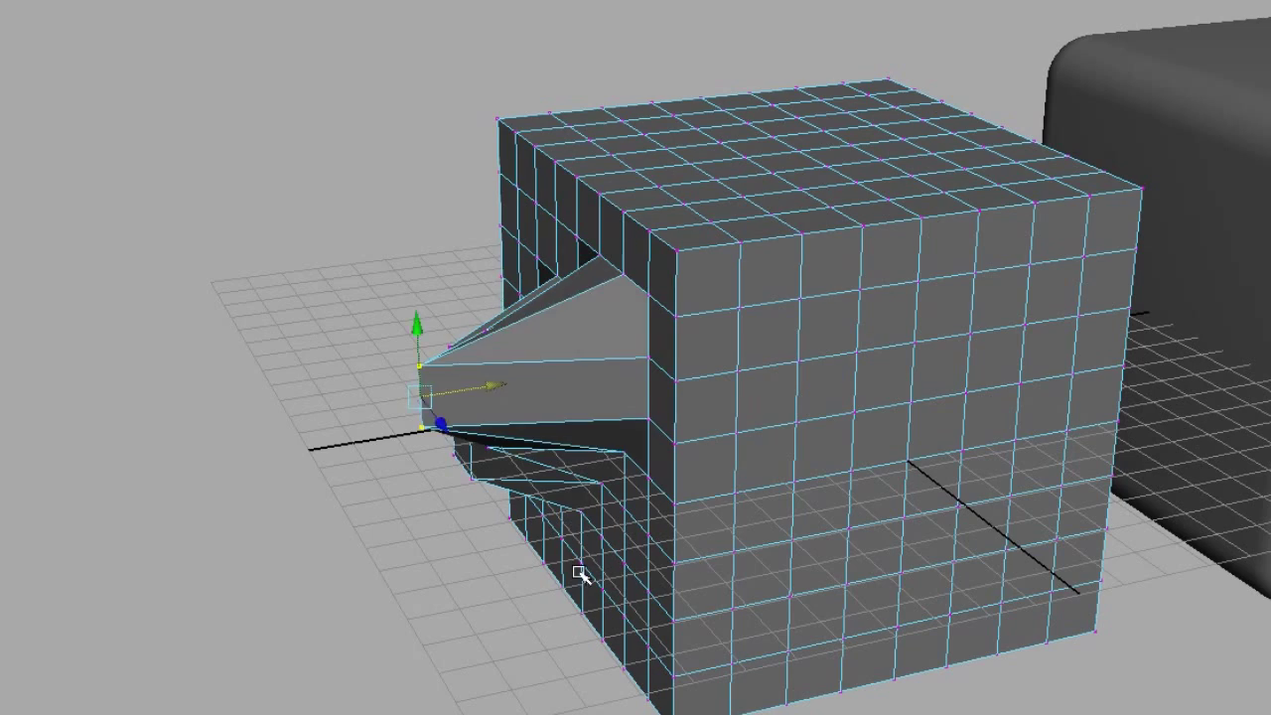
Step: Select all the pulled-out vertices and snap-move them to the grid in the top view
{"action": "left_click_drag", "start_coordinate": [579, 569], "coordinate": [938, 437], "text": "alt"}
{"action": "middle_click_drag", "start_coordinate": [937, 437], "coordinate": [745, 626], "text": "alt"}
{"action": "right_click_drag", "start_coordinate": [745, 626], "coordinate": [1089, 679], "text": "alt"}
{"action": "left_click_drag", "start_coordinate": [1092, 689], "coordinate": [674, 529], "text": "alt"}
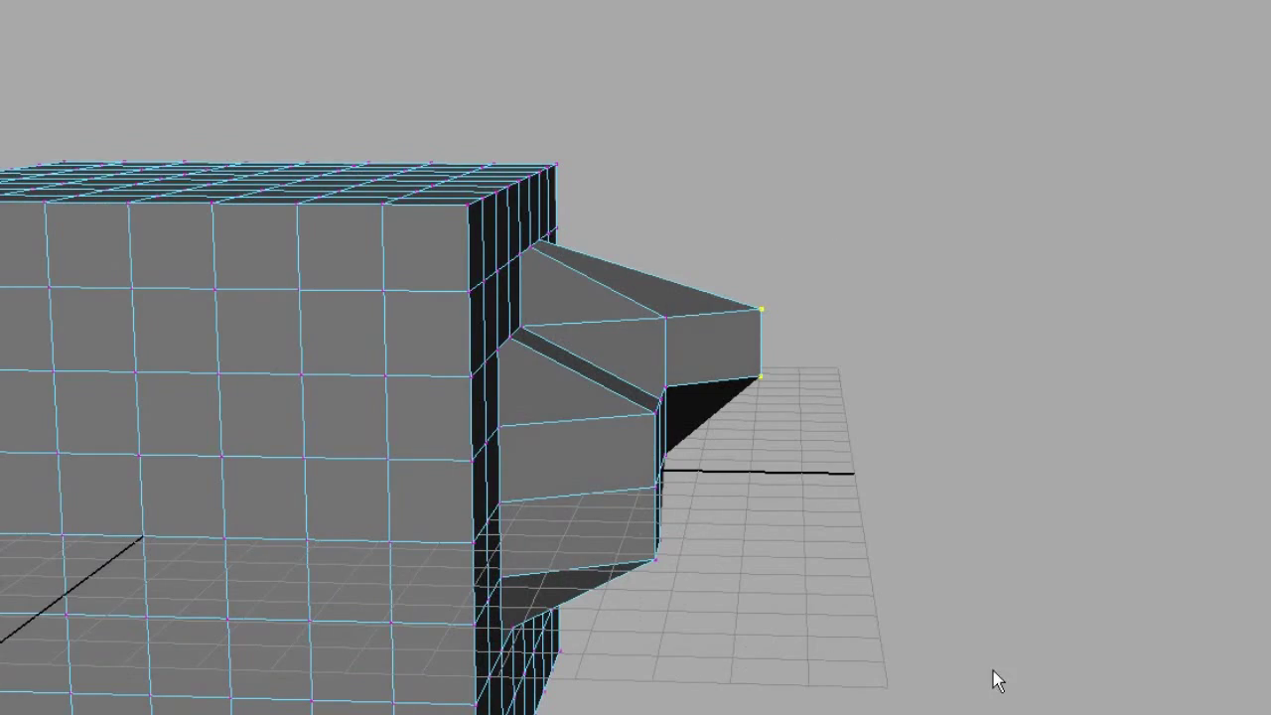
{"action": "left_click_drag", "start_coordinate": [998, 682], "coordinate": [821, 616], "text": "alt"}
{"action": "key", "text": "space"}
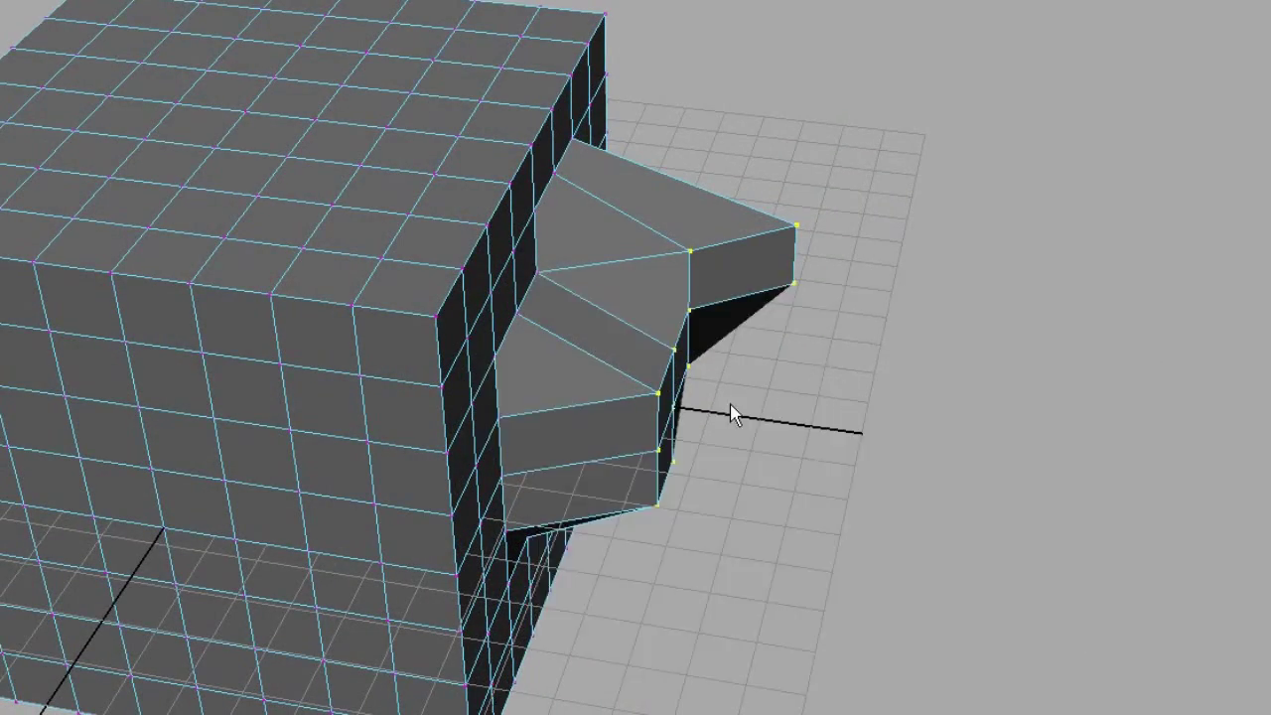
{"action": "key", "text": "w"}
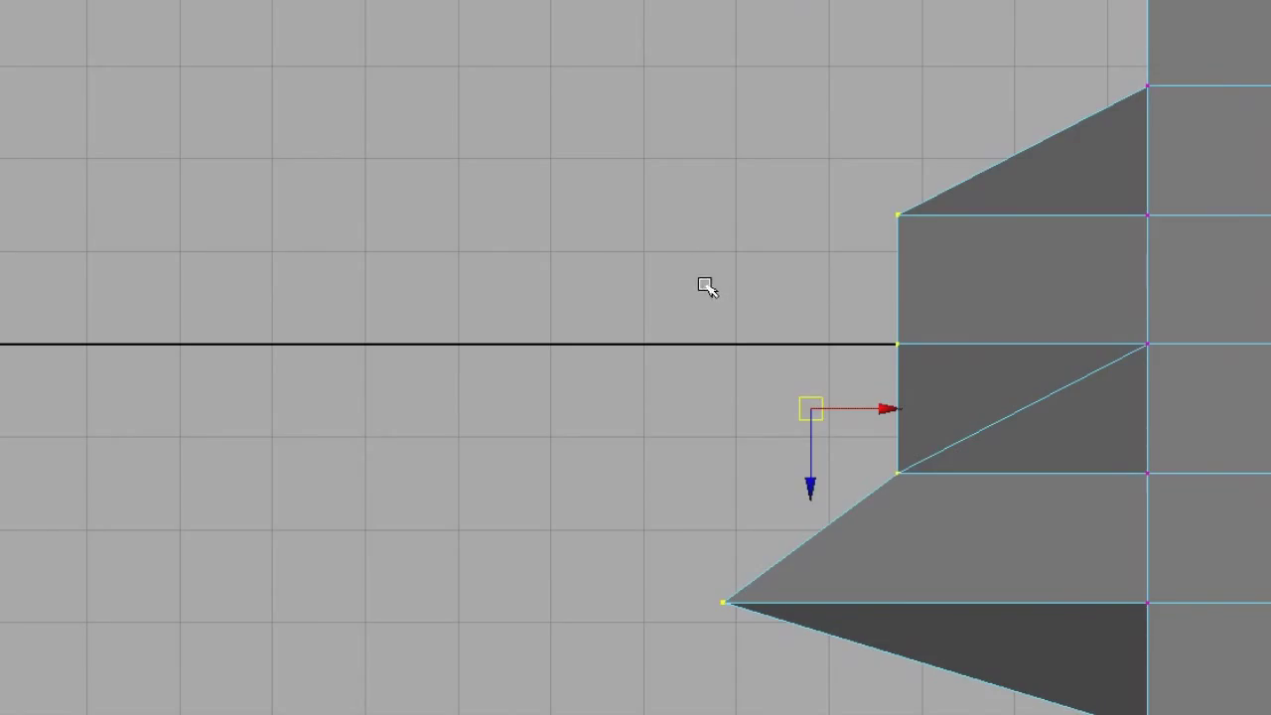
{"action": "key", "text": "d"}
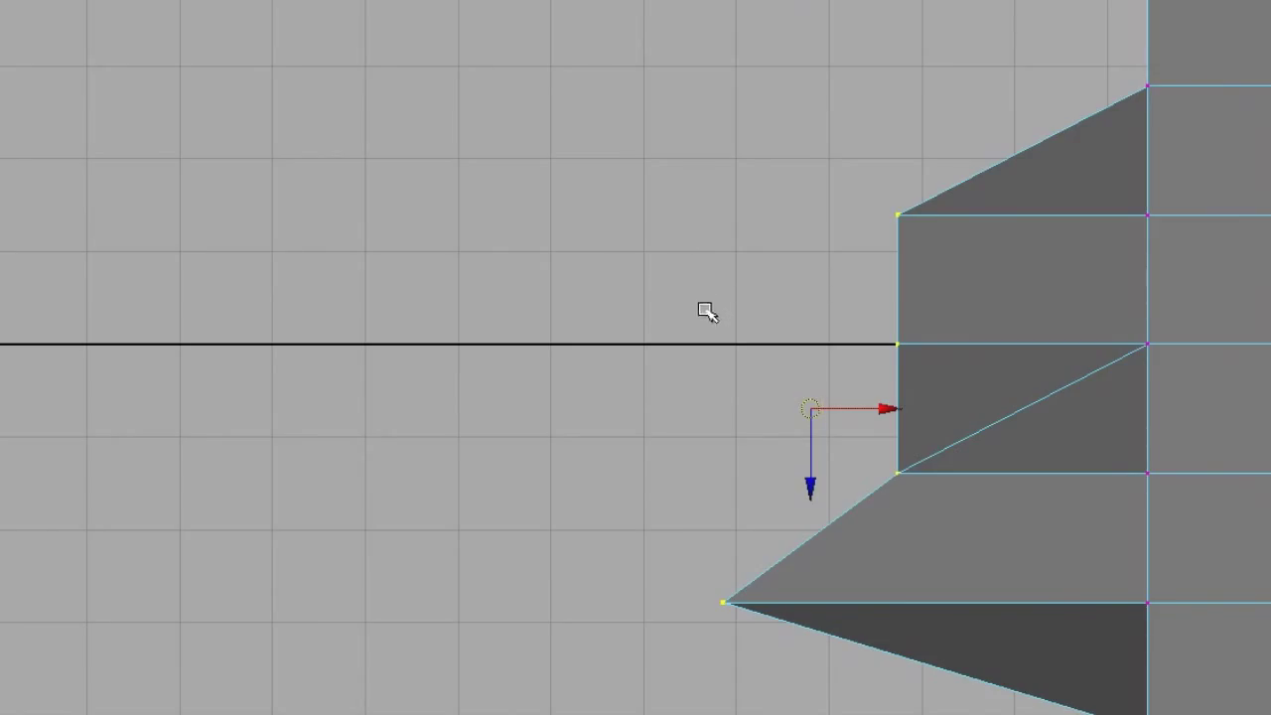
{"action": "middle_click", "coordinate": [644, 340]}
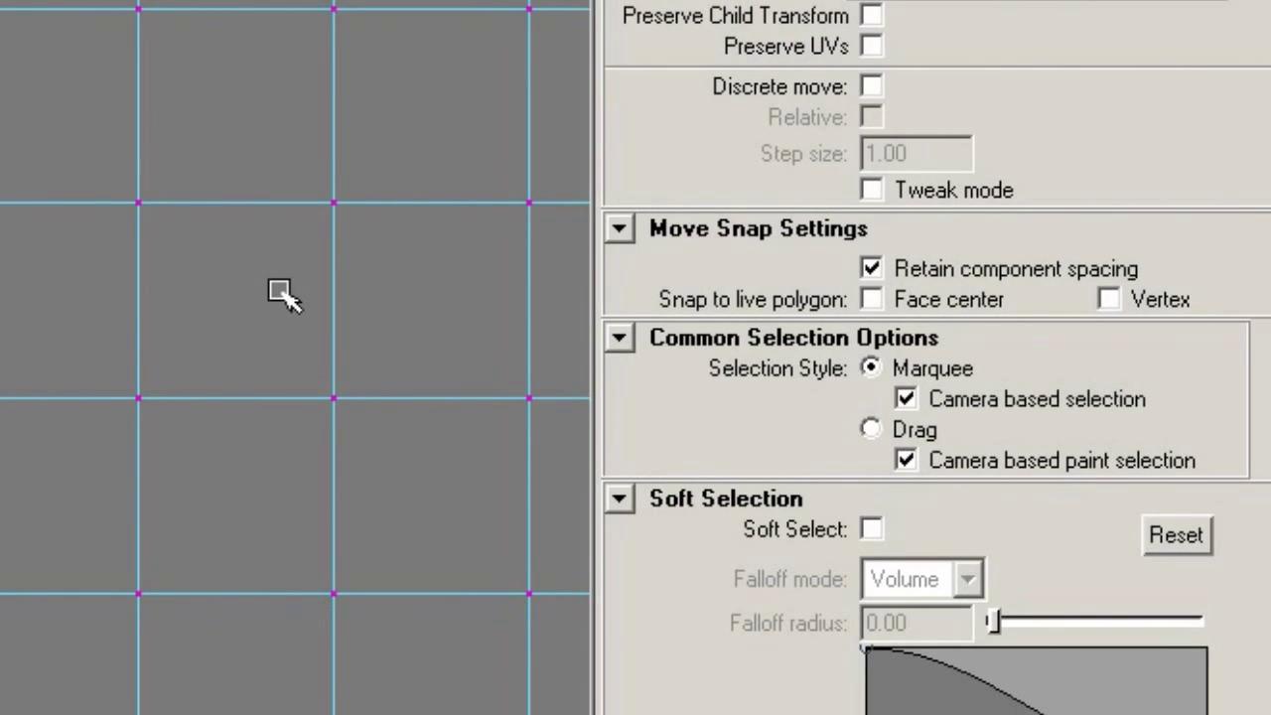
{"action": "left_click_drag", "start_coordinate": [449, 287], "coordinate": [461, 290]}
{"action": "left_click_drag", "start_coordinate": [293, 296], "coordinate": [371, 354]}
{"action": "left_click_drag", "start_coordinate": [321, 211], "coordinate": [403, 278]}
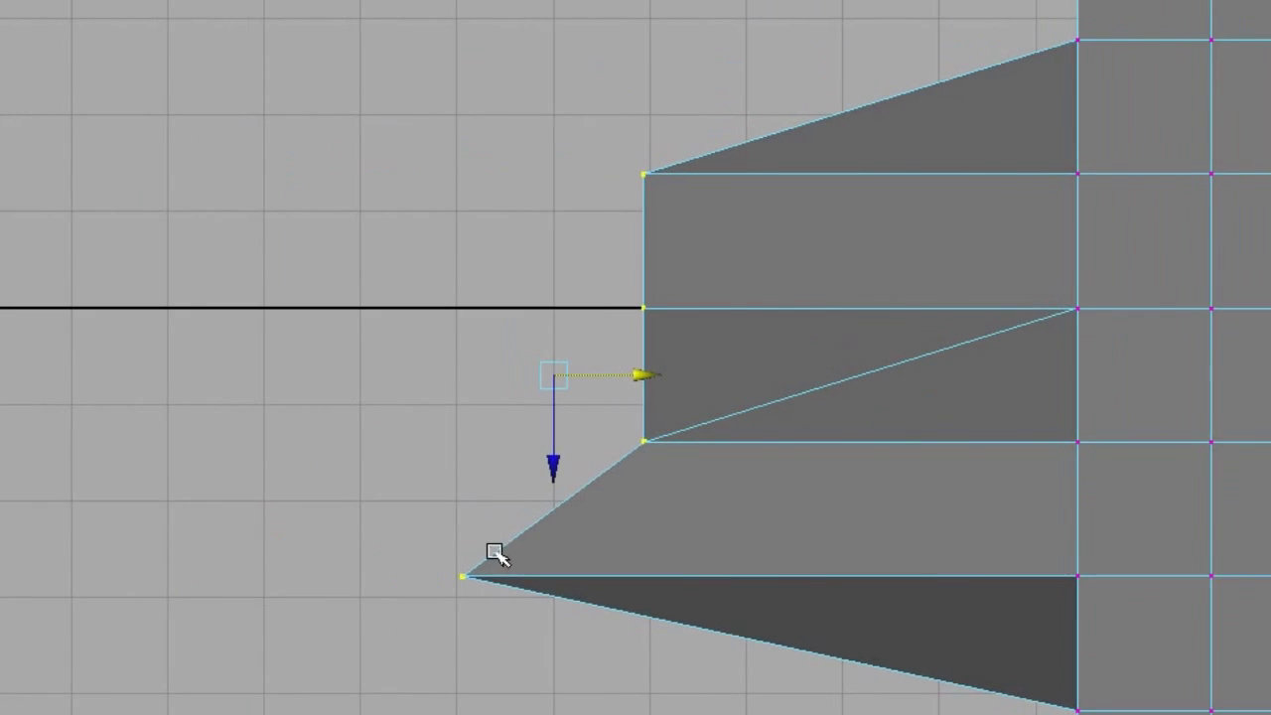
Step: Snap-move the protruding vertices along X toward the cube with their spacing retained, and undo that move
{"action": "left_click_drag", "start_coordinate": [589, 286], "coordinate": [645, 286]}
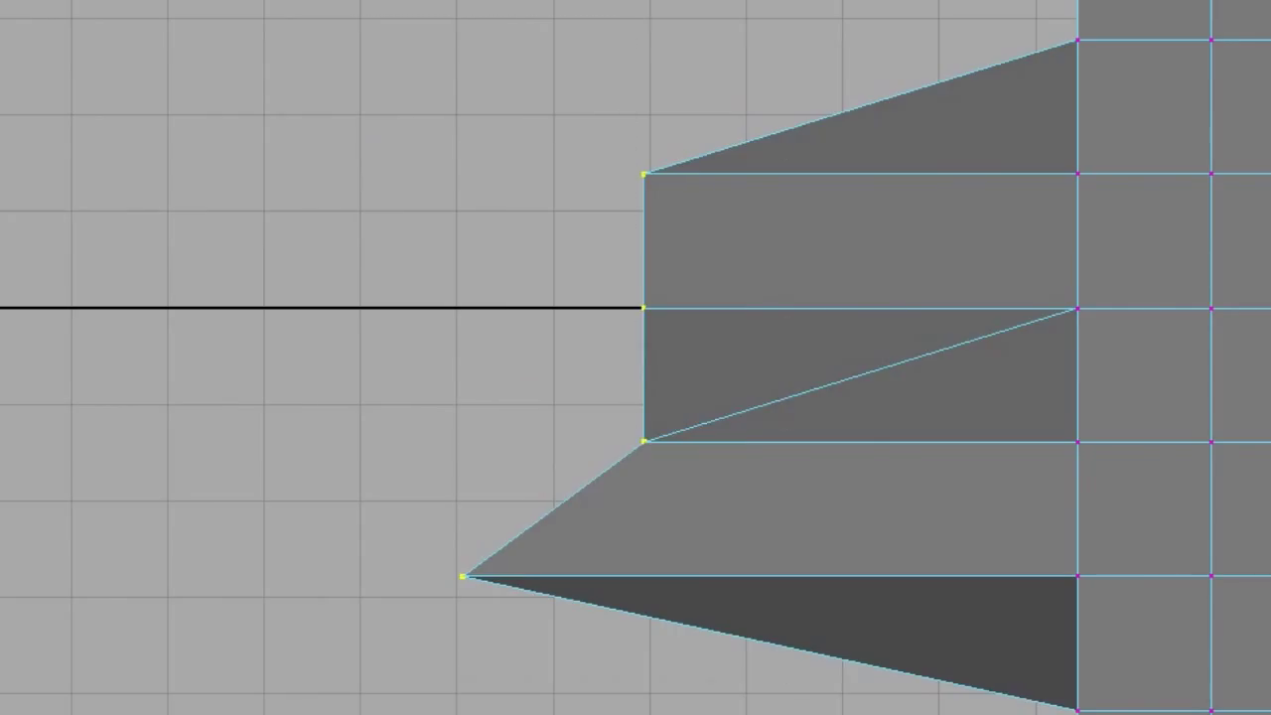
{"action": "key", "text": "w"}
{"action": "middle_click_drag", "start_coordinate": [323, 496], "coordinate": [562, 494]}
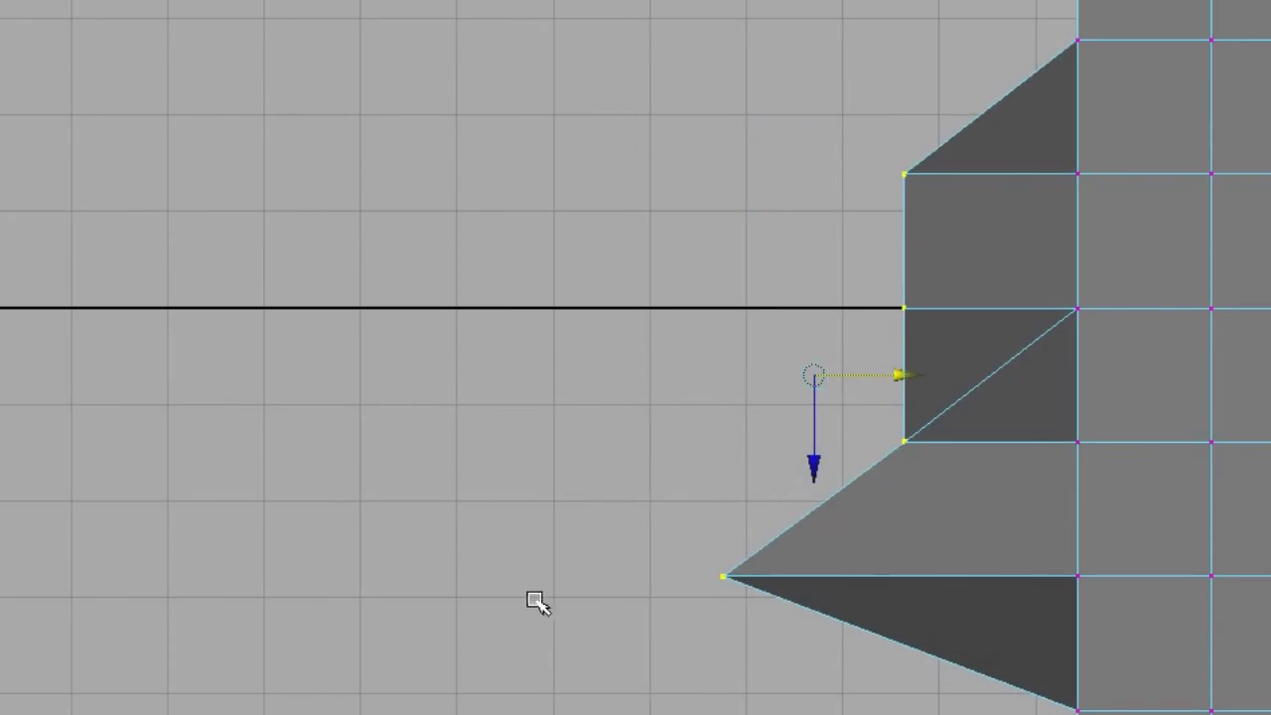
{"action": "key", "text": "ctrl+z"}
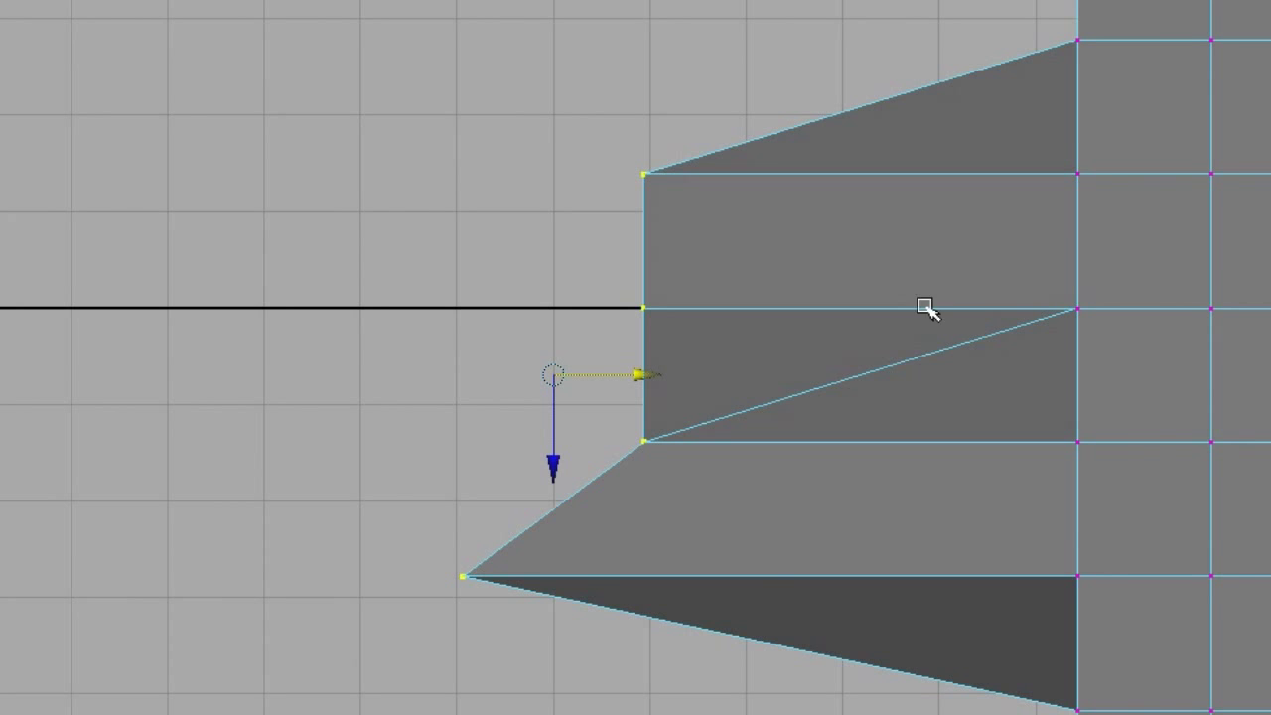
Step: Turn off Keep Spacing for the Move tool and snap the selected protruding vertices onto a single grid line along X
{"action": "left_click", "coordinate": [718, 103]}
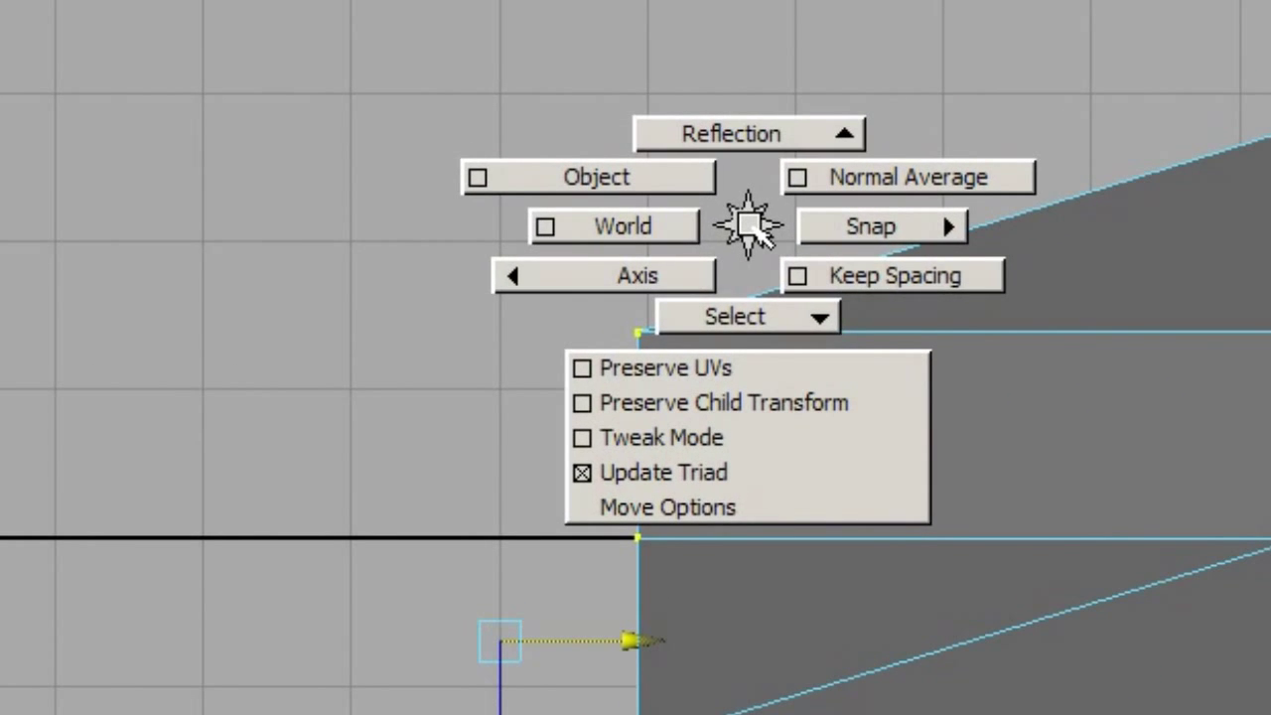
{"action": "left_click_drag", "start_coordinate": [752, 224], "coordinate": [725, 185]}
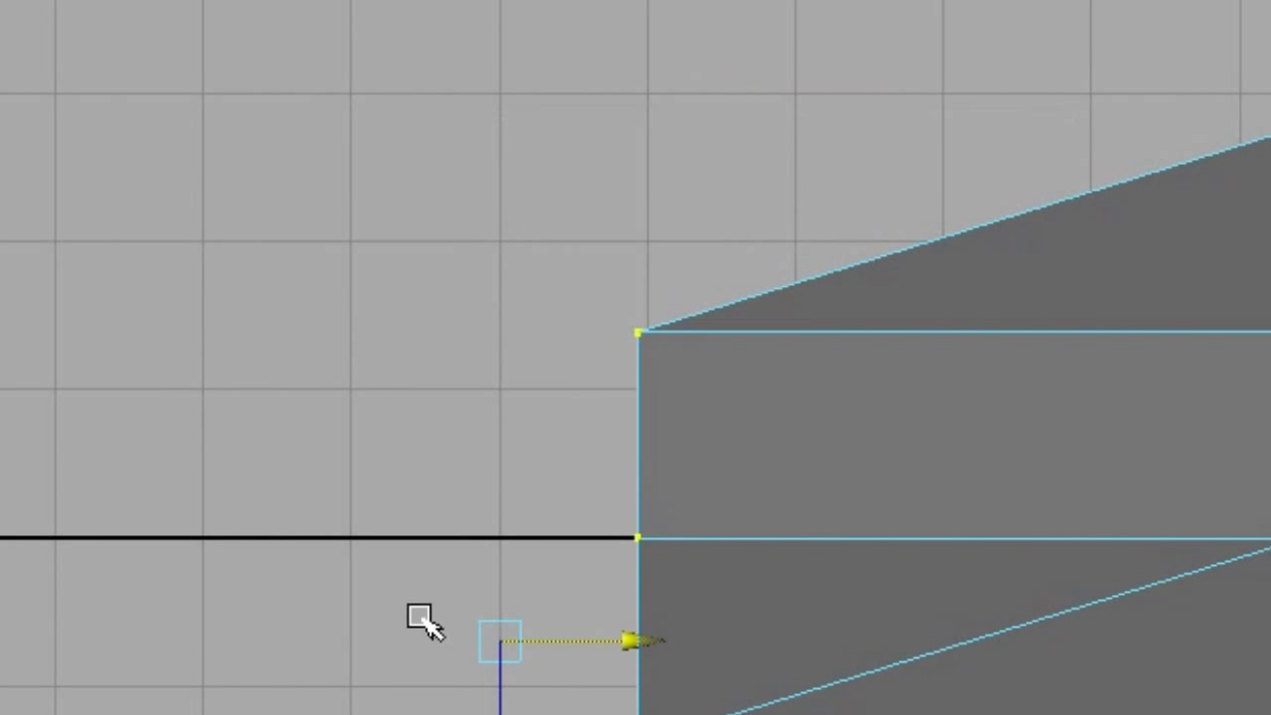
{"action": "left_click_drag", "start_coordinate": [119, 141], "coordinate": [970, 714]}
{"action": "middle_click_drag", "start_coordinate": [275, 698], "coordinate": [576, 698], "text": "shift"}
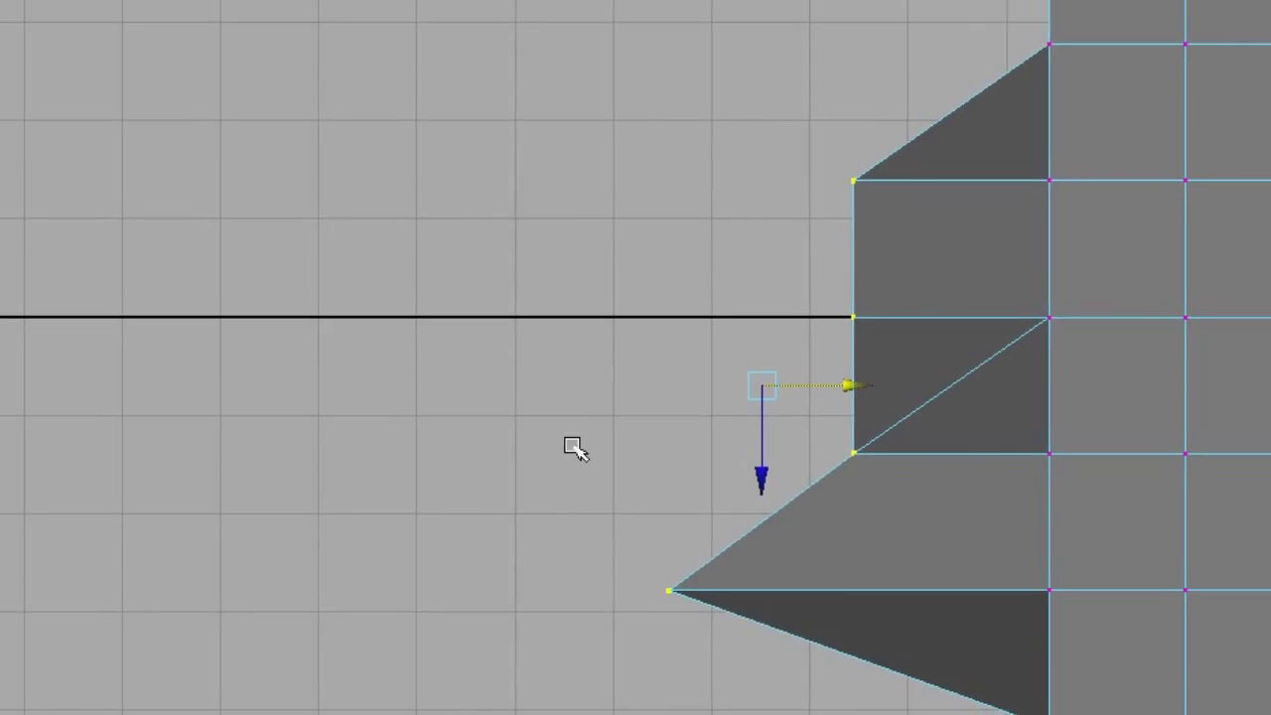
{"action": "key", "text": "x"}
{"action": "middle_click_drag", "start_coordinate": [538, 417], "coordinate": [538, 418]}
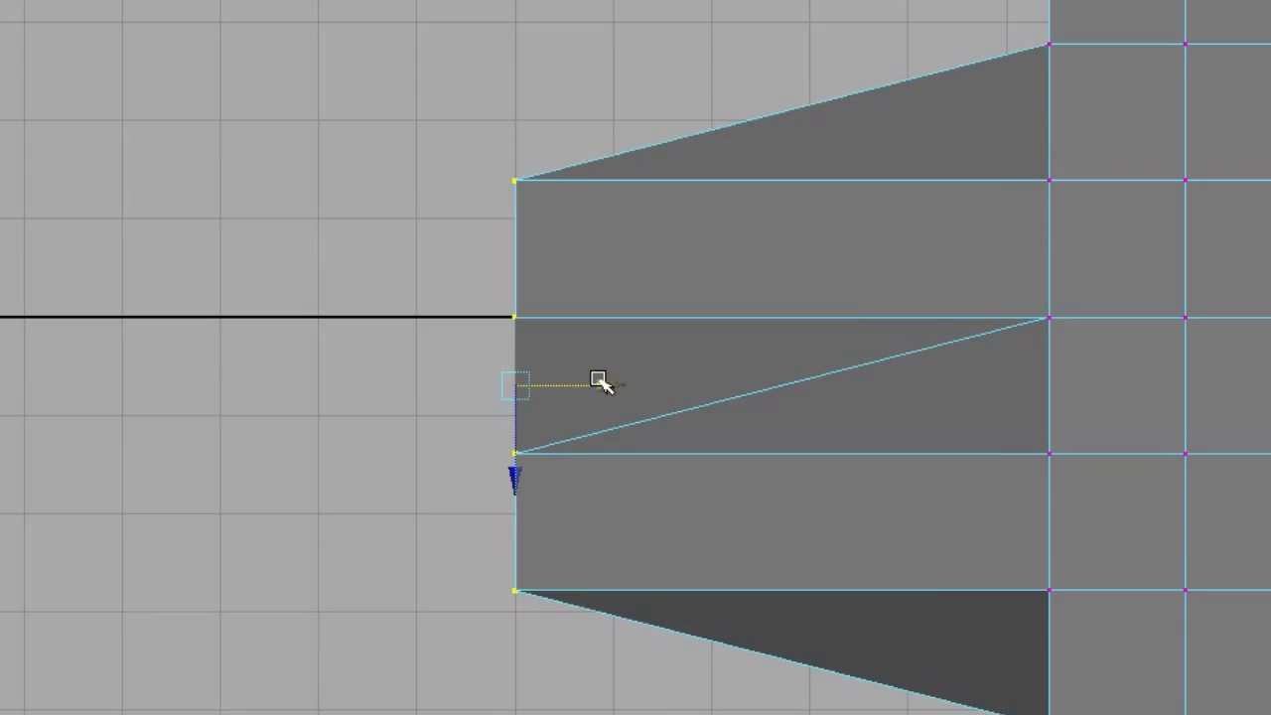
Step: Return to the perspective view, inspect the aligned vertices, and switch from vertex editing back to the whole cube
{"action": "key", "text": "space"}
{"action": "key", "text": "space"}
{"action": "left_click_drag", "start_coordinate": [868, 193], "coordinate": [370, 136], "text": "alt"}
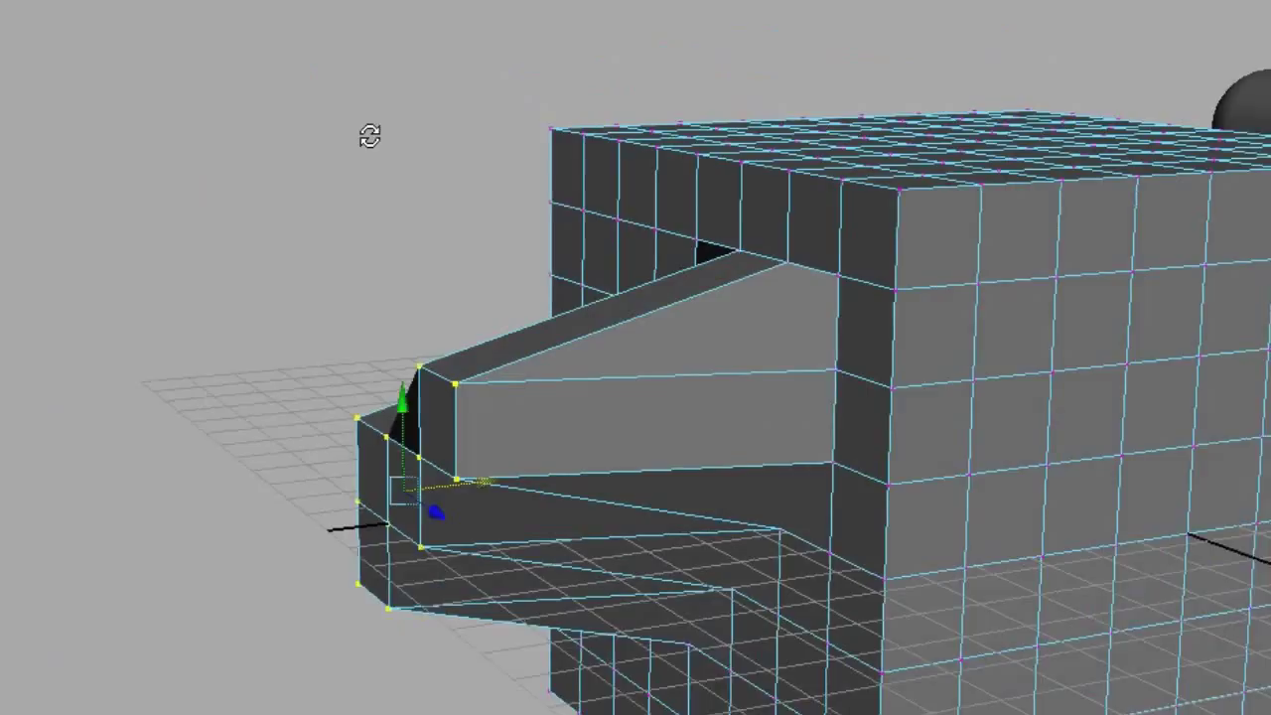
{"action": "right_click_drag", "start_coordinate": [369, 136], "coordinate": [737, 355], "text": "alt"}
{"action": "middle_click_drag", "start_coordinate": [426, 602], "coordinate": [499, 264], "text": "alt"}
{"action": "left_click_drag", "start_coordinate": [499, 264], "coordinate": [968, 308], "text": "alt"}
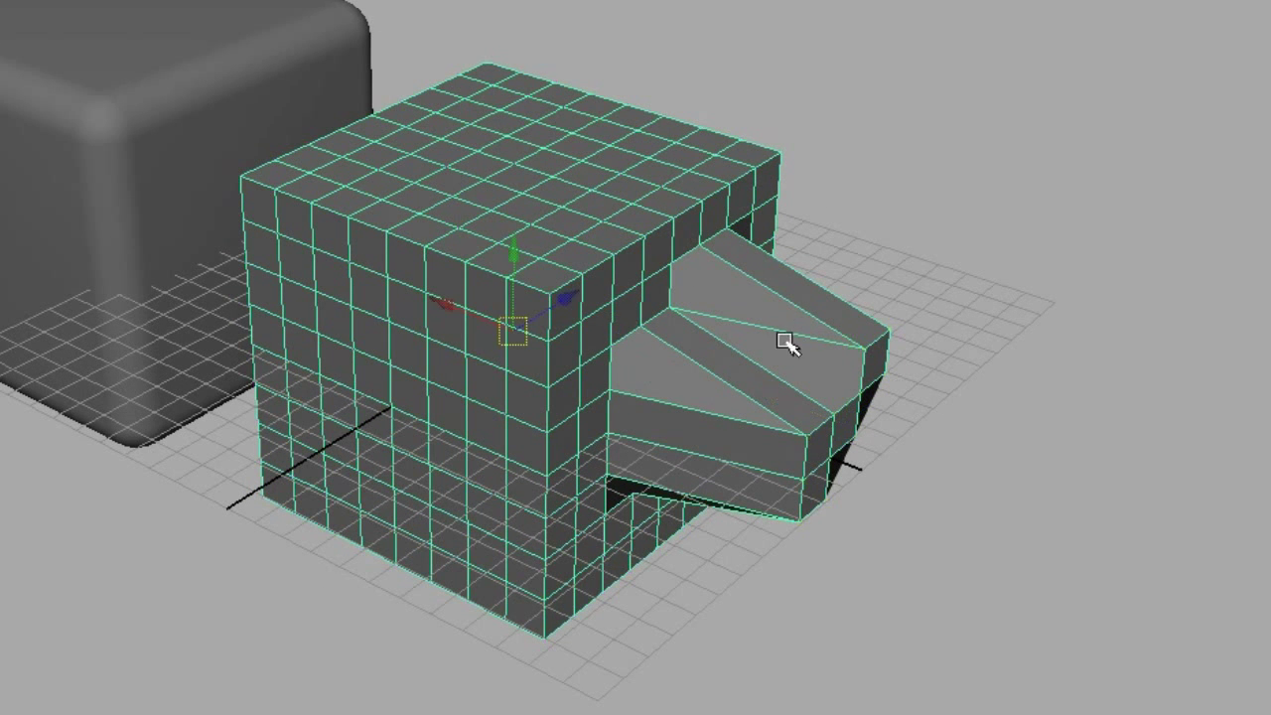
{"action": "key", "text": "q"}
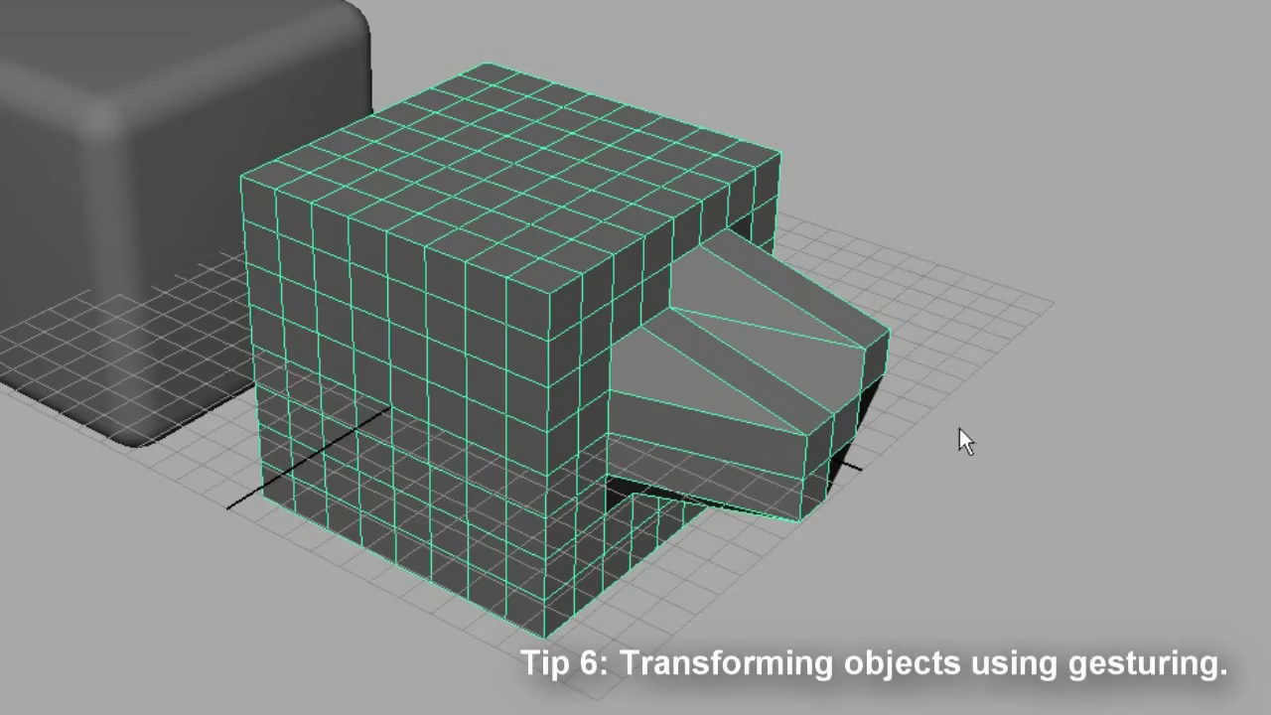
Step: Move the modified cube up and away from the grid with the Move tool
{"action": "left_click_drag", "start_coordinate": [618, 394], "coordinate": [655, 337], "text": "alt"}
{"action": "scroll", "coordinate": [661, 343], "scroll_direction": "down", "scroll_amount": 5}
{"action": "middle_click_drag", "start_coordinate": [715, 347], "coordinate": [378, 367], "text": "alt"}
{"action": "scroll", "coordinate": [497, 397], "scroll_direction": "up", "scroll_amount": 2}
{"action": "scroll", "coordinate": [590, 417], "scroll_direction": "down", "scroll_amount": 2}
{"action": "middle_click_drag", "start_coordinate": [595, 417], "coordinate": [630, 397], "text": "alt"}
{"action": "scroll", "coordinate": [493, 497], "scroll_direction": "down", "scroll_amount": 3}
{"action": "key", "text": "w"}
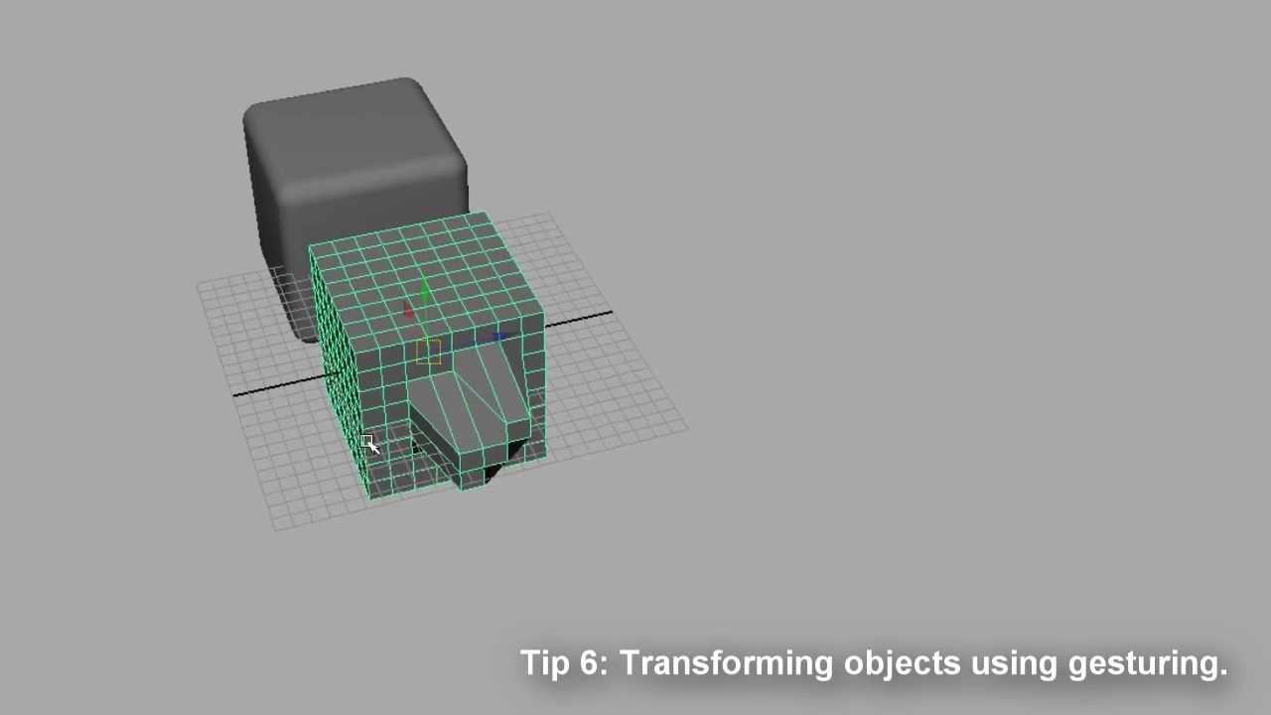
{"action": "left_click_drag", "start_coordinate": [368, 446], "coordinate": [627, 425], "text": "alt"}
{"action": "scroll", "coordinate": [759, 437], "scroll_direction": "up", "scroll_amount": 4}
{"action": "middle_click_drag", "start_coordinate": [759, 437], "coordinate": [924, 442], "text": "alt"}
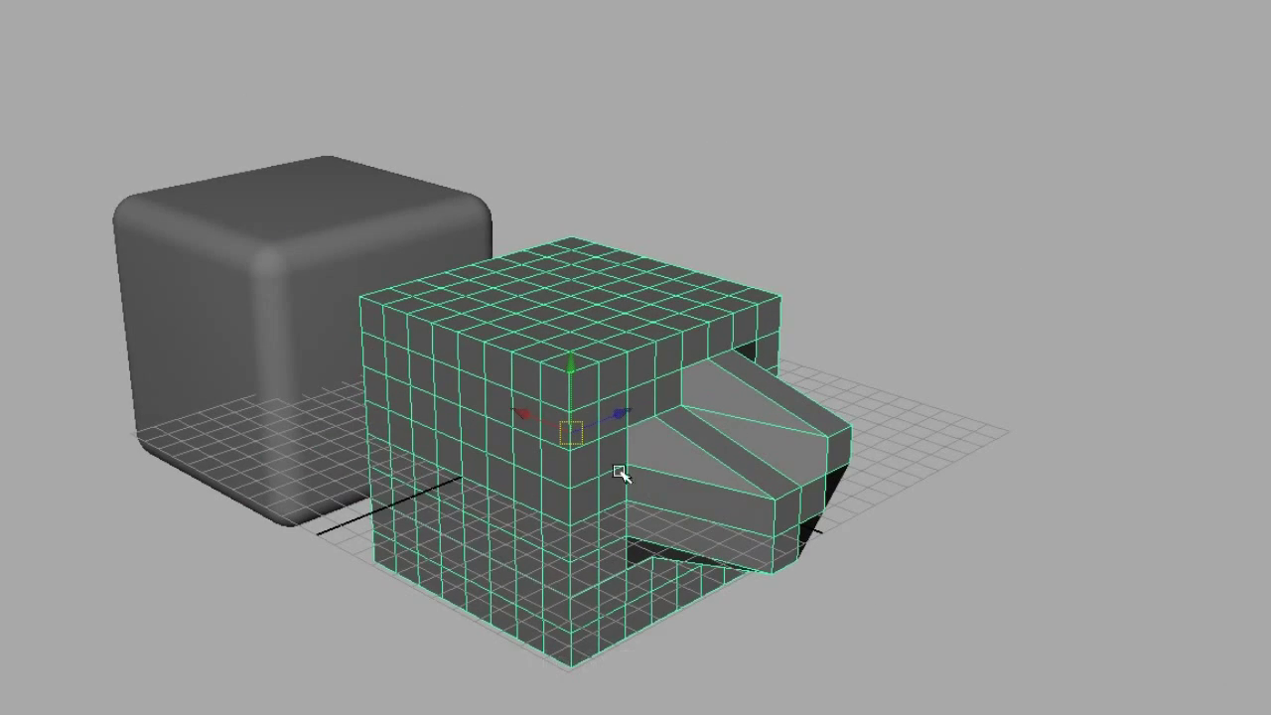
{"action": "left_click_drag", "start_coordinate": [618, 413], "coordinate": [1011, 58]}
{"action": "left_click_drag", "start_coordinate": [951, 108], "coordinate": [844, 202]}
{"action": "left_click_drag", "start_coordinate": [563, 314], "coordinate": [647, 376], "text": "alt"}
{"action": "left_click_drag", "start_coordinate": [619, 175], "coordinate": [746, 212]}
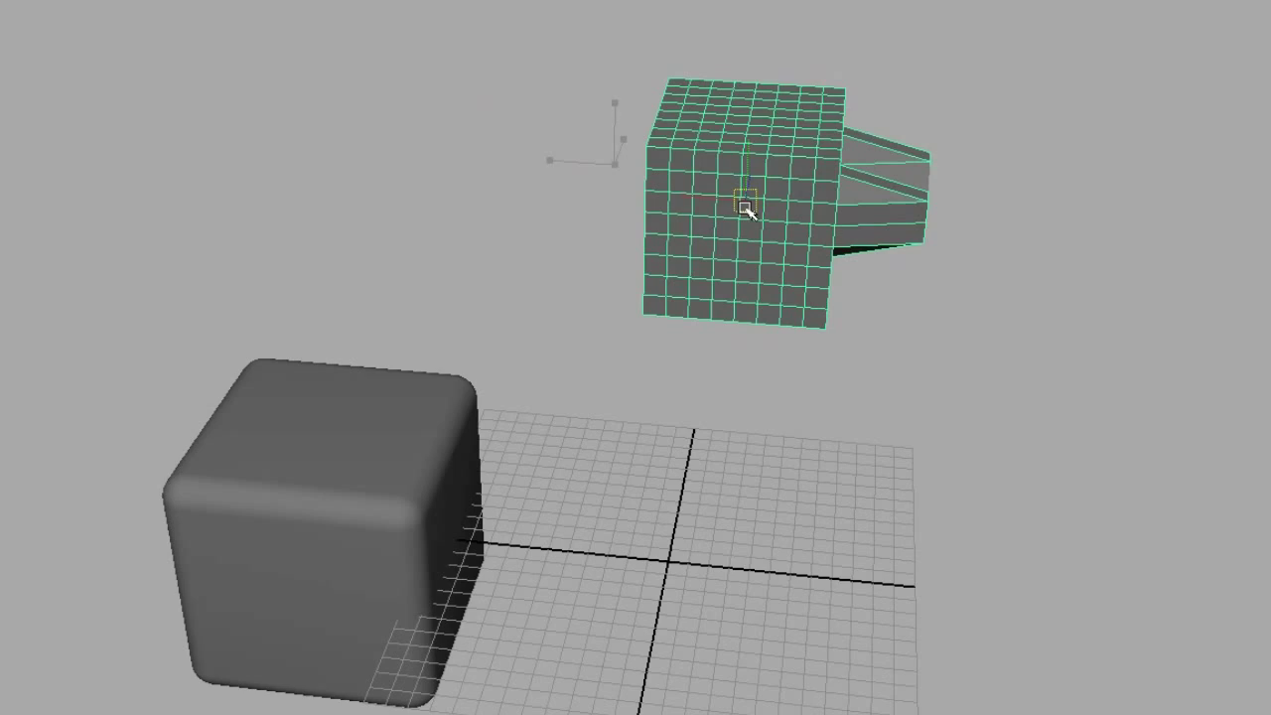
Step: Lower the modified cube along the Y axis toward the grid
{"action": "left_click_drag", "start_coordinate": [630, 349], "coordinate": [795, 407], "text": "alt"}
{"action": "right_click_drag", "start_coordinate": [793, 405], "coordinate": [537, 403], "text": "alt"}
{"action": "middle_click_drag", "start_coordinate": [538, 403], "coordinate": [562, 468], "text": "alt"}
{"action": "left_click_drag", "start_coordinate": [893, 459], "coordinate": [565, 454], "text": "alt"}
{"action": "middle_click_drag", "start_coordinate": [642, 481], "coordinate": [514, 381], "text": "alt"}
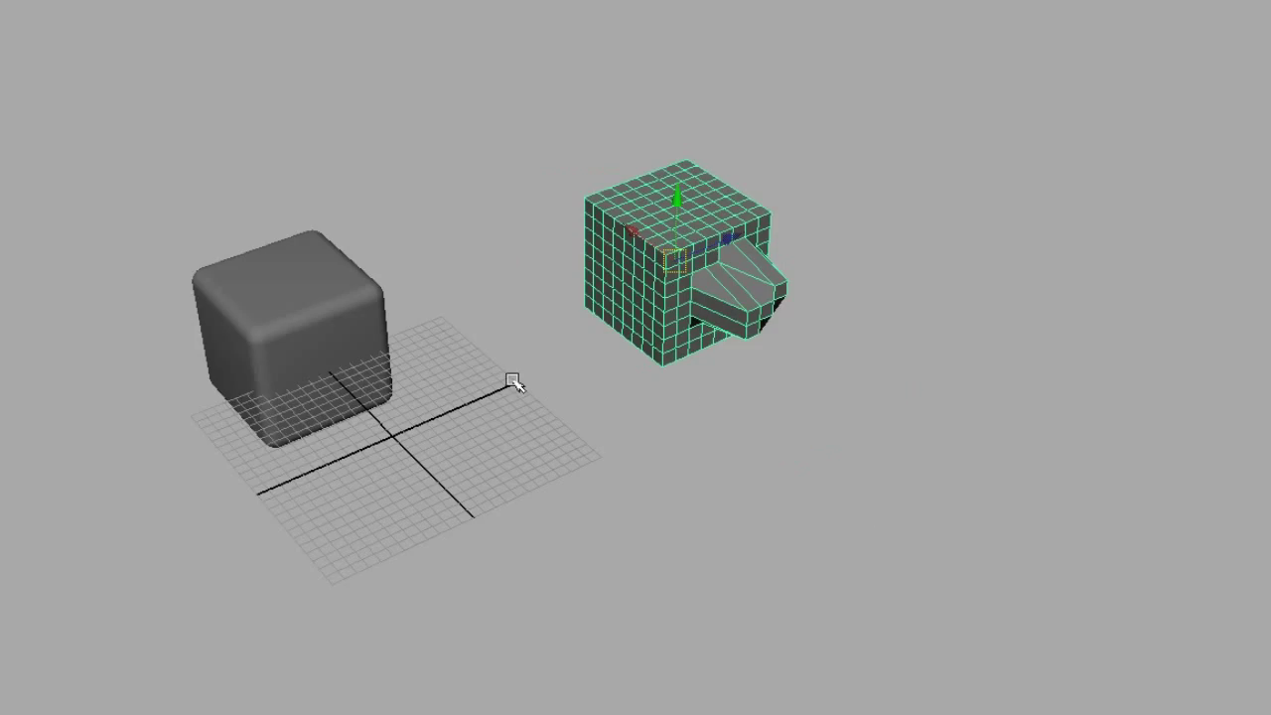
{"action": "left_click_drag", "start_coordinate": [513, 380], "coordinate": [652, 391], "text": "alt"}
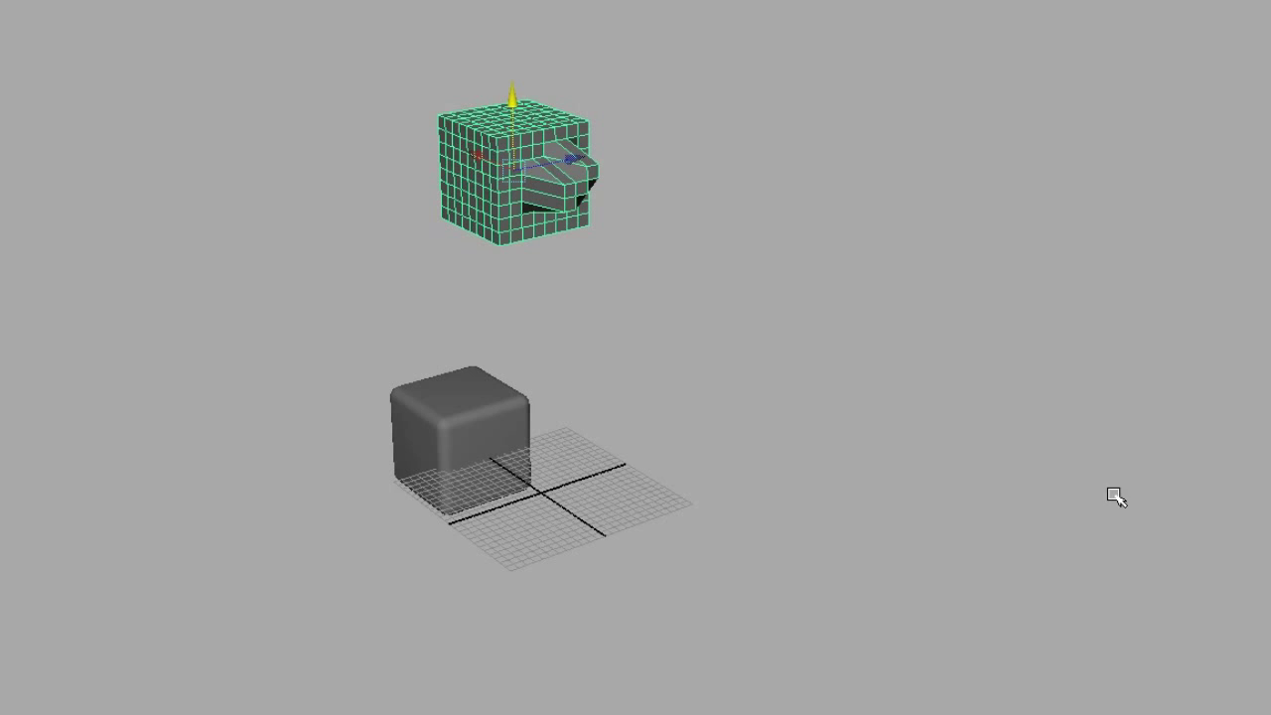
{"action": "left_click_drag", "start_coordinate": [733, 454], "coordinate": [810, 452], "text": "alt"}
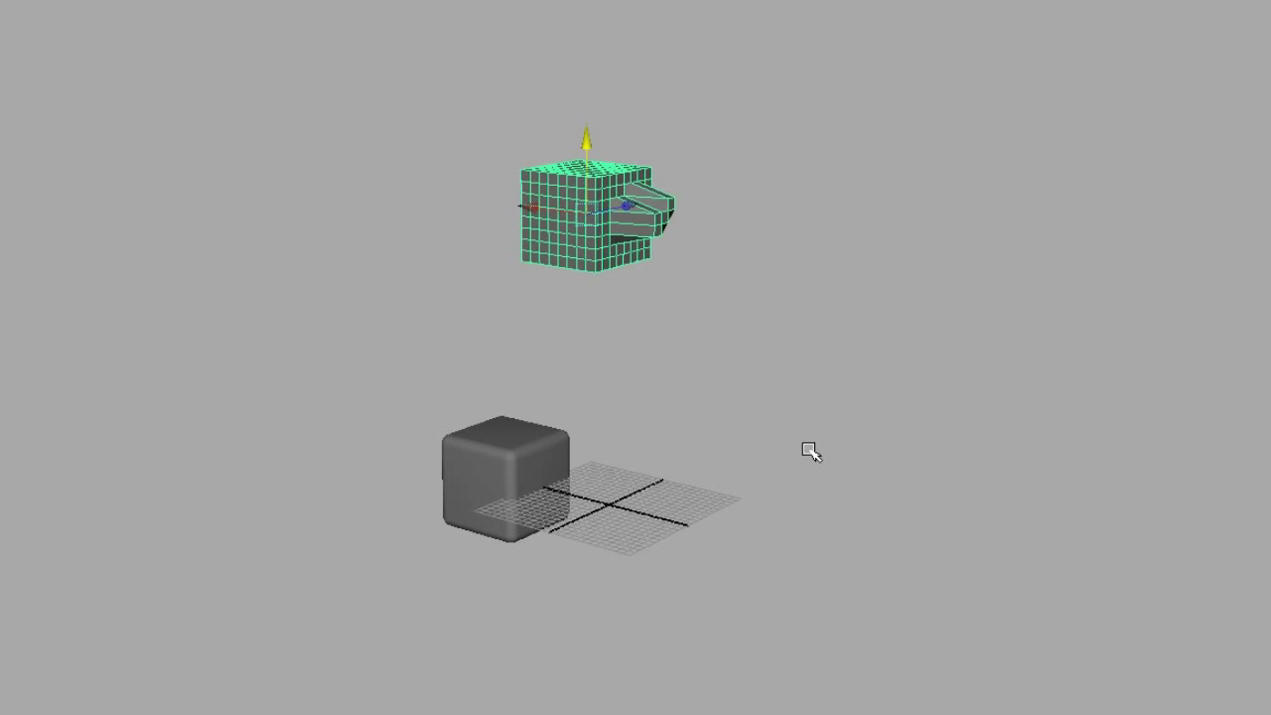
{"action": "left_click_drag", "start_coordinate": [887, 450], "coordinate": [857, 466], "text": "alt"}
{"action": "left_click_drag", "start_coordinate": [571, 162], "coordinate": [571, 387]}
Step: Gesture in empty viewport space to move the modified cube along Z and along X
{"action": "middle_click_drag", "start_coordinate": [412, 535], "coordinate": [721, 511]}
{"action": "left_click_drag", "start_coordinate": [721, 511], "coordinate": [692, 605], "text": "alt"}
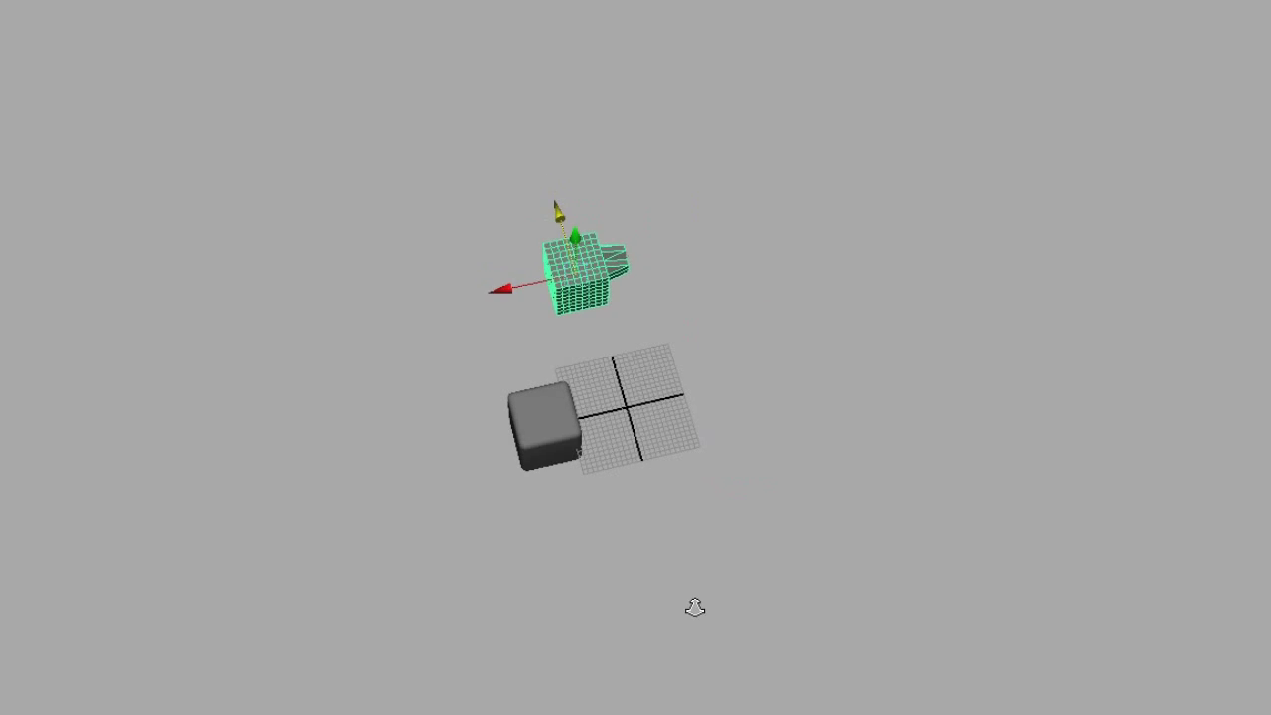
{"action": "middle_click_drag", "start_coordinate": [692, 605], "coordinate": [825, 518]}
{"action": "left_click_drag", "start_coordinate": [824, 518], "coordinate": [717, 516], "text": "alt"}
{"action": "right_click_drag", "start_coordinate": [717, 516], "coordinate": [866, 536], "text": "alt"}
{"action": "middle_click_drag", "start_coordinate": [794, 558], "coordinate": [793, 507], "text": "alt"}
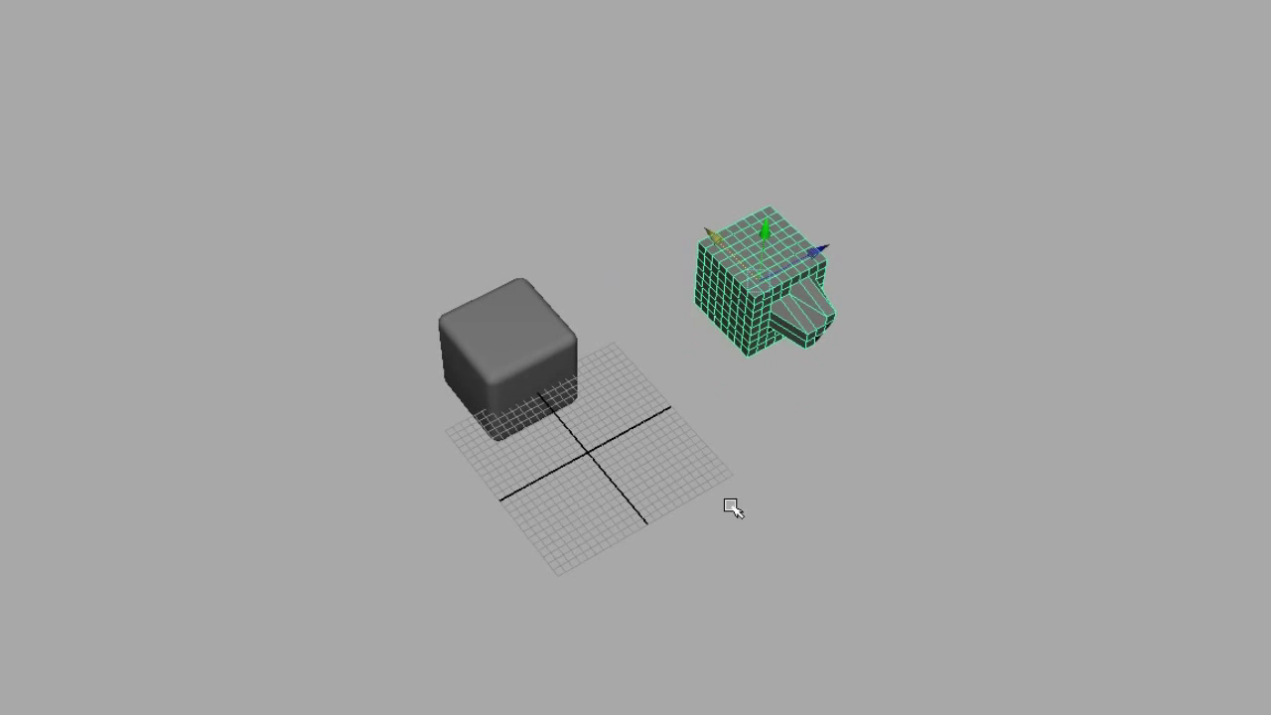
Step: Scale the modified cube up uniformly by gesturing in empty viewport space
{"action": "key", "text": "r"}
{"action": "middle_click_drag", "start_coordinate": [531, 496], "coordinate": [628, 492]}
{"action": "right_click_drag", "start_coordinate": [494, 552], "coordinate": [854, 530], "text": "alt"}
{"action": "middle_click_drag", "start_coordinate": [854, 530], "coordinate": [707, 529], "text": "alt"}
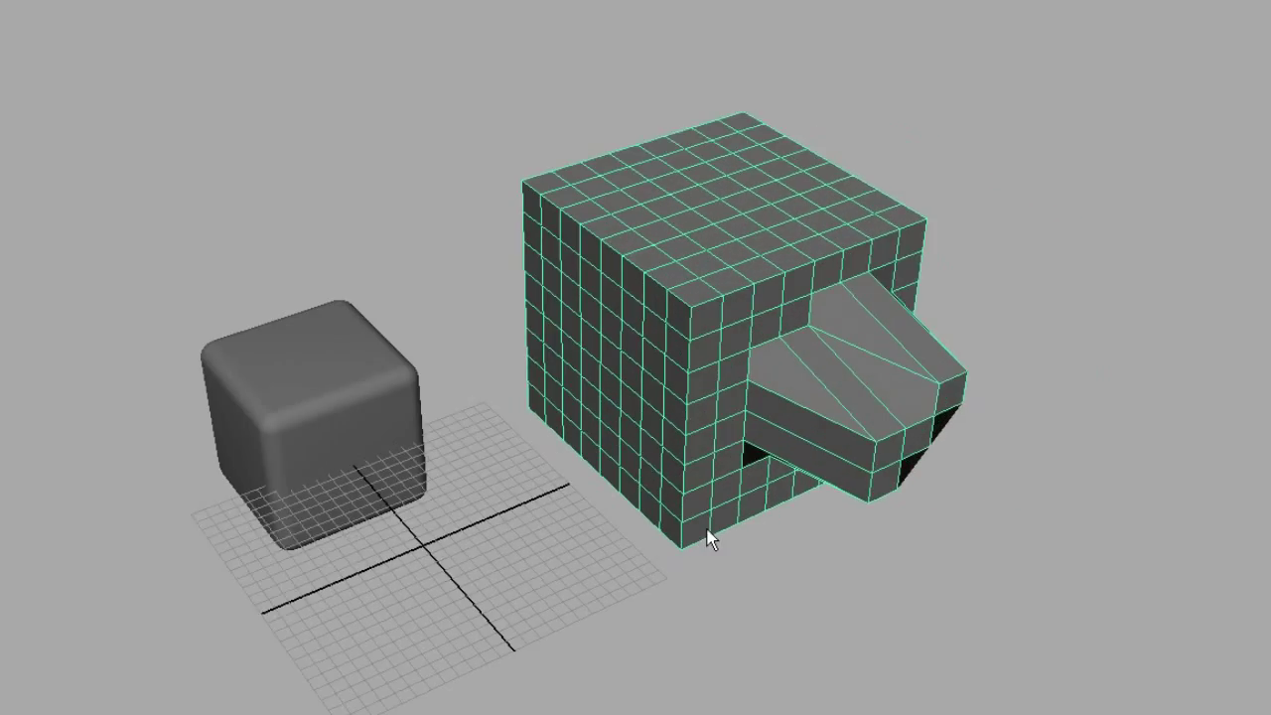
{"action": "right_click_drag", "start_coordinate": [707, 530], "coordinate": [579, 574], "text": "alt"}
{"action": "left_click_drag", "start_coordinate": [579, 574], "coordinate": [505, 556], "text": "alt"}
Step: Stretch the modified cube along Z into a wide block using an axis-constrained gesture
{"action": "middle_click_drag", "start_coordinate": [994, 505], "coordinate": [960, 395]}
{"action": "middle_click_drag", "start_coordinate": [636, 631], "coordinate": [695, 673], "text": "shift"}
{"action": "left_click_drag", "start_coordinate": [695, 672], "coordinate": [751, 520], "text": "alt"}
{"action": "scroll", "coordinate": [749, 521], "scroll_direction": "up", "scroll_amount": 2}
{"action": "scroll", "coordinate": [649, 522], "scroll_direction": "down", "scroll_amount": 2}
{"action": "left_click_drag", "start_coordinate": [649, 523], "coordinate": [476, 533], "text": "alt"}
{"action": "left_click_drag", "start_coordinate": [707, 533], "coordinate": [526, 590], "text": "alt"}
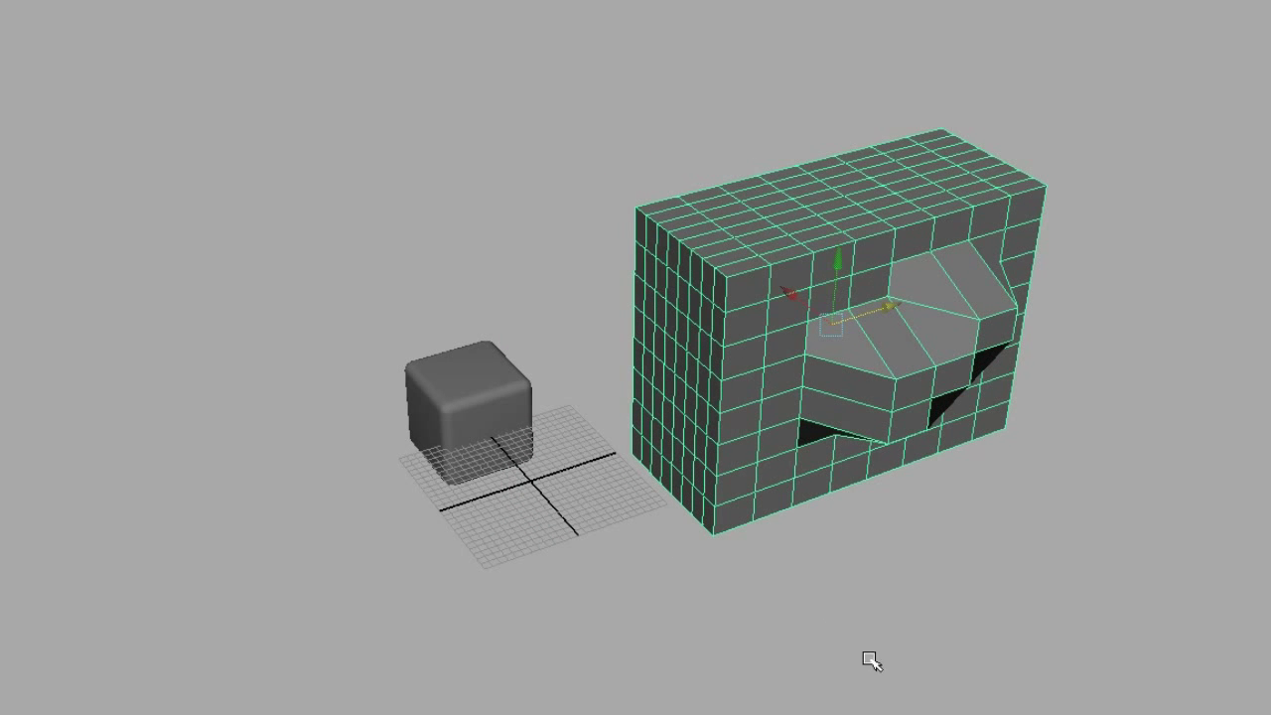
Step: Move the stretched block along the X, Y and Z axes in turn with axis-constrained gestures
{"action": "middle_click_drag", "start_coordinate": [935, 706], "coordinate": [761, 375]}
{"action": "middle_click_drag", "start_coordinate": [618, 447], "coordinate": [733, 515], "text": "shift"}
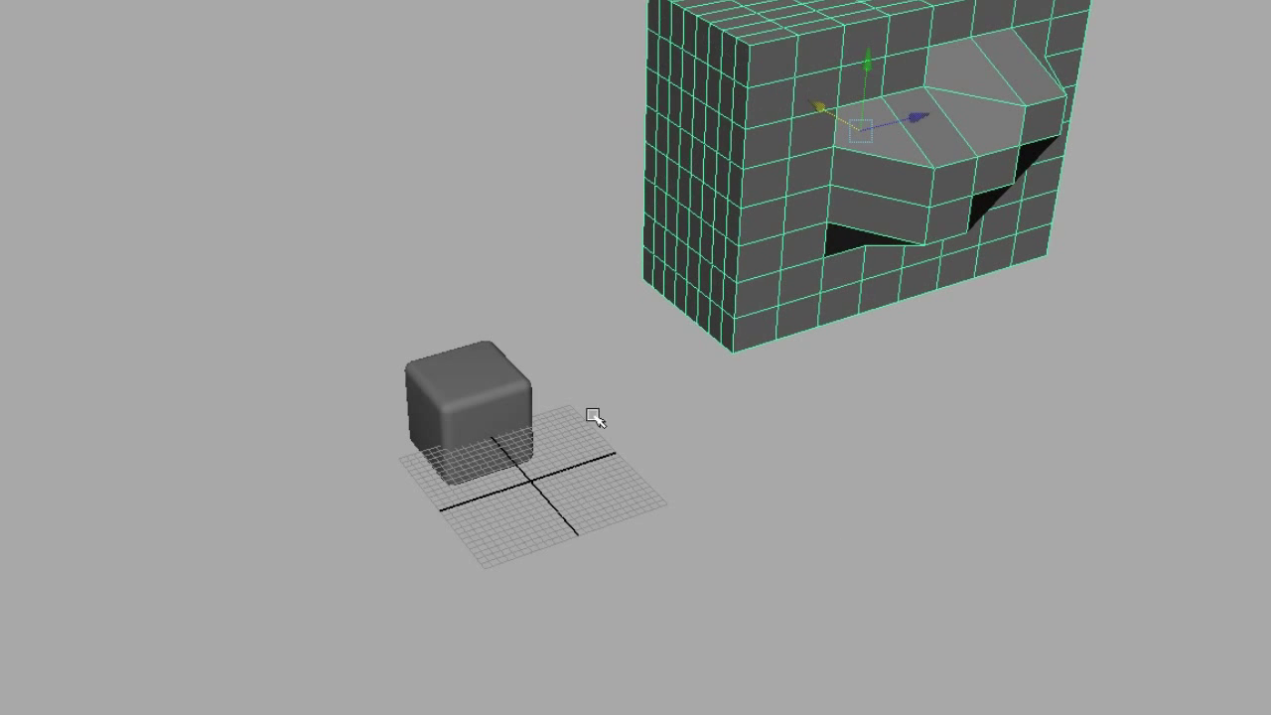
{"action": "middle_click_drag", "start_coordinate": [625, 301], "coordinate": [579, 586], "text": "shift"}
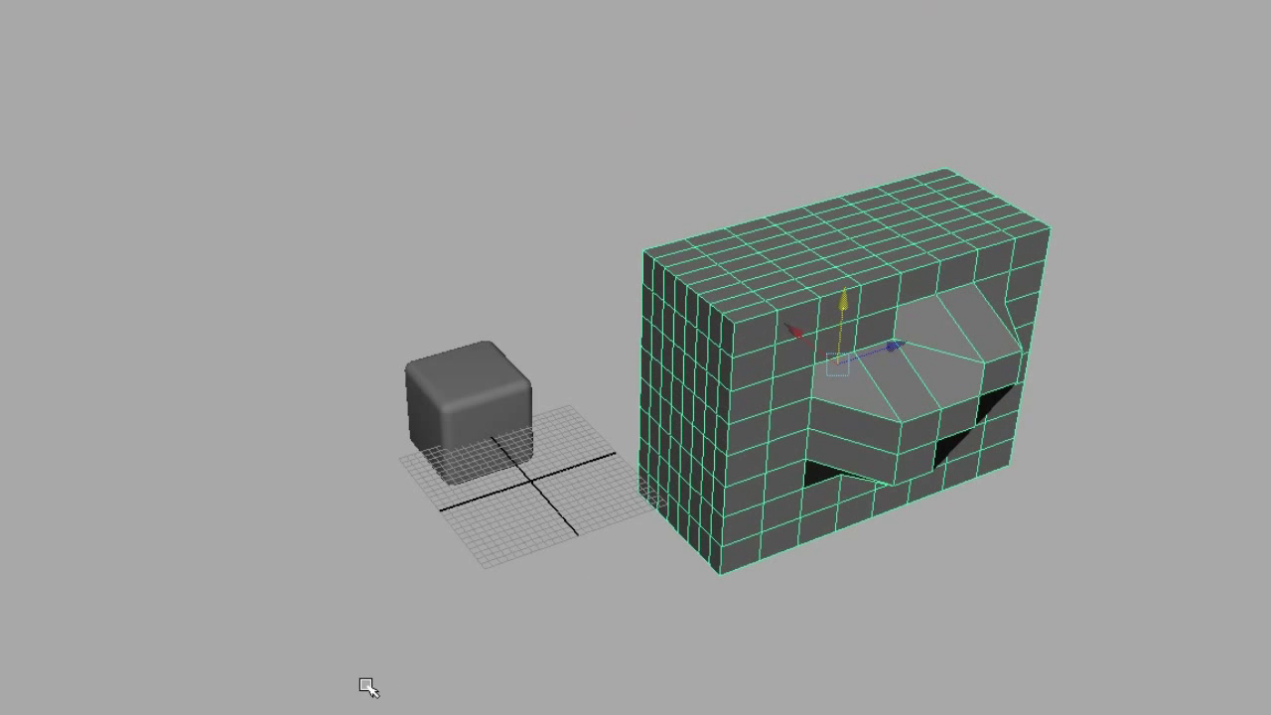
{"action": "key", "text": "ctrl+z"}
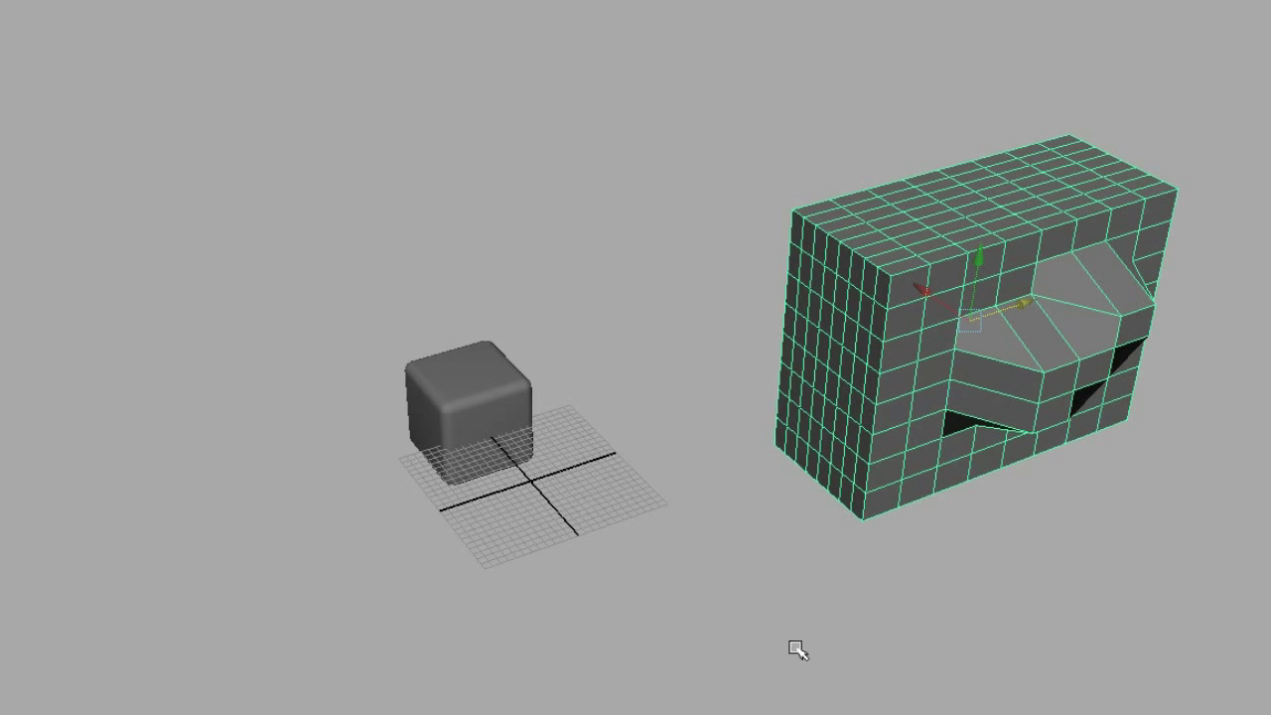
{"action": "middle_click_drag", "start_coordinate": [832, 670], "coordinate": [730, 633], "text": "shift"}
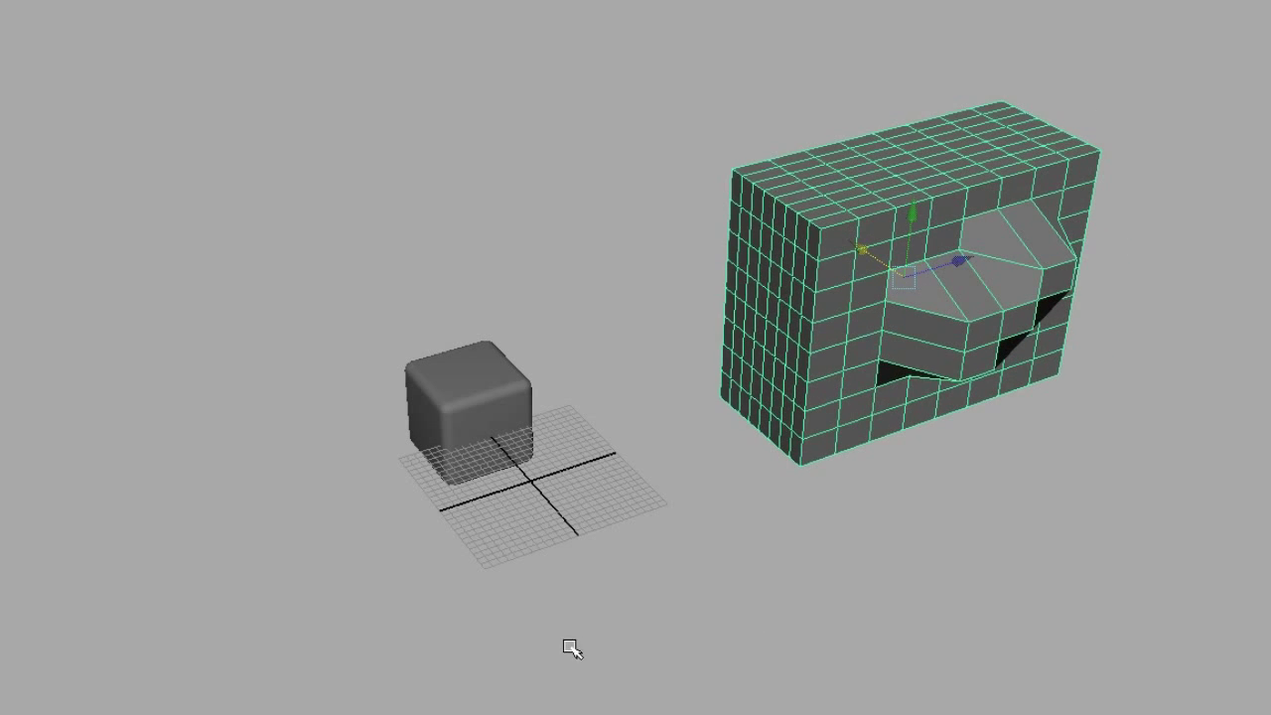
{"action": "middle_click_drag", "start_coordinate": [570, 646], "coordinate": [647, 592], "text": "shift"}
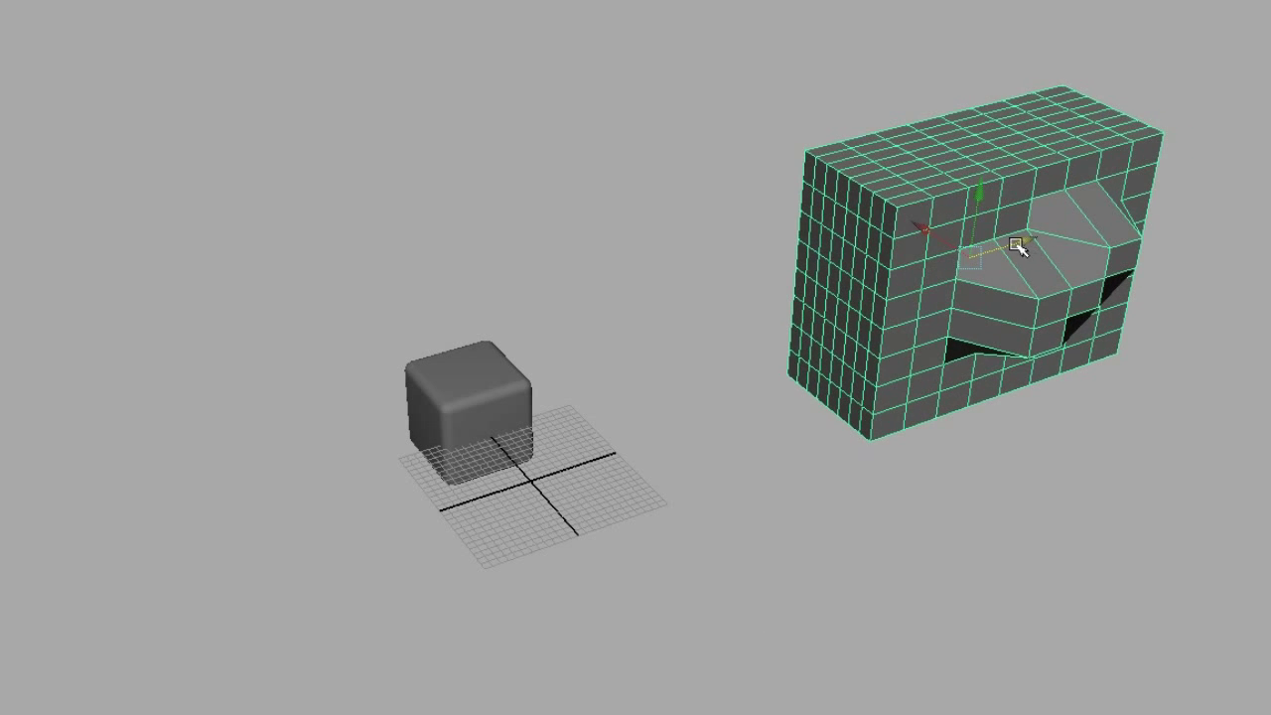
Step: Slide the stretched block along X by gesturing away from the manipulator
{"action": "left_click_drag", "start_coordinate": [613, 447], "coordinate": [543, 447], "text": "alt"}
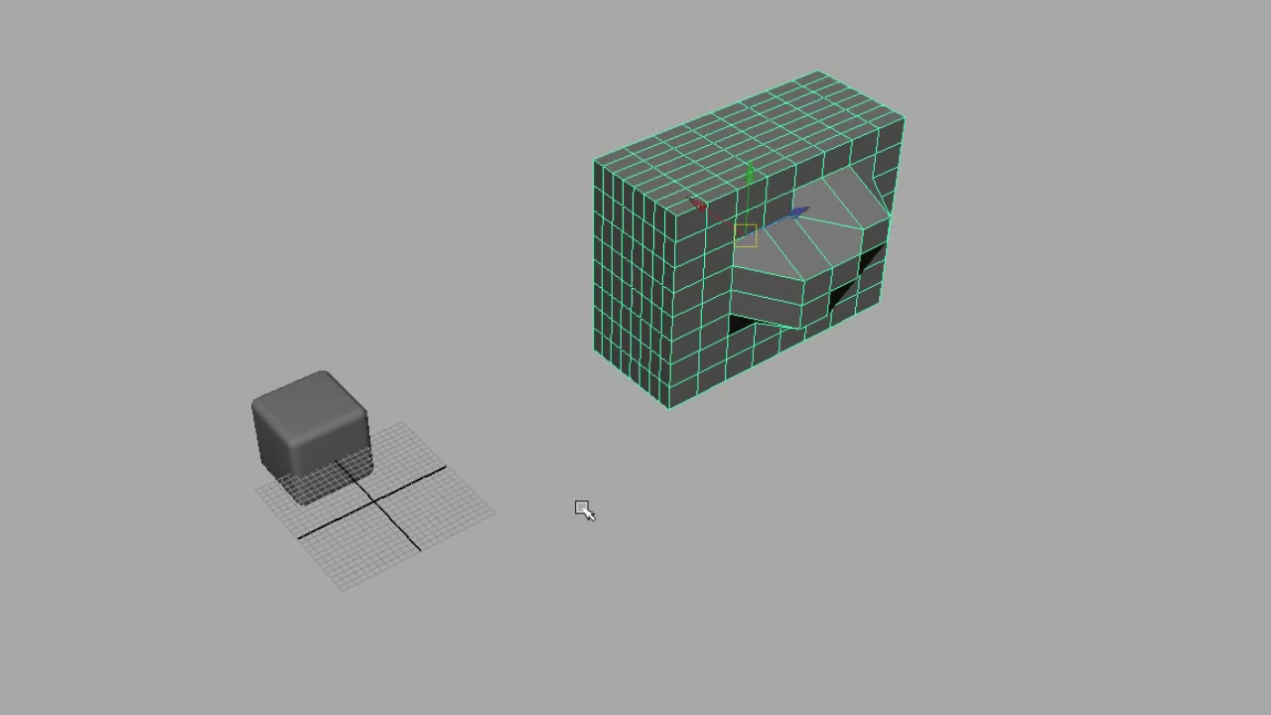
{"action": "left_click_drag", "start_coordinate": [583, 510], "coordinate": [532, 541], "text": "alt"}
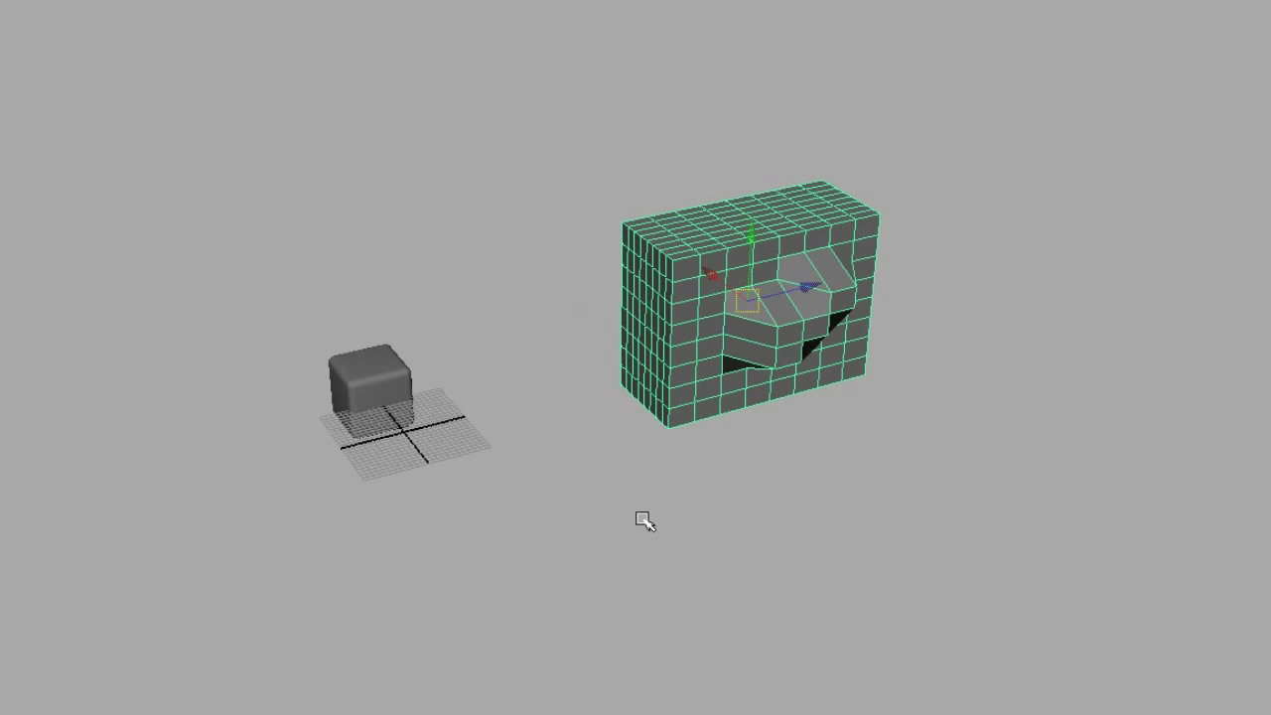
{"action": "middle_click_drag", "start_coordinate": [838, 659], "coordinate": [735, 596]}
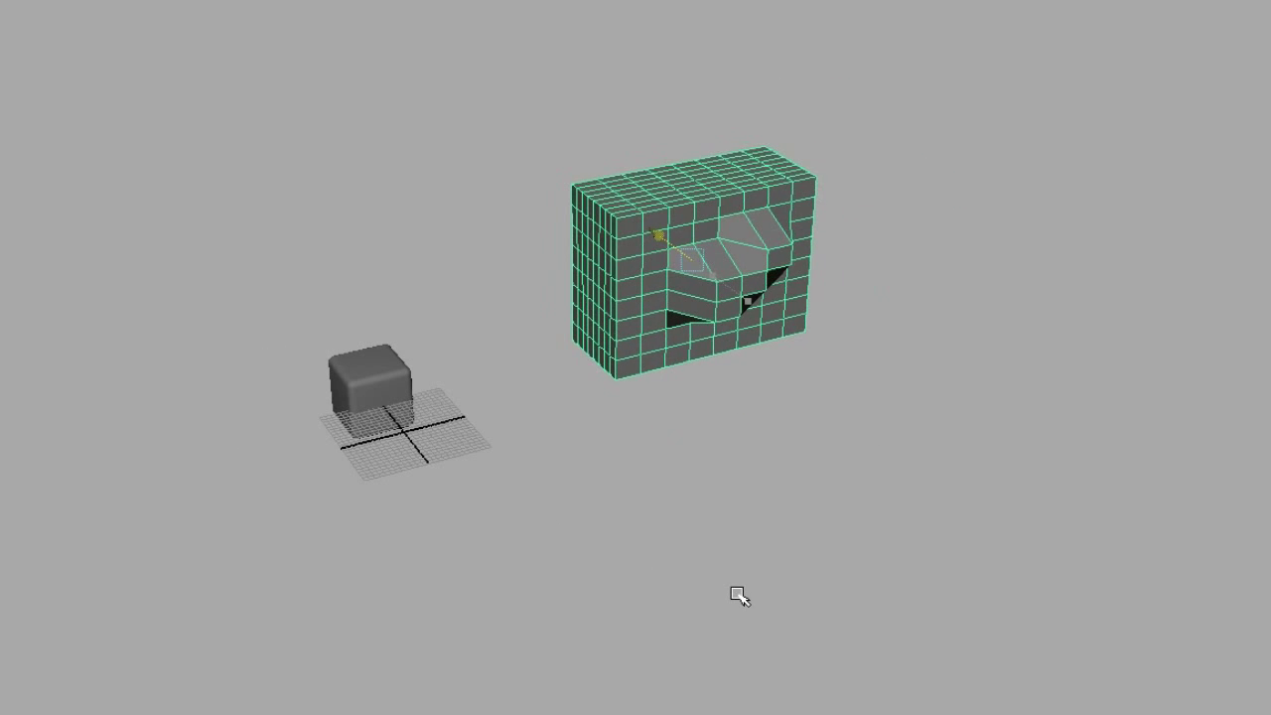
{"action": "left_click_drag", "start_coordinate": [739, 596], "coordinate": [424, 475], "text": "alt"}
{"action": "right_click_drag", "start_coordinate": [424, 475], "coordinate": [439, 503], "text": "alt"}
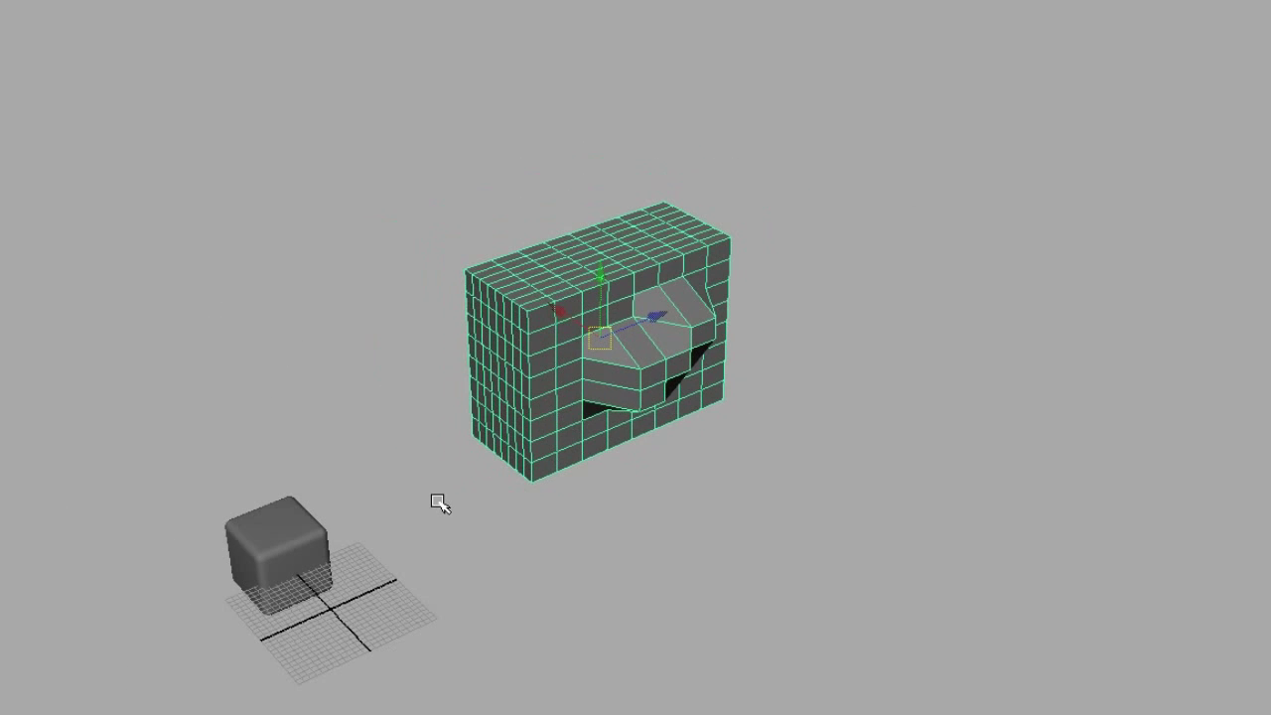
Step: Move the stretched block freely in the view so that it sits above the rounded cube
{"action": "key", "text": "e"}
{"action": "key", "text": "w"}
{"action": "middle_click_drag", "start_coordinate": [786, 641], "coordinate": [705, 594]}
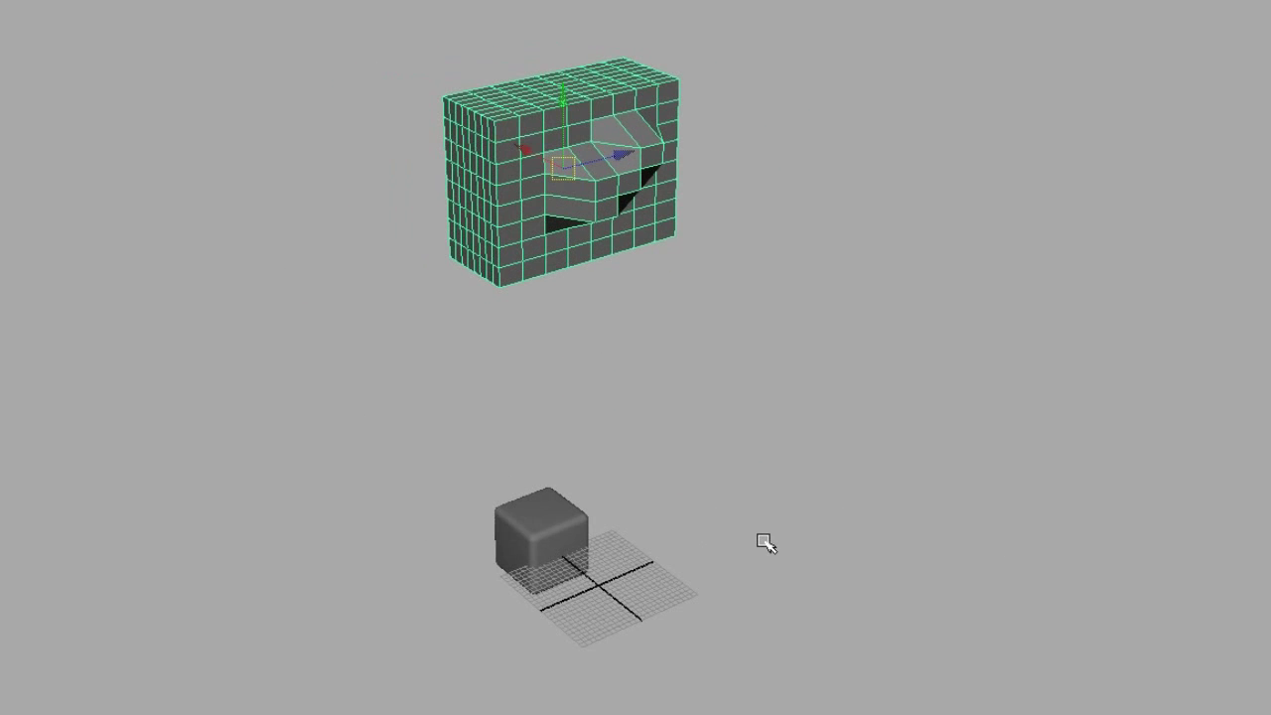
{"action": "left_click", "coordinate": [766, 544]}
Step: Tear off the Edit NURBS commands as a floating window
{"action": "key", "text": "space"}
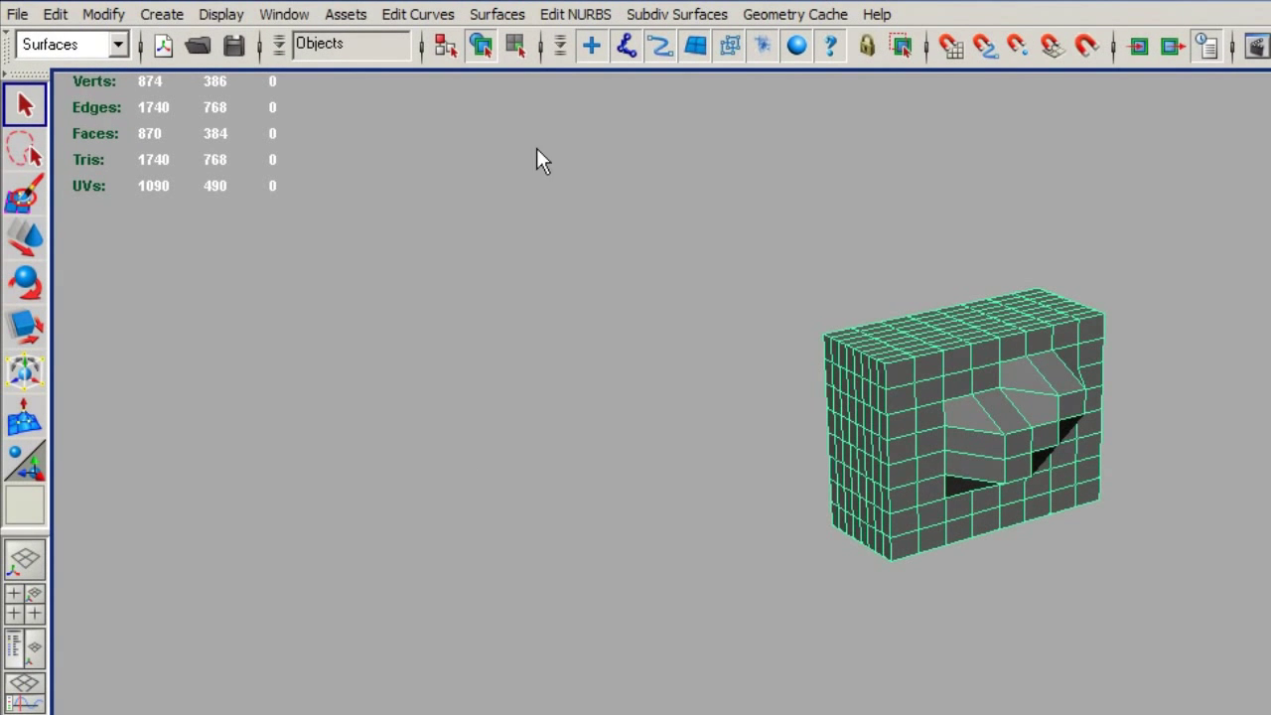
{"action": "left_click", "coordinate": [576, 14]}
{"action": "left_click", "coordinate": [600, 32]}
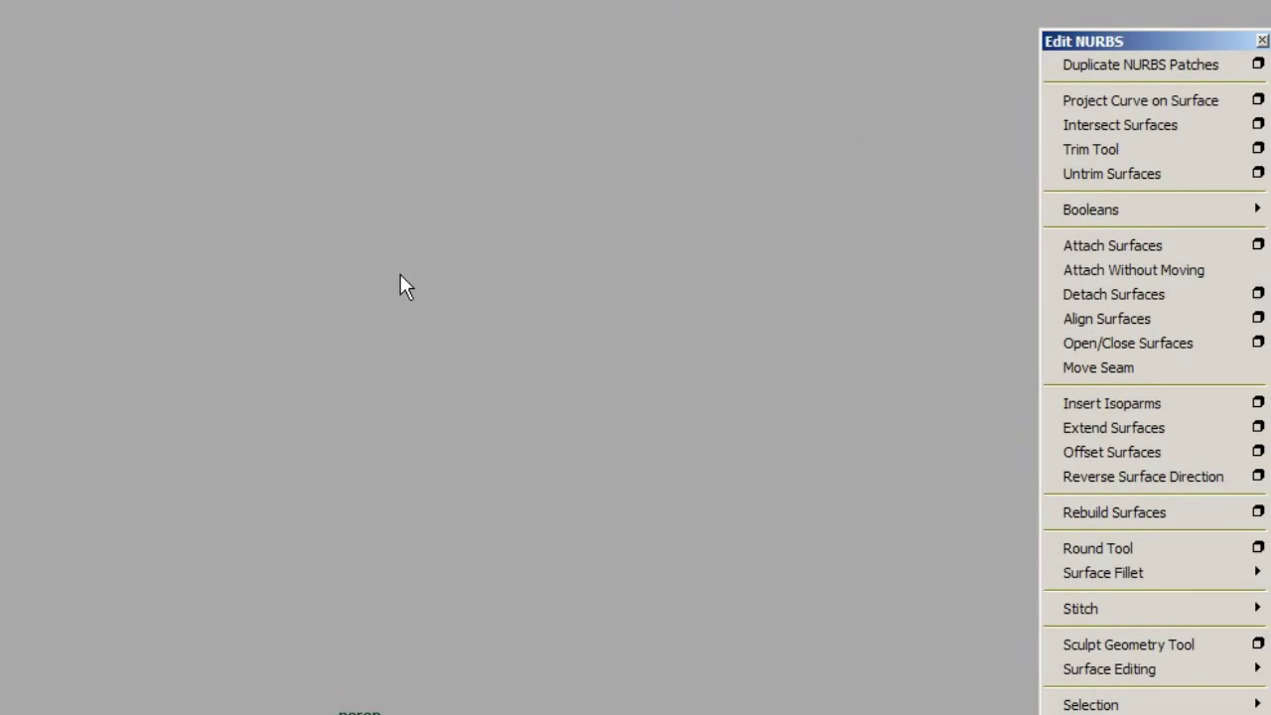
Step: Create a NURBS sphere and scale it up uniformly until it is larger than the rounded cube
{"action": "key", "text": "space"}
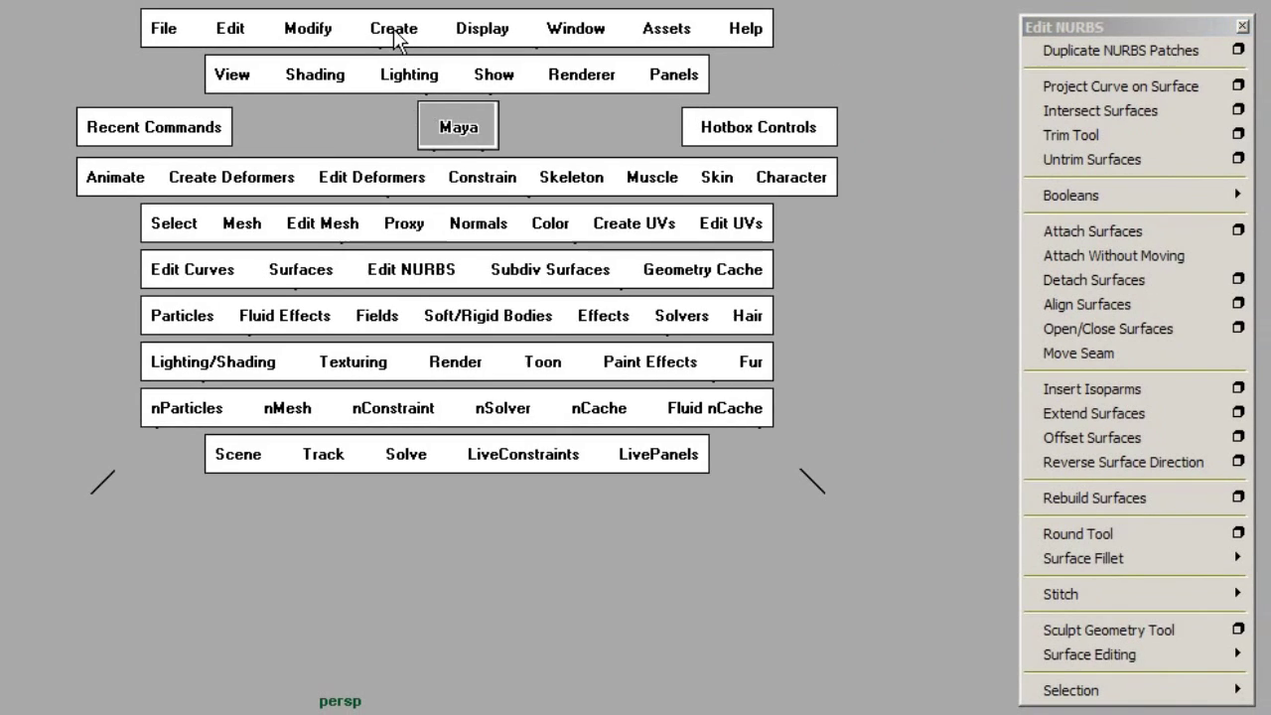
{"action": "left_click_drag", "start_coordinate": [397, 30], "coordinate": [715, 62]}
{"action": "key", "text": "r"}
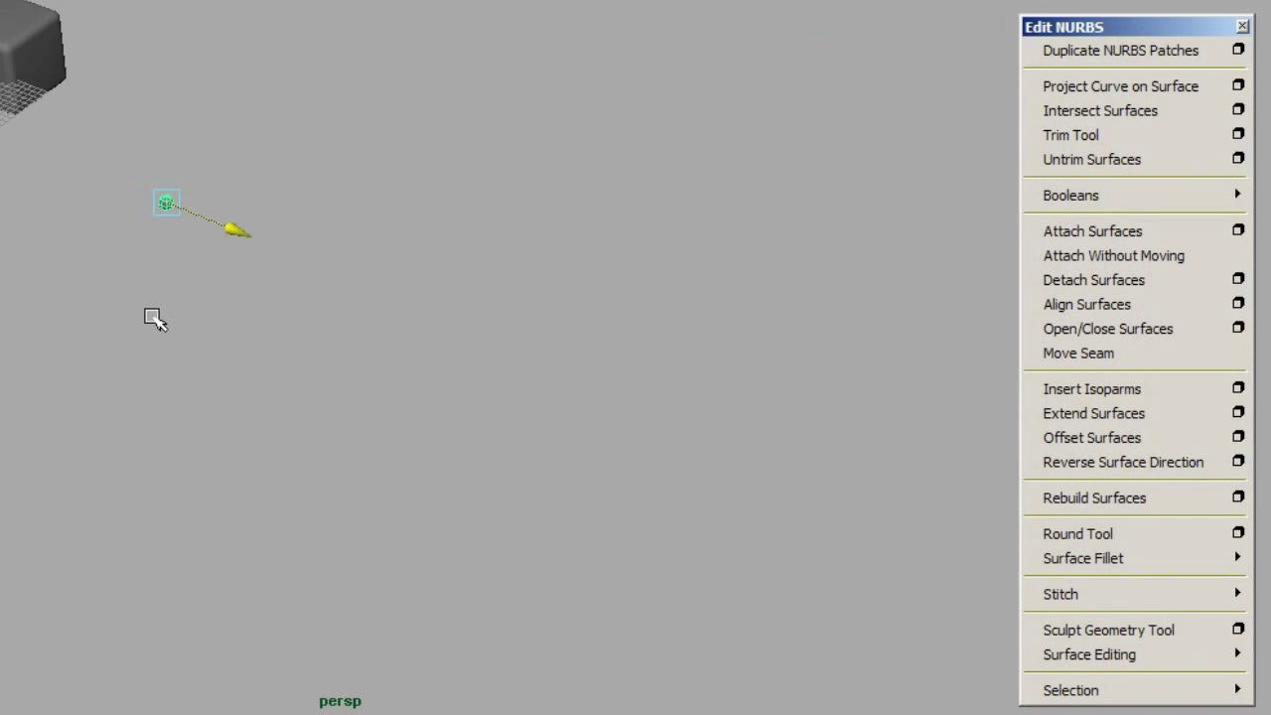
{"action": "left_click_drag", "start_coordinate": [165, 202], "coordinate": [262, 172]}
{"action": "key", "text": "q"}
{"action": "left_click_drag", "start_coordinate": [109, 249], "coordinate": [199, 236], "text": "alt"}
{"action": "right_click_drag", "start_coordinate": [199, 237], "coordinate": [577, 236], "text": "alt"}
{"action": "middle_click_drag", "start_coordinate": [577, 237], "coordinate": [525, 148], "text": "alt"}
{"action": "right_click_drag", "start_coordinate": [524, 148], "coordinate": [119, 142], "text": "alt"}
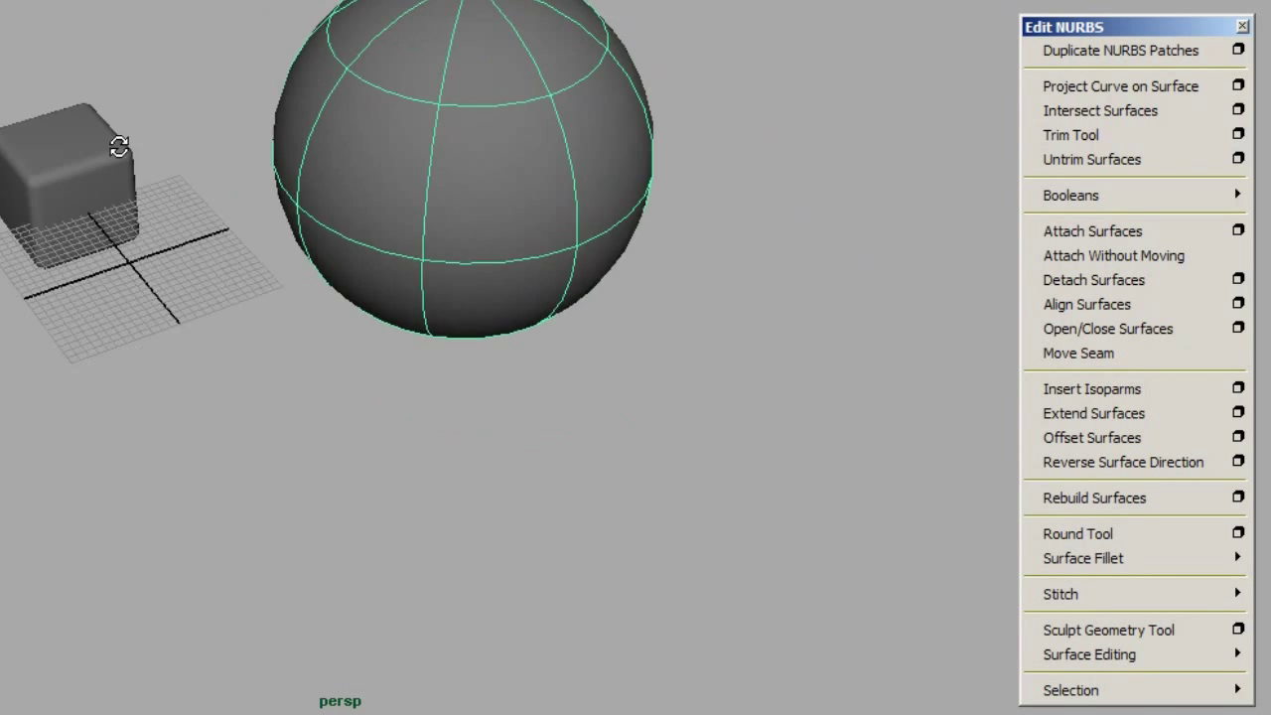
{"action": "left_click_drag", "start_coordinate": [119, 142], "coordinate": [115, 154], "text": "alt"}
{"action": "middle_click_drag", "start_coordinate": [420, 178], "coordinate": [196, 126], "text": "alt"}
{"action": "right_click_drag", "start_coordinate": [196, 126], "coordinate": [428, 52], "text": "alt"}
{"action": "middle_click_drag", "start_coordinate": [428, 53], "coordinate": [511, 175], "text": "alt"}
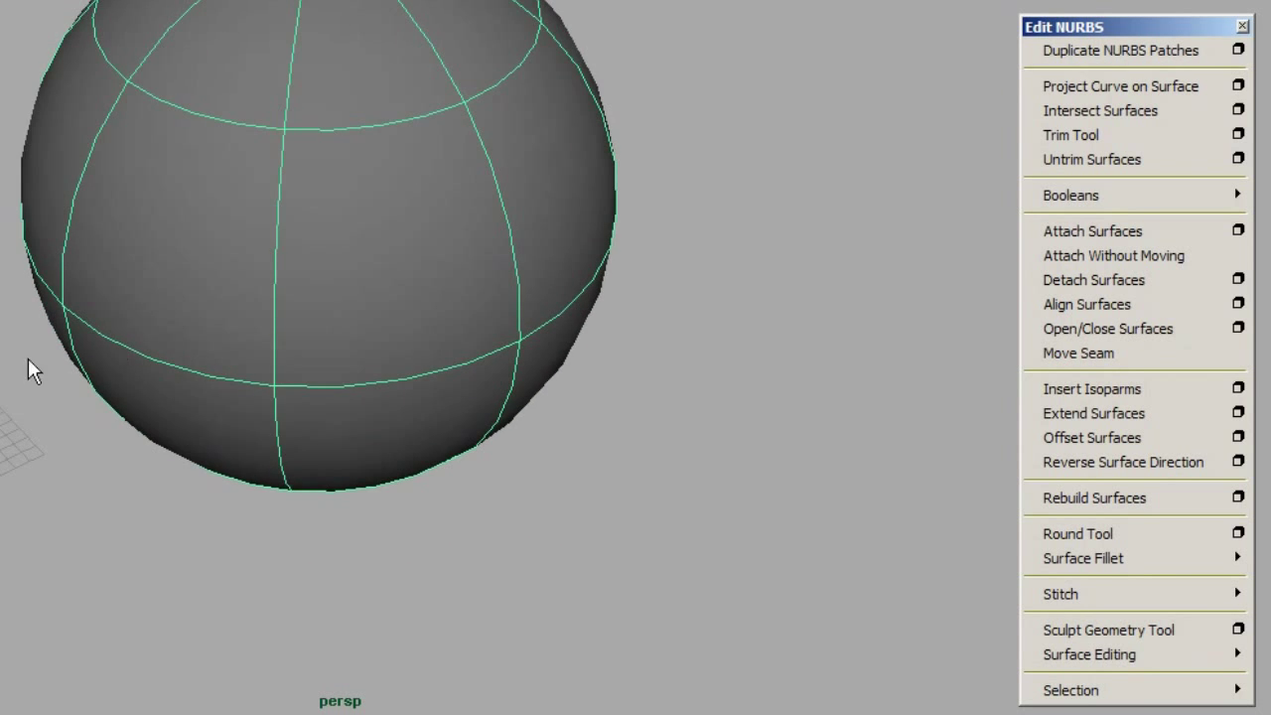
Step: Move the NURBS sphere and adjust its scale with gestures in the viewport
{"action": "key", "text": "w"}
{"action": "middle_click_drag", "start_coordinate": [129, 303], "coordinate": [284, 239]}
{"action": "key", "text": "r"}
{"action": "middle_click_drag", "start_coordinate": [185, 336], "coordinate": [88, 376]}
{"action": "key", "text": "q"}
Step: Open the Rebuild Surfaces options for the NURBS sphere and reposition the options window
{"action": "middle_click_drag", "start_coordinate": [257, 270], "coordinate": [71, 340], "text": "alt"}
{"action": "right_click_drag", "start_coordinate": [72, 339], "coordinate": [279, 226], "text": "alt"}
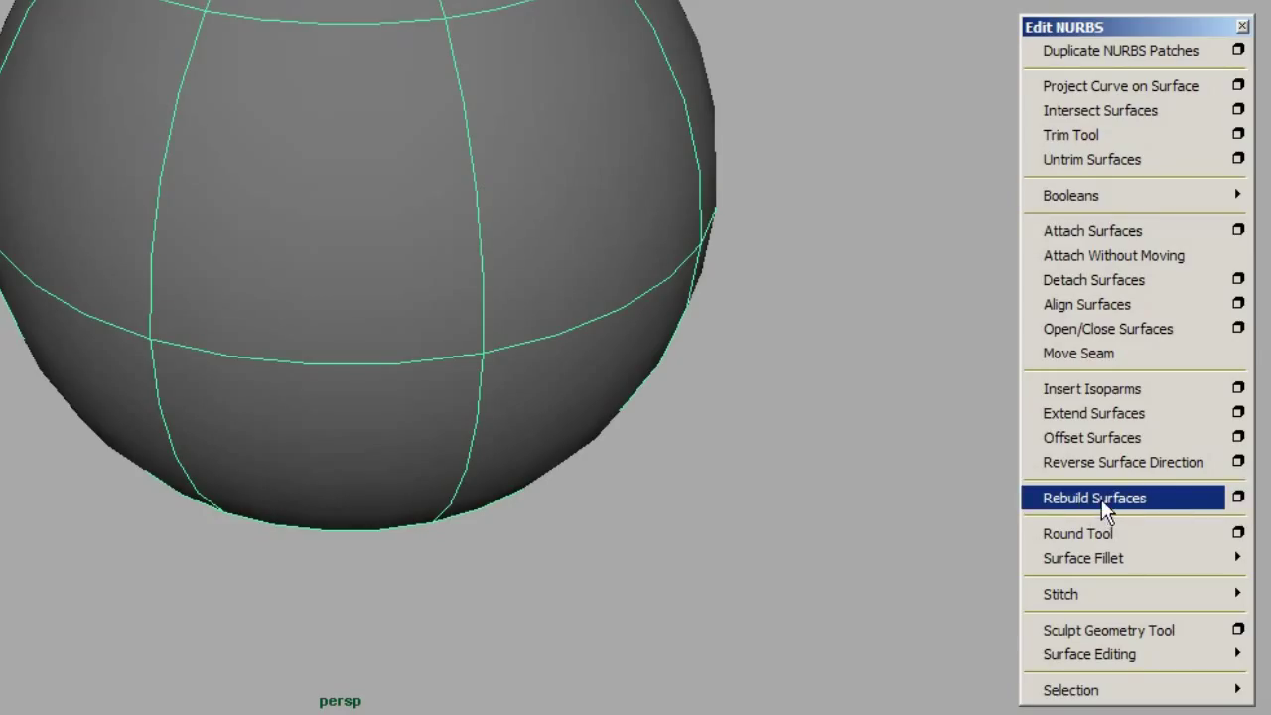
{"action": "left_click", "coordinate": [1238, 496]}
{"action": "left_click_drag", "start_coordinate": [773, 41], "coordinate": [807, 86]}
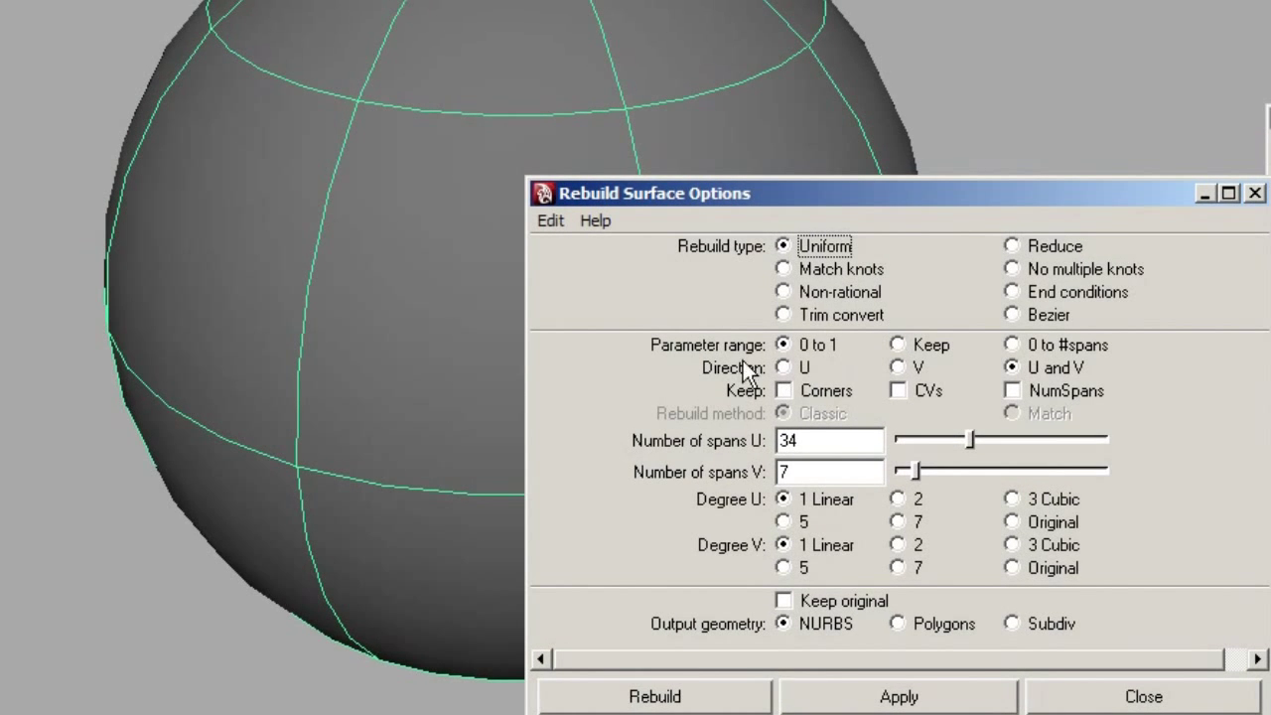
Step: Set the surface rebuild to 6 spans in both U and V, with 3 Cubic degree in both directions
{"action": "left_click_drag", "start_coordinate": [845, 444], "coordinate": [637, 441]}
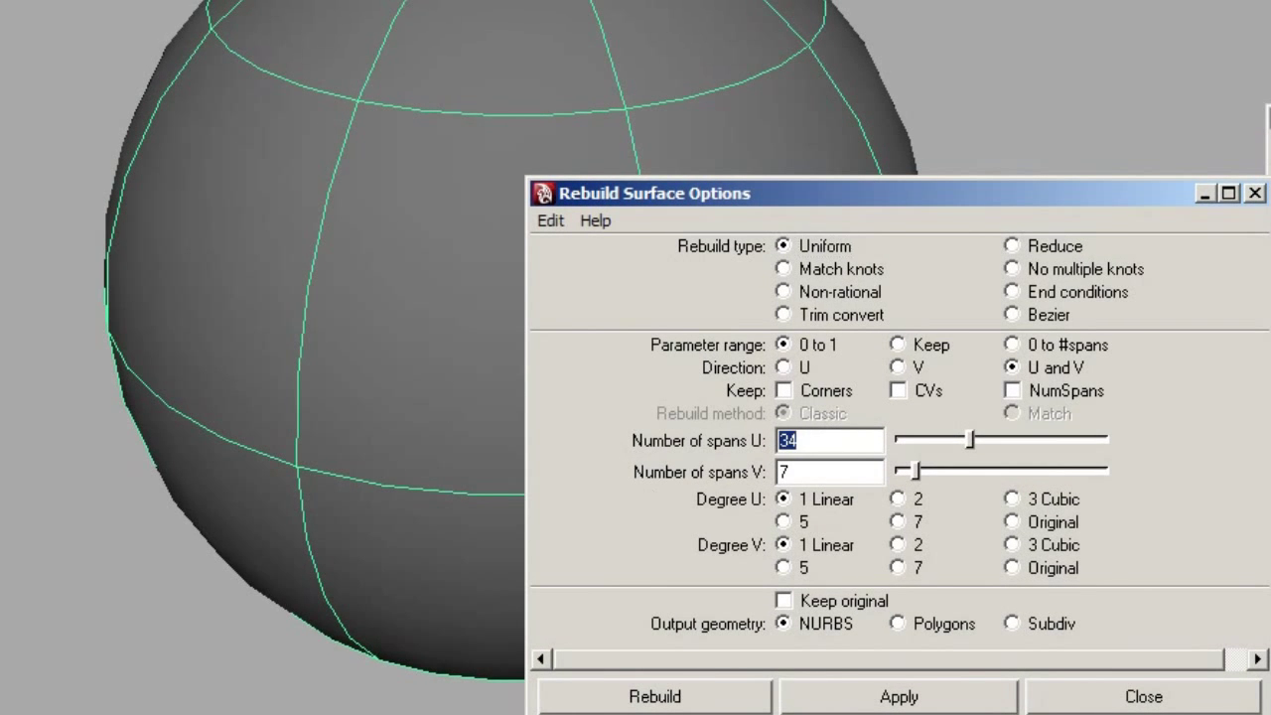
{"action": "type", "text": "6"}
{"action": "key", "text": "Tab"}
{"action": "key", "text": "Return"}
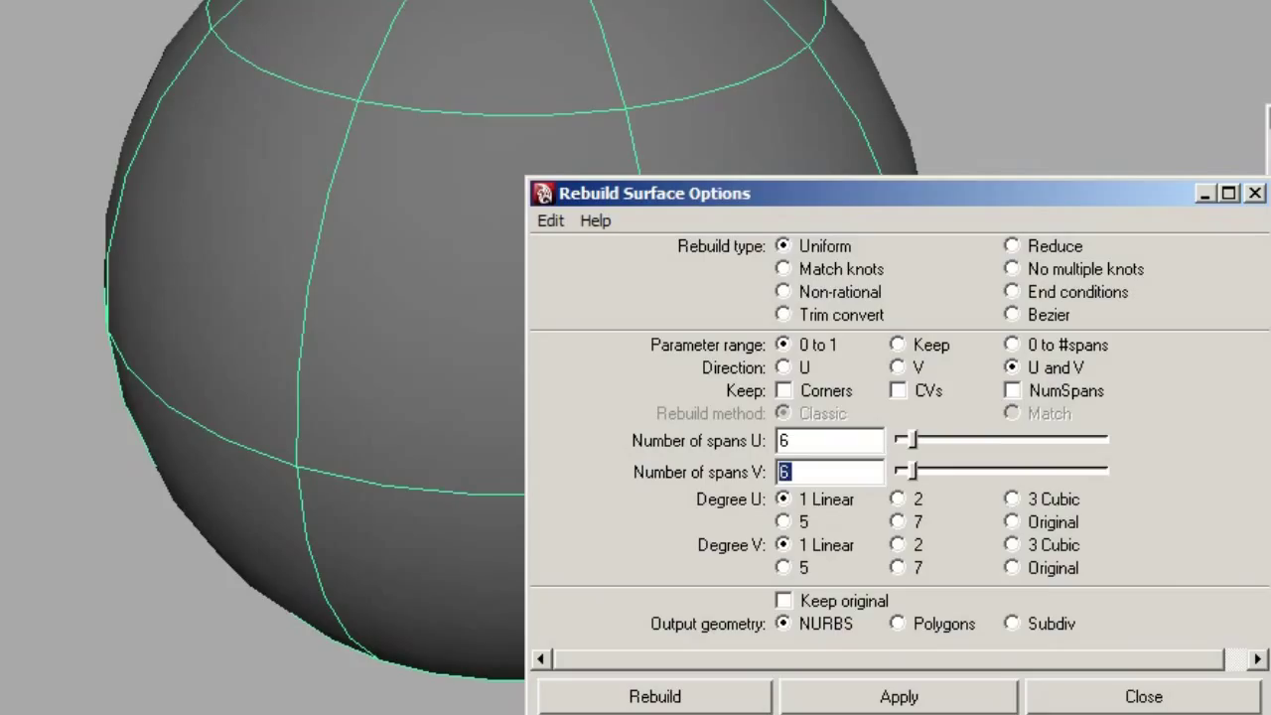
{"action": "left_click", "coordinate": [1043, 498]}
{"action": "left_click", "coordinate": [1043, 545]}
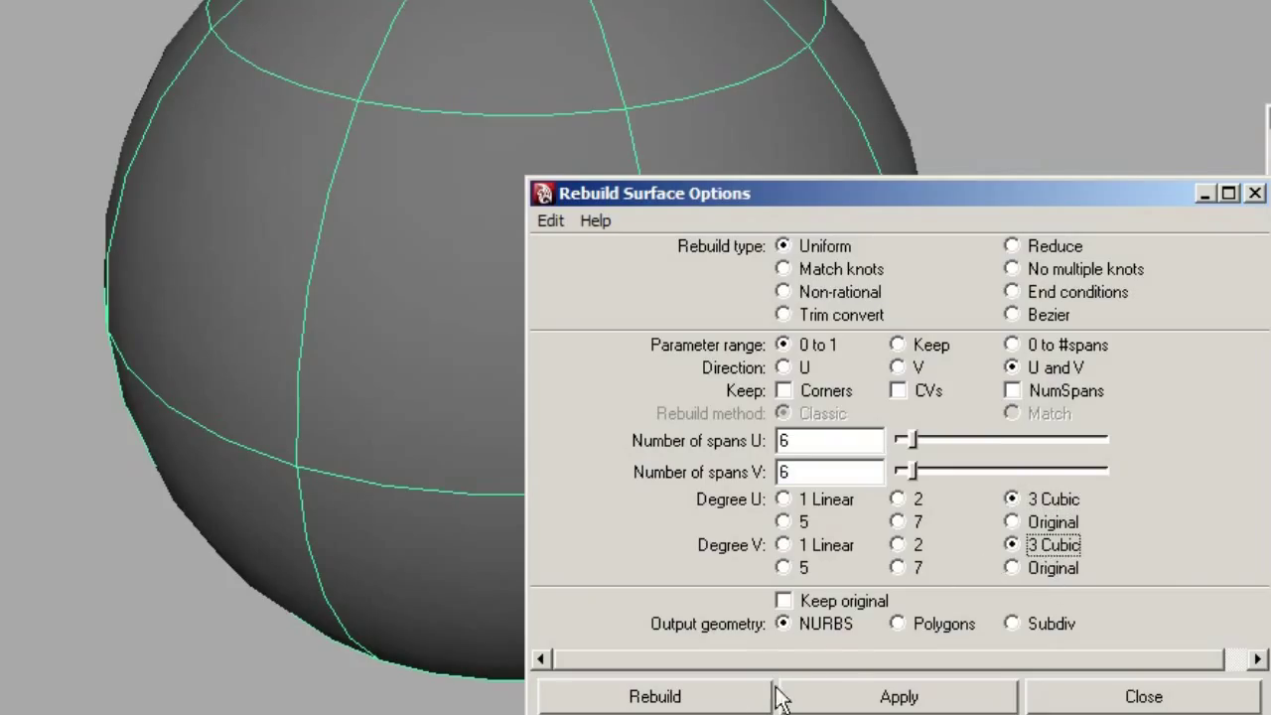
Step: Rebuild the NURBS sphere with the current options and check its spans and degree in the shape's surface history
{"action": "right_click_drag", "start_coordinate": [248, 502], "coordinate": [164, 576], "text": "alt"}
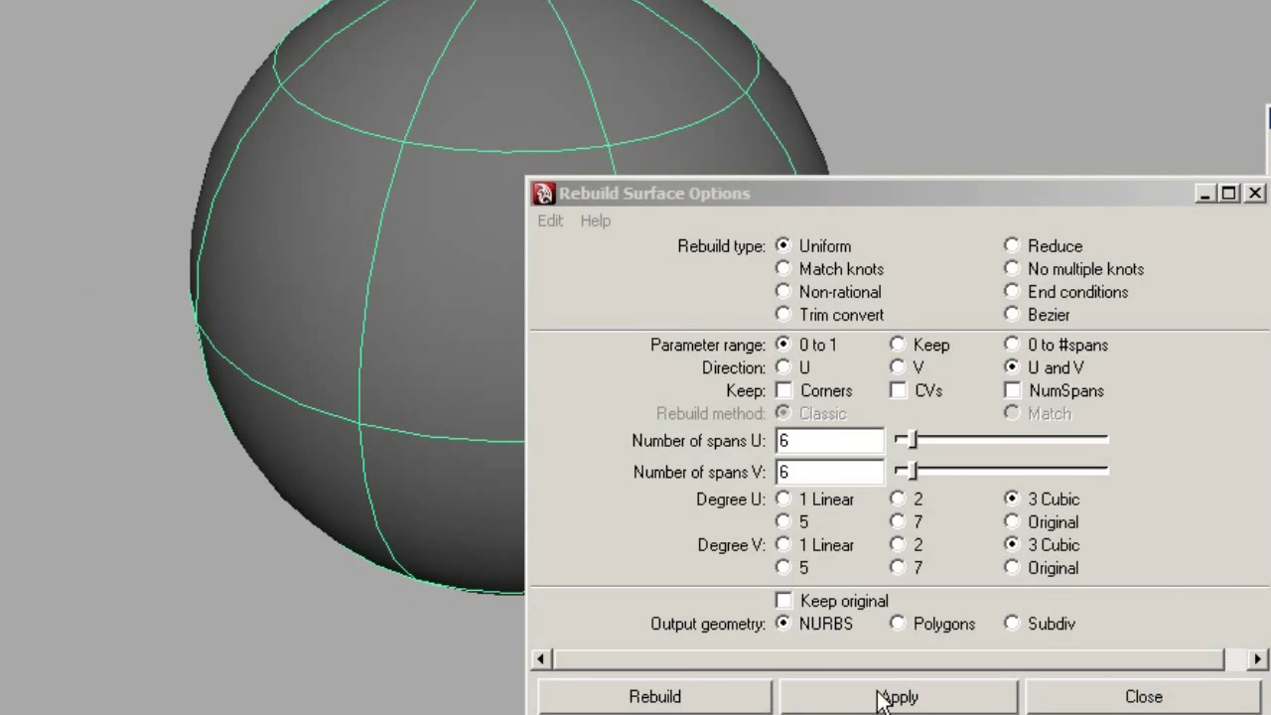
{"action": "left_click", "coordinate": [695, 695]}
{"action": "left_click_drag", "start_coordinate": [780, 590], "coordinate": [622, 525], "text": "alt"}
{"action": "right_click_drag", "start_coordinate": [622, 525], "coordinate": [621, 467], "text": "alt"}
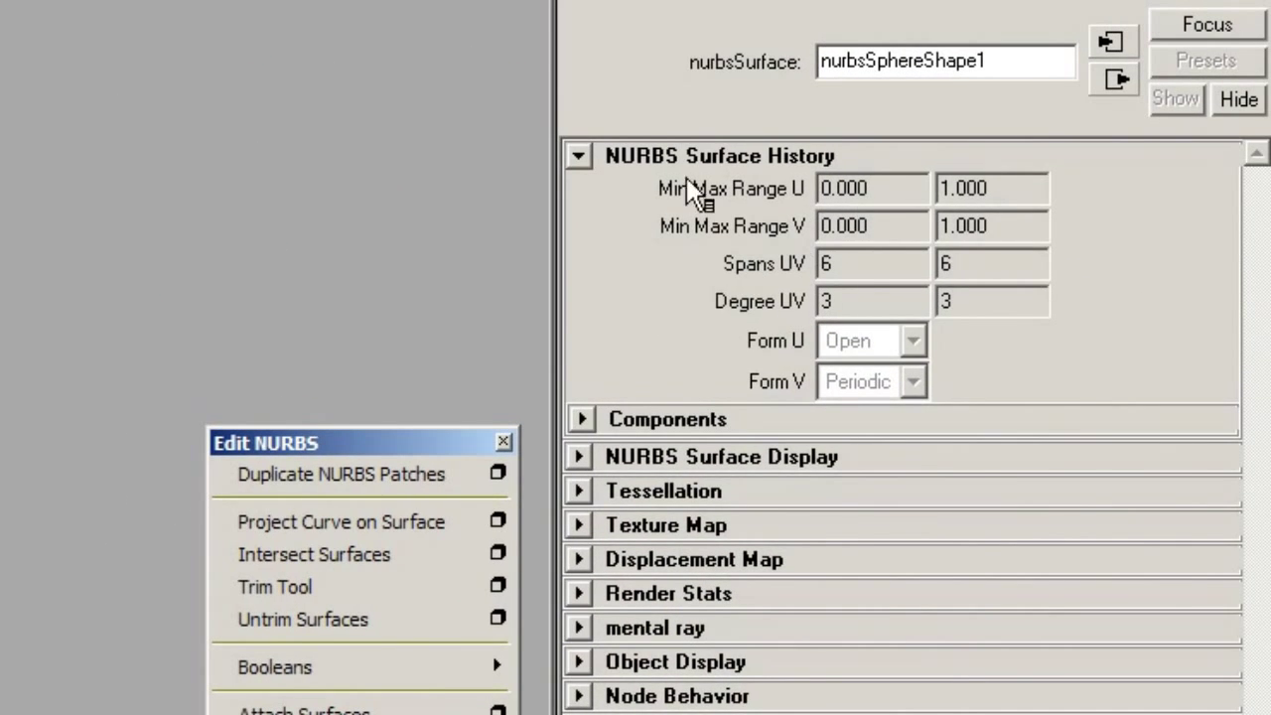
{"action": "left_click", "coordinate": [617, 2]}
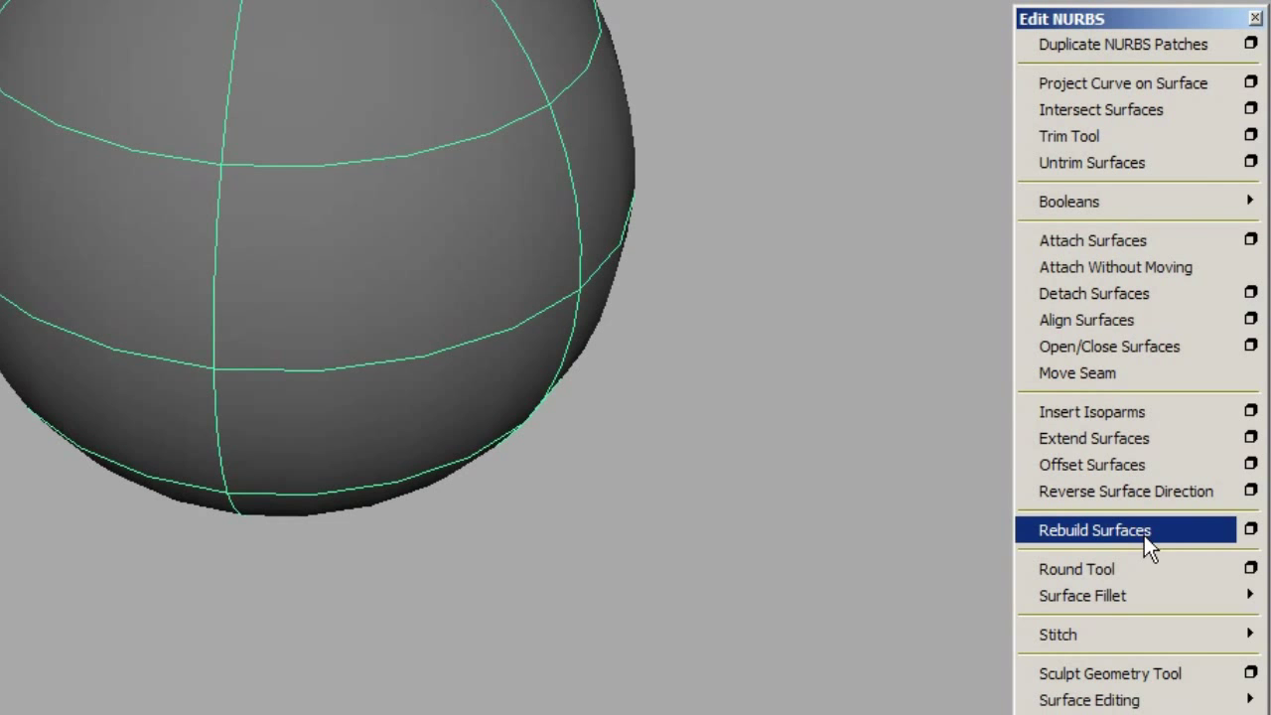
Step: Open the Rebuild Surfaces options from the floating Edit NURBS commands, dismiss them, and examine the sphere's isoparms from several angles
{"action": "left_click", "coordinate": [1140, 532]}
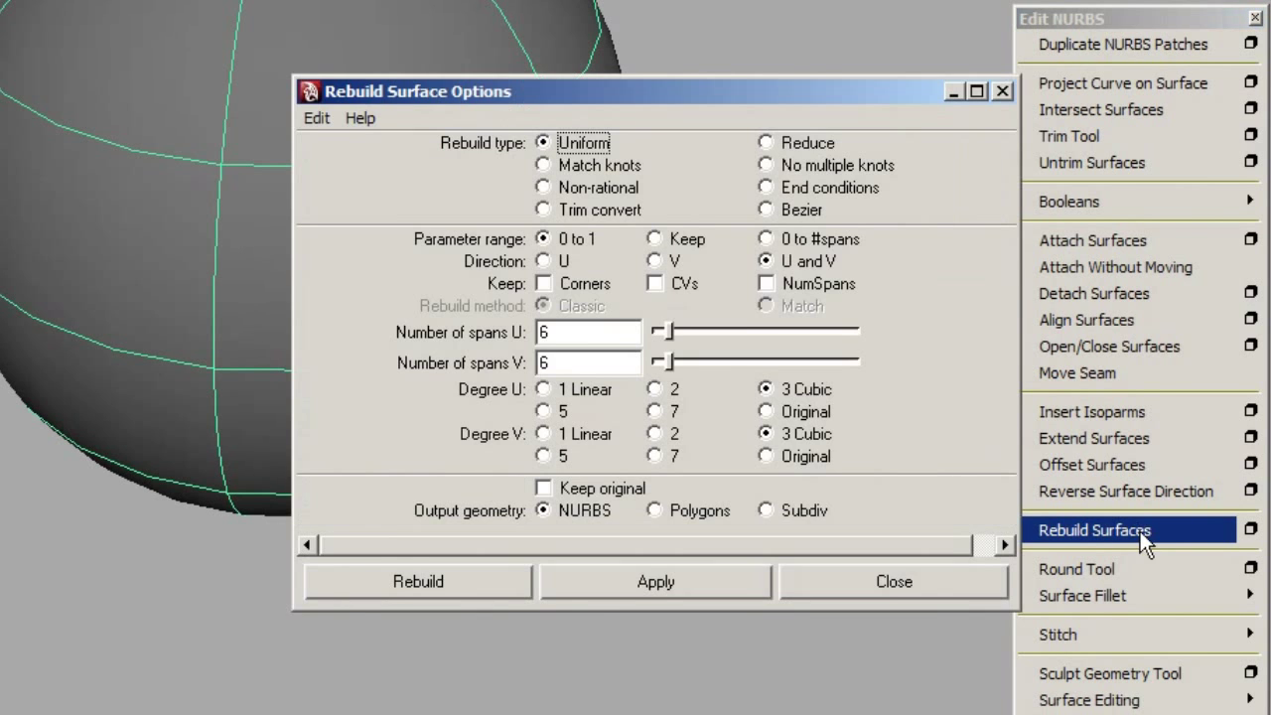
{"action": "left_click", "coordinate": [763, 175]}
{"action": "right_click_drag", "start_coordinate": [557, 288], "coordinate": [412, 322], "text": "alt"}
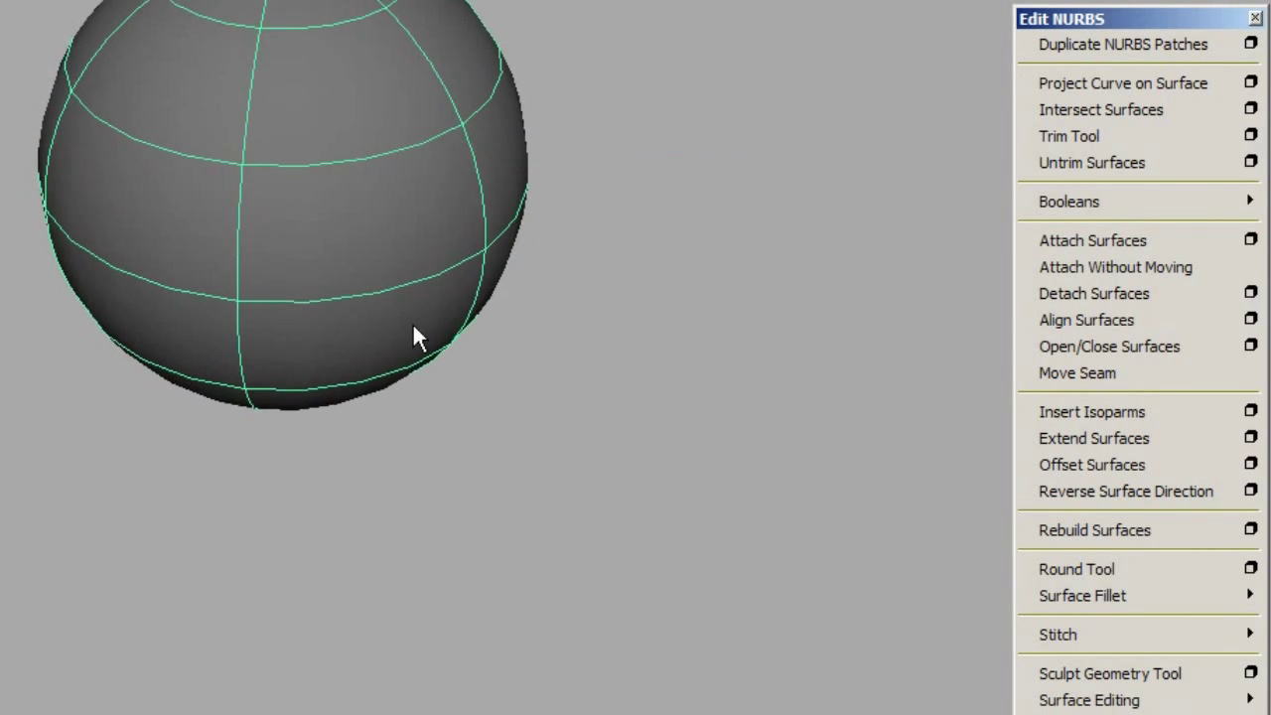
{"action": "left_click_drag", "start_coordinate": [219, 74], "coordinate": [219, 121], "text": "alt"}
{"action": "mouse_move", "coordinate": [218, 121]}
{"action": "right_mouse_down", "text": "alt"}
{"action": "mouse_move", "coordinate": [329, 130]}
{"action": "mouse_move", "coordinate": [238, 127]}
{"action": "right_mouse_up", "text": "alt"}
{"action": "left_click_drag", "start_coordinate": [199, 125], "coordinate": [124, 123], "text": "alt"}
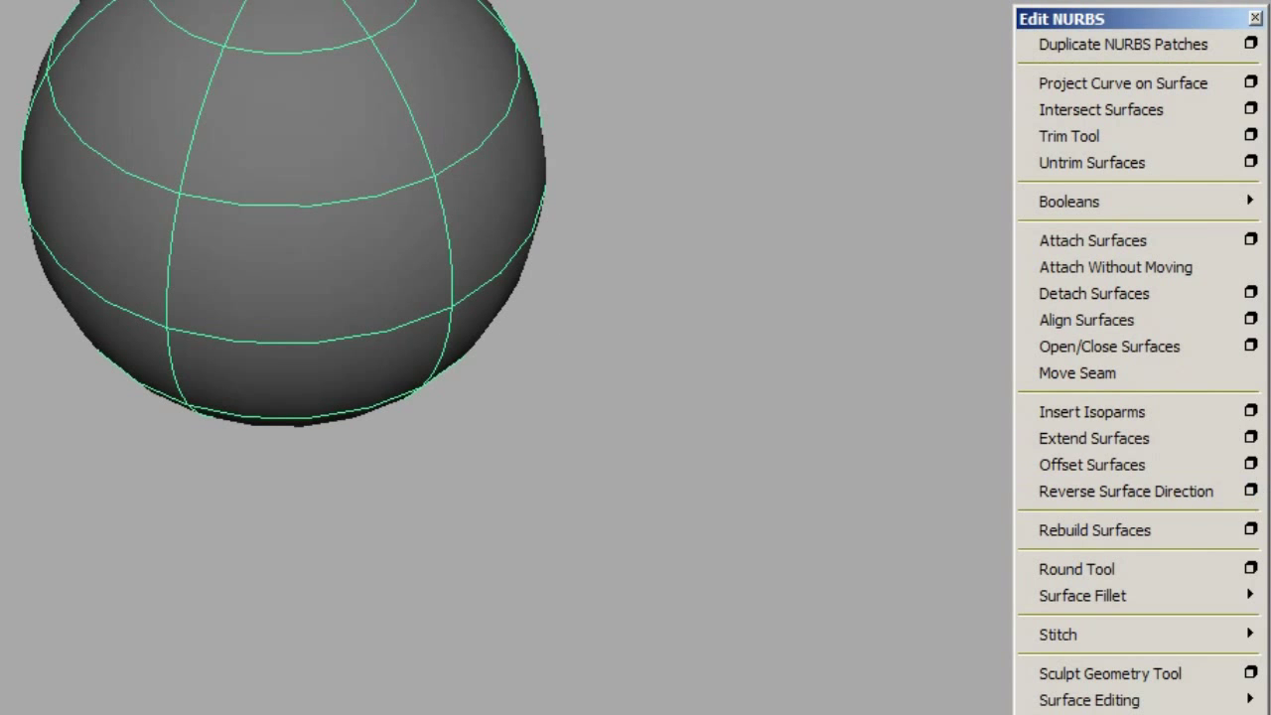
{"action": "left_click_drag", "start_coordinate": [357, 79], "coordinate": [154, 62], "text": "alt"}
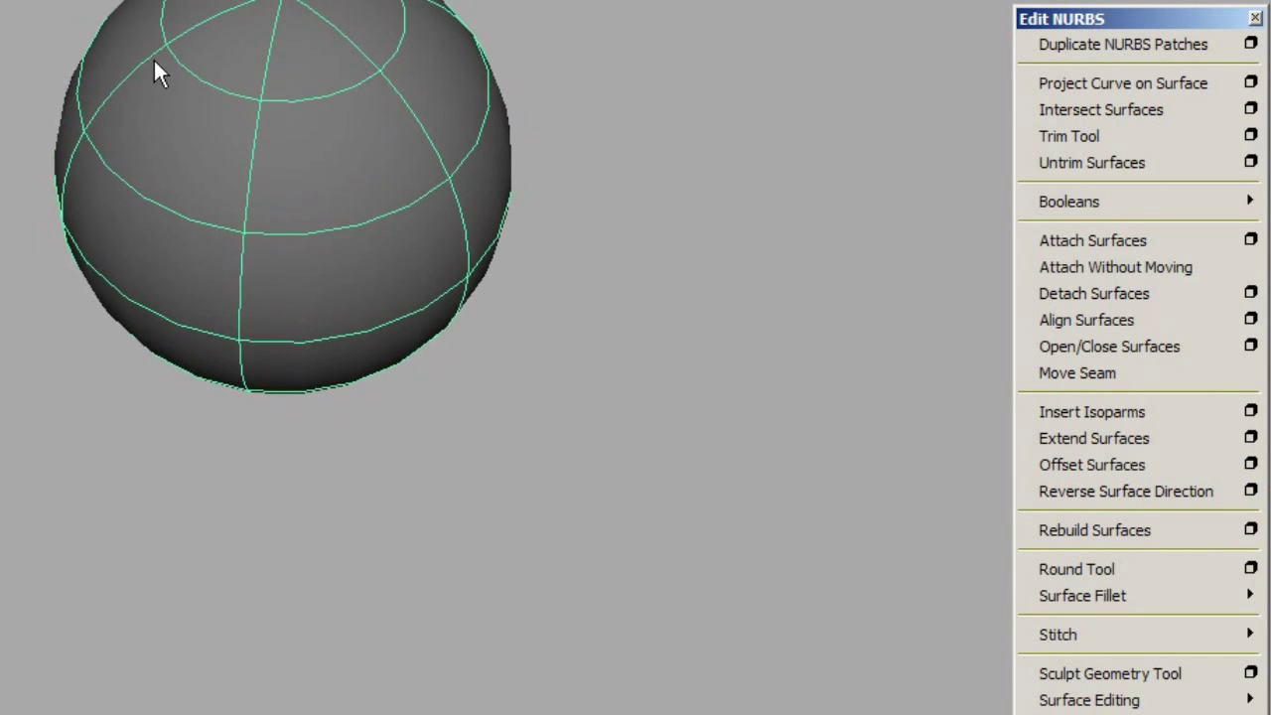
Step: Bring up the Rebuild Surfaces options again, reposition the window, close it, and view the whole sphere
{"action": "left_click", "coordinate": [1055, 528]}
{"action": "left_click_drag", "start_coordinate": [534, 164], "coordinate": [631, 87]}
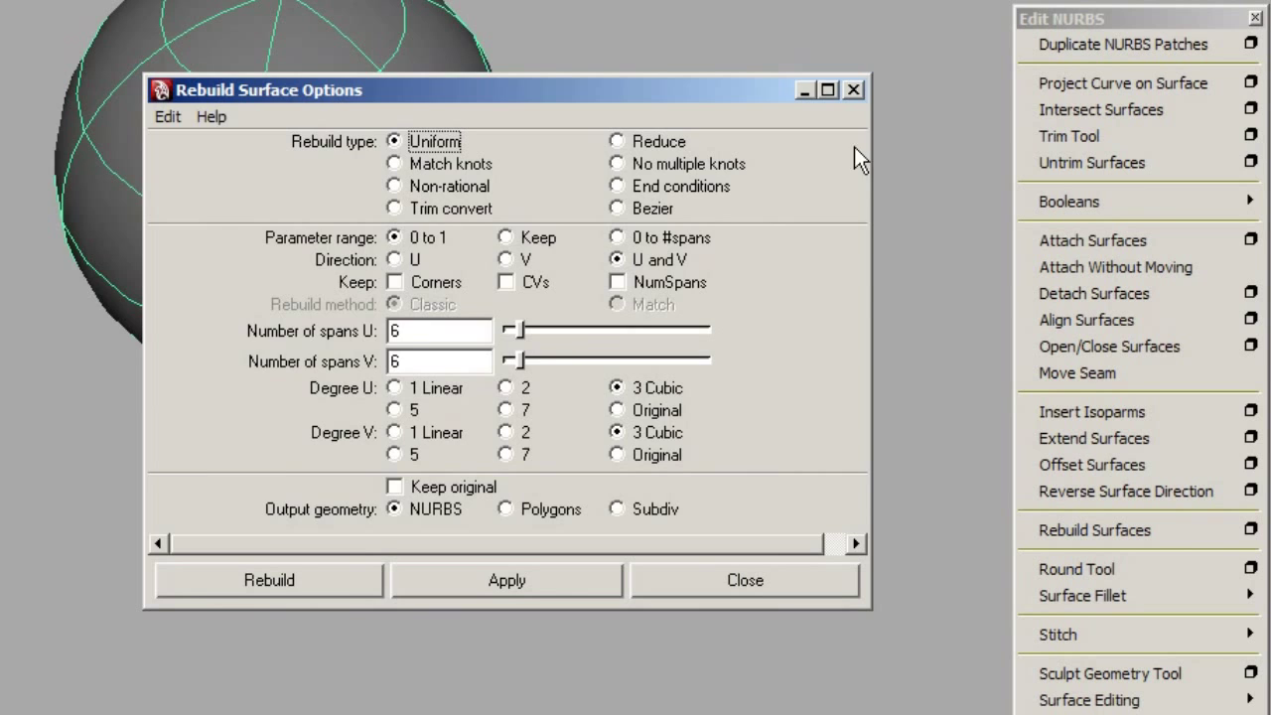
{"action": "left_click", "coordinate": [855, 90]}
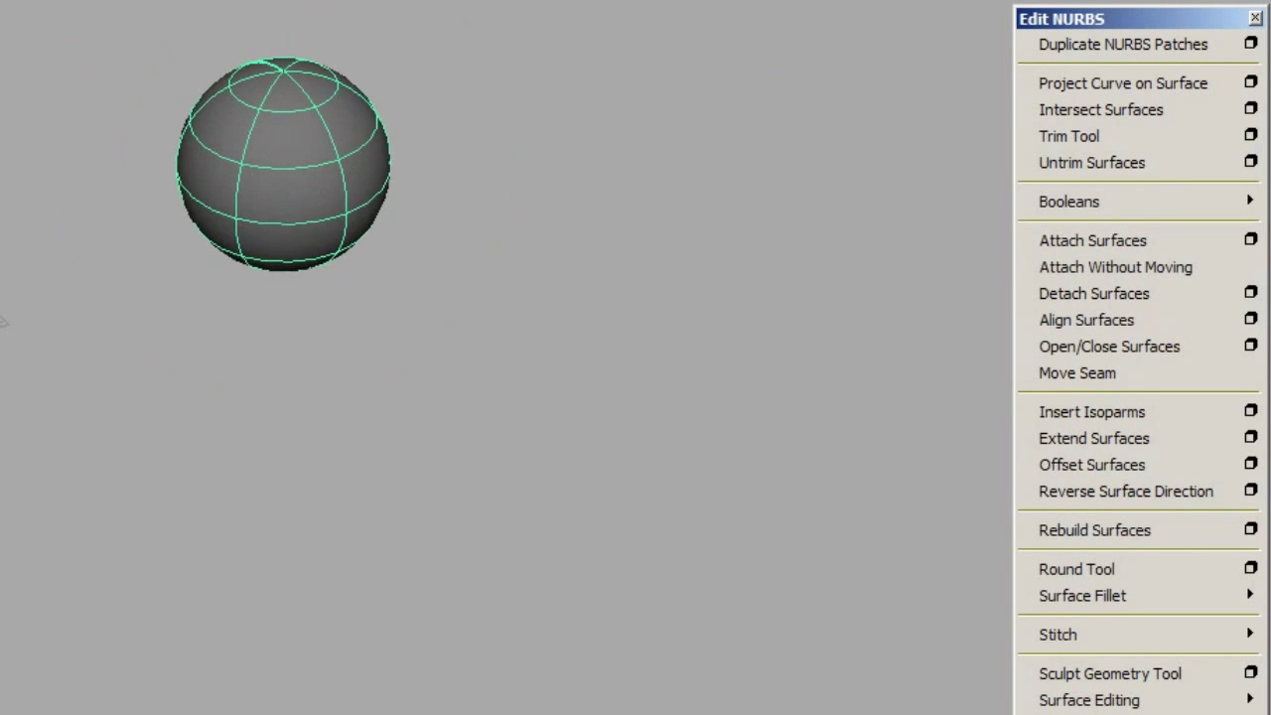
{"action": "left_click_drag", "start_coordinate": [646, 288], "coordinate": [530, 244], "text": "alt"}
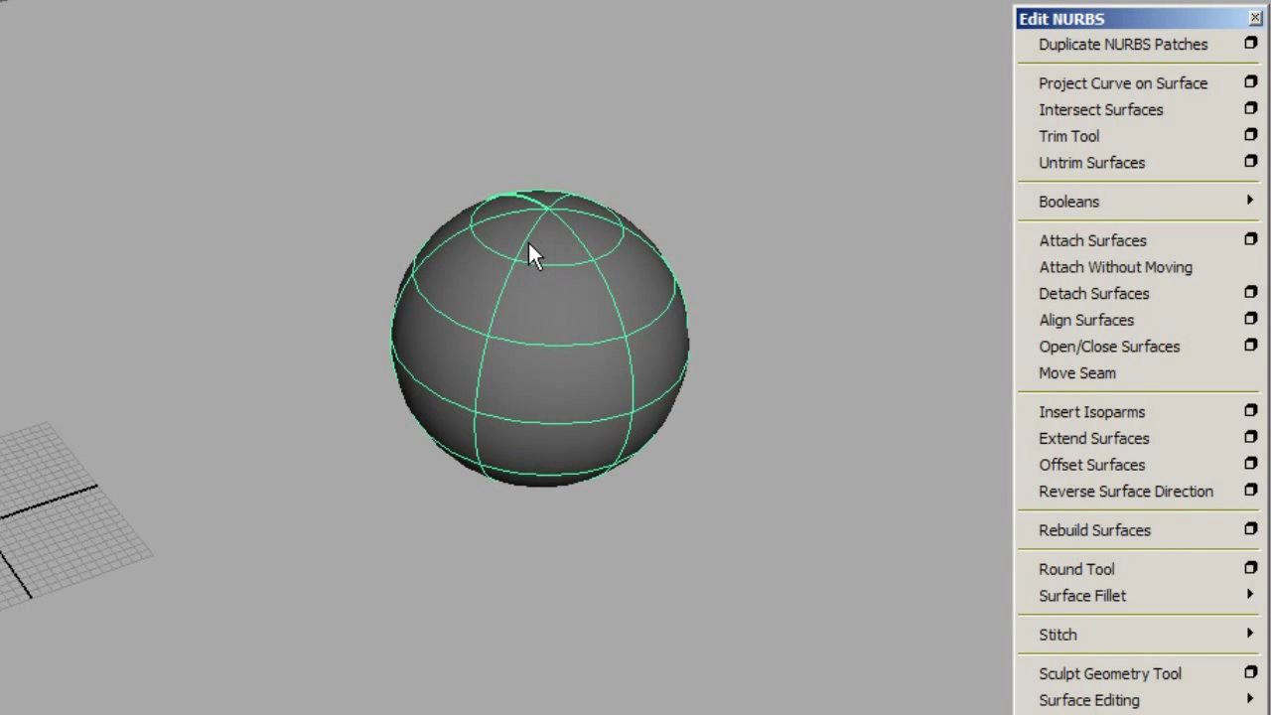